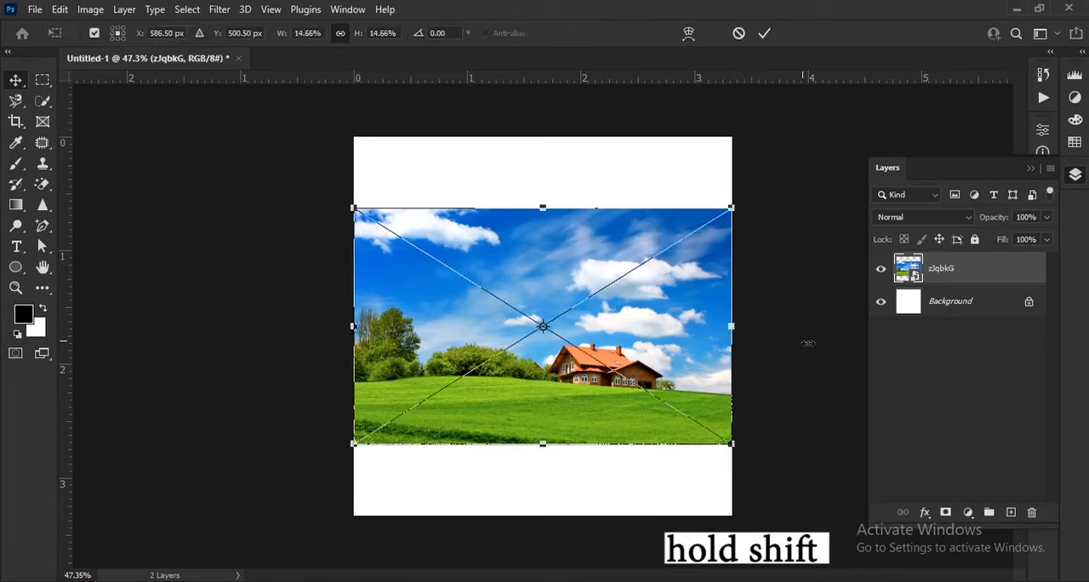
Step: Enlarge the placed landscape photo proportionally and position it over the canvas, aligned with the canvas's left edge, and commit the transform
{"action": "left_click_drag", "start_coordinate": [609, 410], "coordinate": [611, 407]}
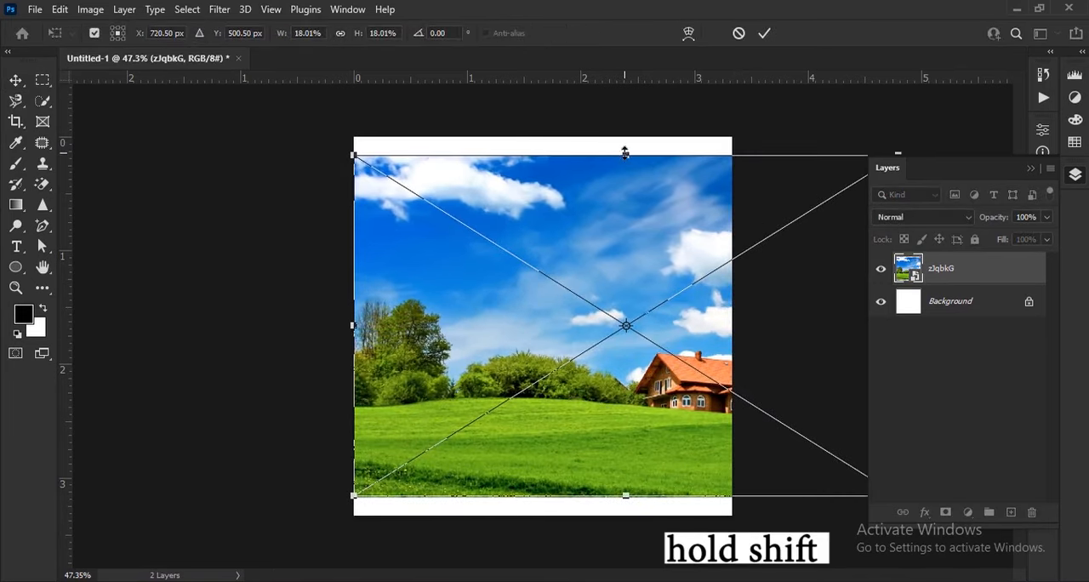
{"action": "left_click_drag", "start_coordinate": [626, 152], "coordinate": [625, 121]}
{"action": "left_click_drag", "start_coordinate": [631, 357], "coordinate": [654, 360]}
{"action": "left_click_drag", "start_coordinate": [355, 304], "coordinate": [306, 304]}
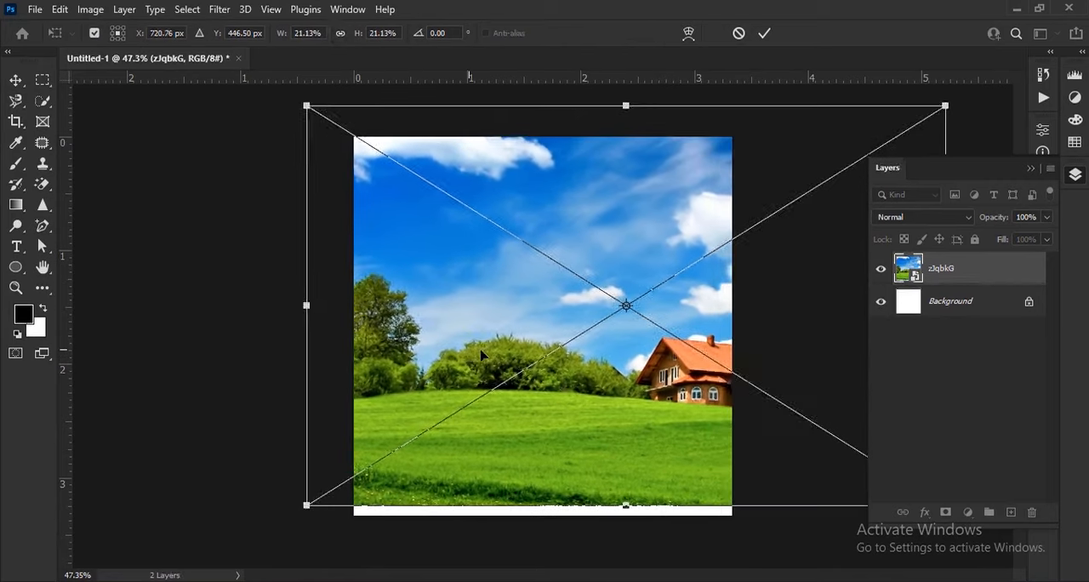
{"action": "left_click_drag", "start_coordinate": [482, 355], "coordinate": [490, 366]}
{"action": "mouse_move", "coordinate": [568, 311]}
{"action": "left_mouse_down"}
{"action": "mouse_move", "coordinate": [580, 309]}
{"action": "mouse_move", "coordinate": [573, 325]}
{"action": "mouse_move", "coordinate": [576, 303]}
{"action": "left_mouse_up"}
{"action": "left_click_drag", "start_coordinate": [658, 501], "coordinate": [655, 485]}
{"action": "left_click_drag", "start_coordinate": [642, 423], "coordinate": [639, 431]}
{"action": "left_click", "coordinate": [770, 33]}
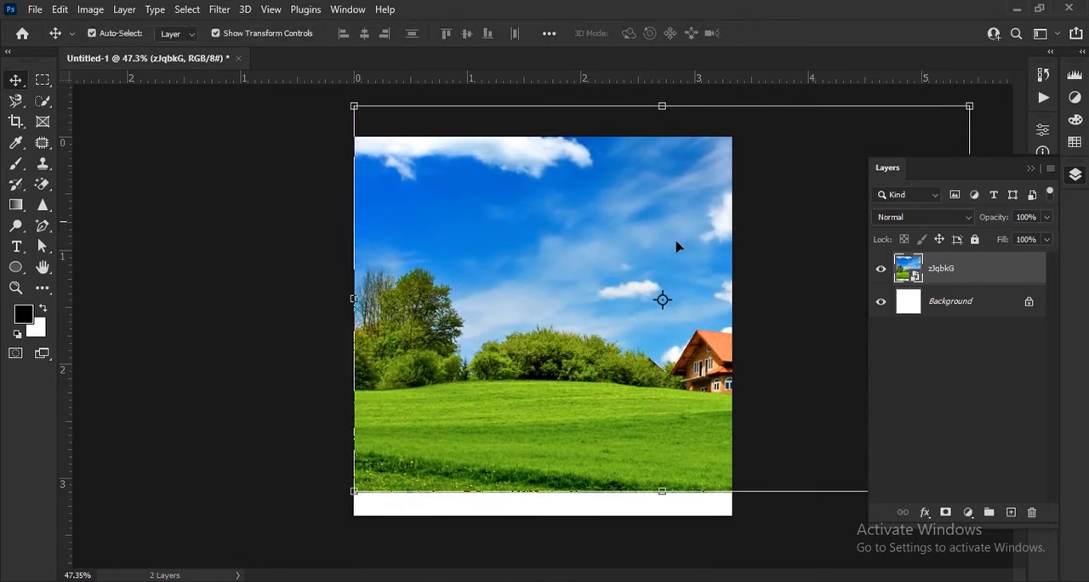
Step: Open wood tabel.png and cut the wooden tabletop out of the image with a rectangular marquee selection
{"action": "key", "text": "alt+Tab"}
{"action": "left_click_drag", "start_coordinate": [882, 186], "coordinate": [616, 81]}
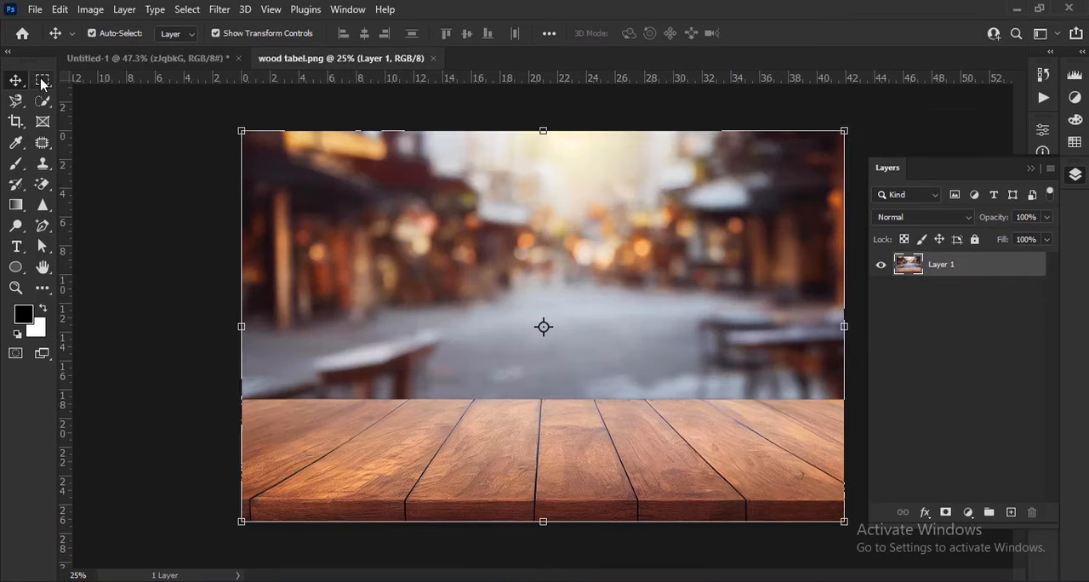
{"action": "right_click", "coordinate": [42, 82]}
{"action": "left_click", "coordinate": [96, 84]}
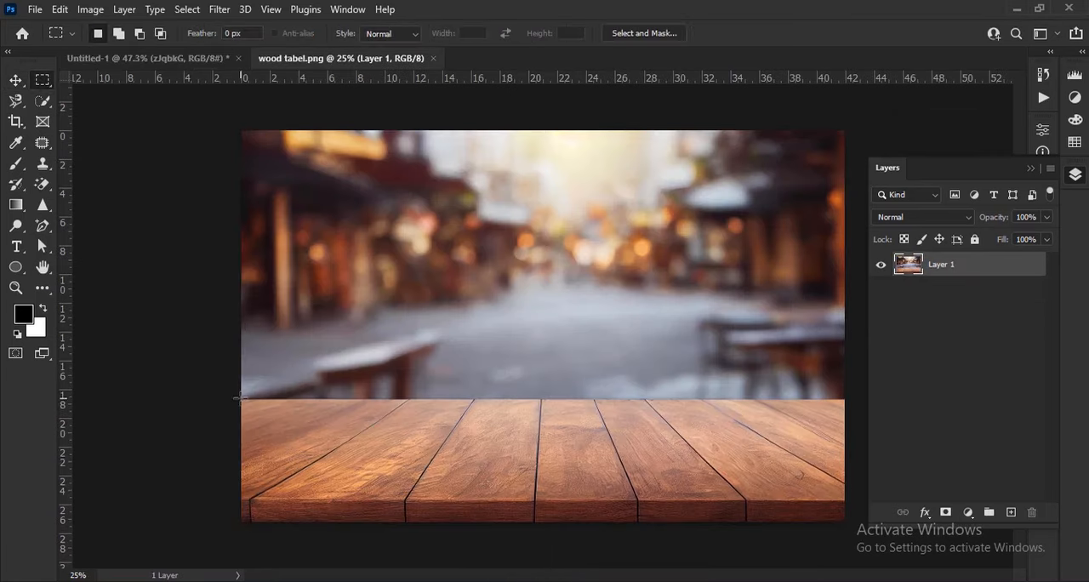
{"action": "left_click_drag", "start_coordinate": [240, 397], "coordinate": [849, 521]}
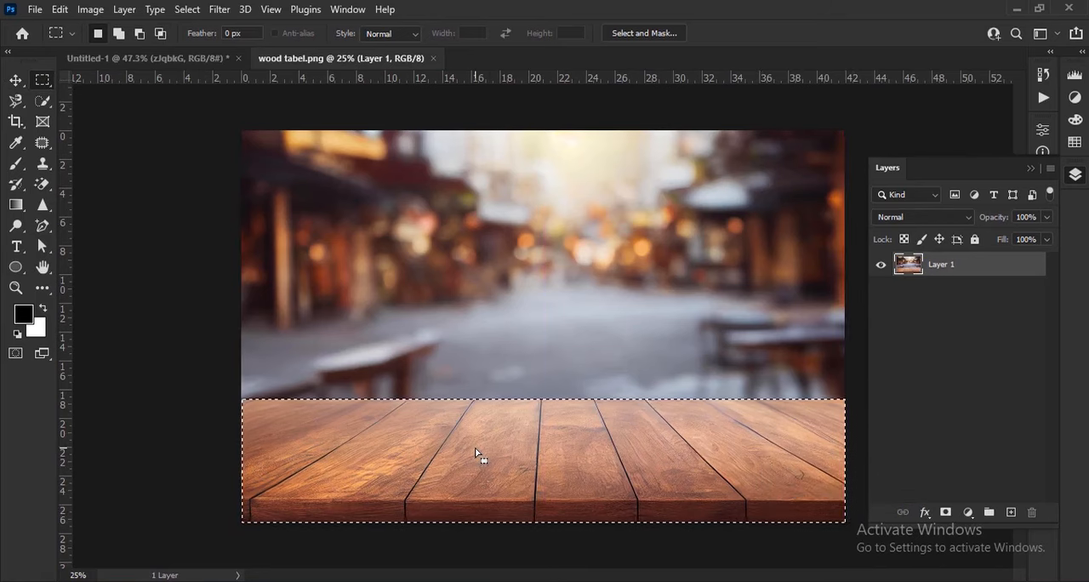
{"action": "left_click", "coordinate": [59, 9]}
{"action": "left_click", "coordinate": [153, 96]}
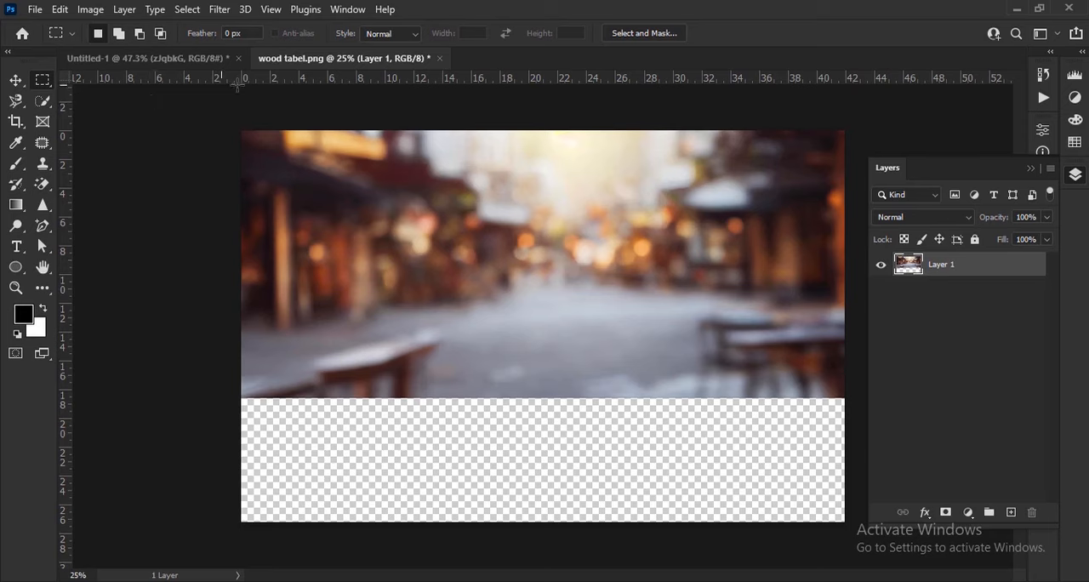
Step: Close wood tabel.png without saving and paste the cut tabletop into the Untitled-1 document
{"action": "left_click", "coordinate": [440, 59]}
{"action": "left_click", "coordinate": [542, 234]}
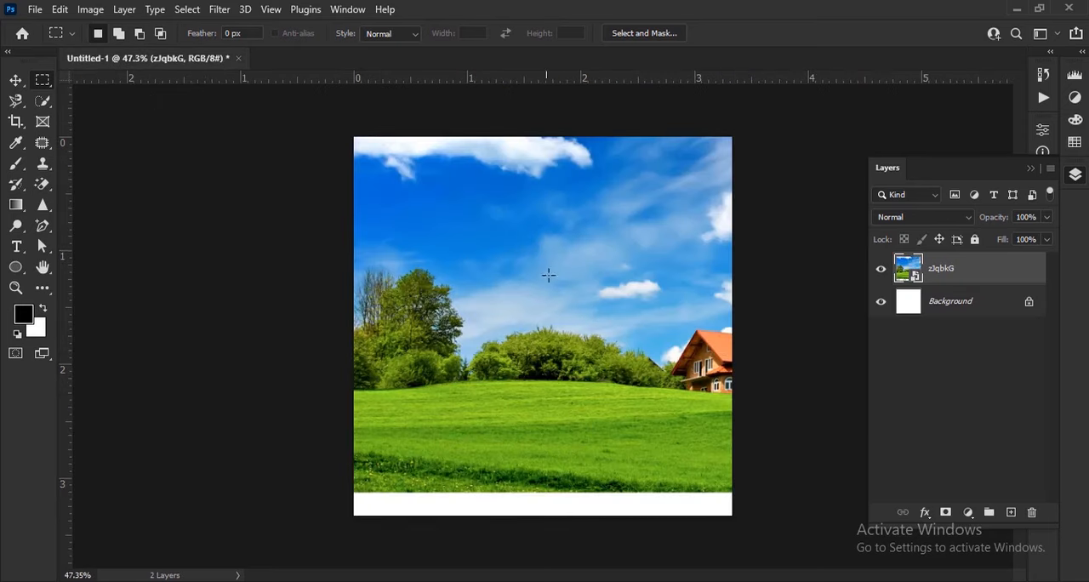
{"action": "left_click", "coordinate": [62, 9]}
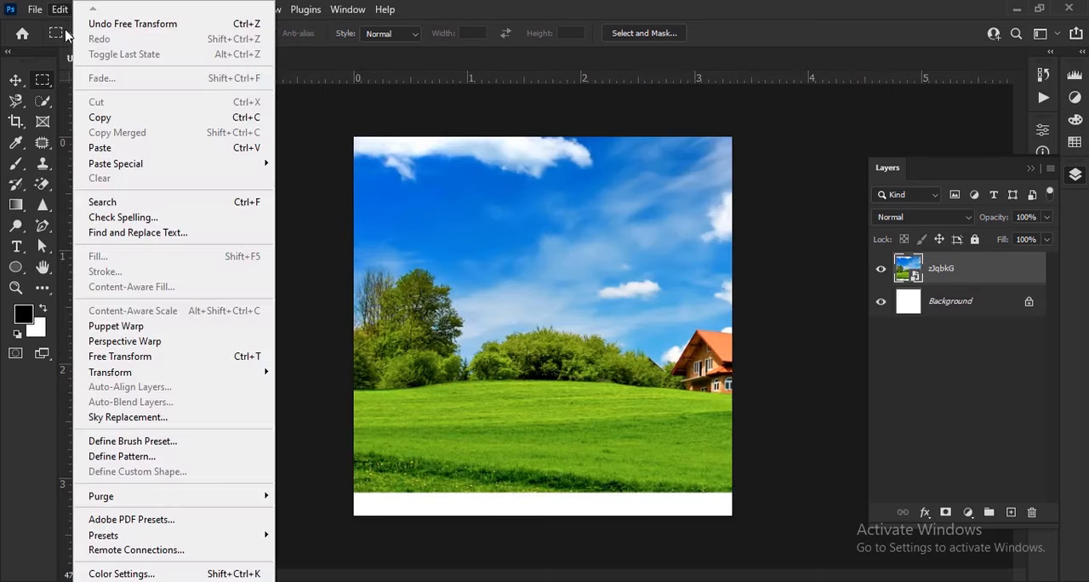
{"action": "left_click", "coordinate": [131, 149]}
Step: Scale the pasted tabletop down proportionally until it is slightly wider than the canvas
{"action": "left_click", "coordinate": [15, 81]}
{"action": "scroll", "coordinate": [520, 272], "scroll_direction": "down", "scroll_amount": 10}
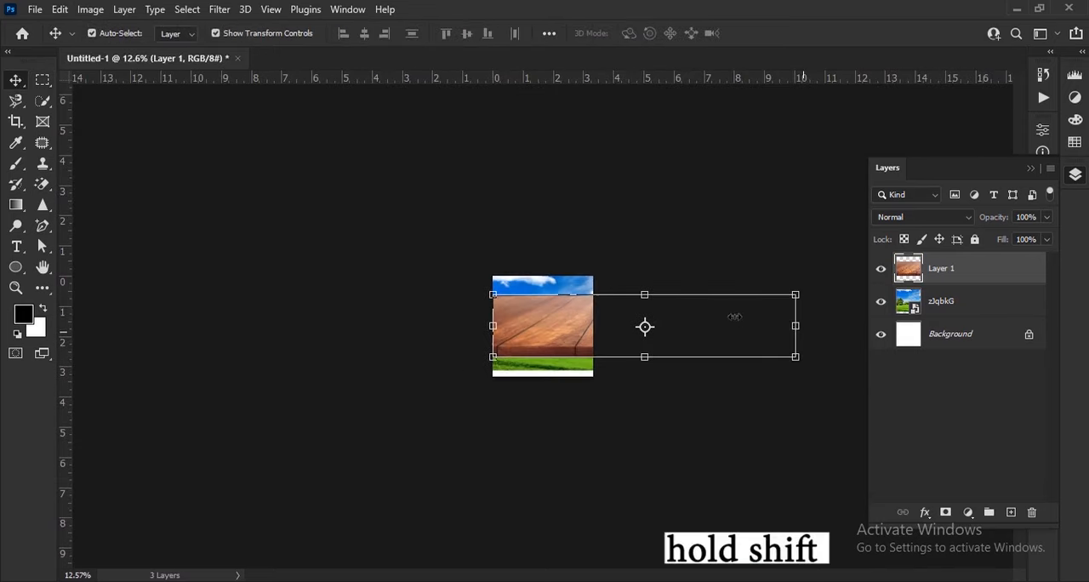
{"action": "left_click_drag", "start_coordinate": [796, 326], "coordinate": [602, 326]}
{"action": "left_click", "coordinate": [790, 34]}
{"action": "scroll", "coordinate": [645, 400], "scroll_direction": "up", "scroll_amount": 10}
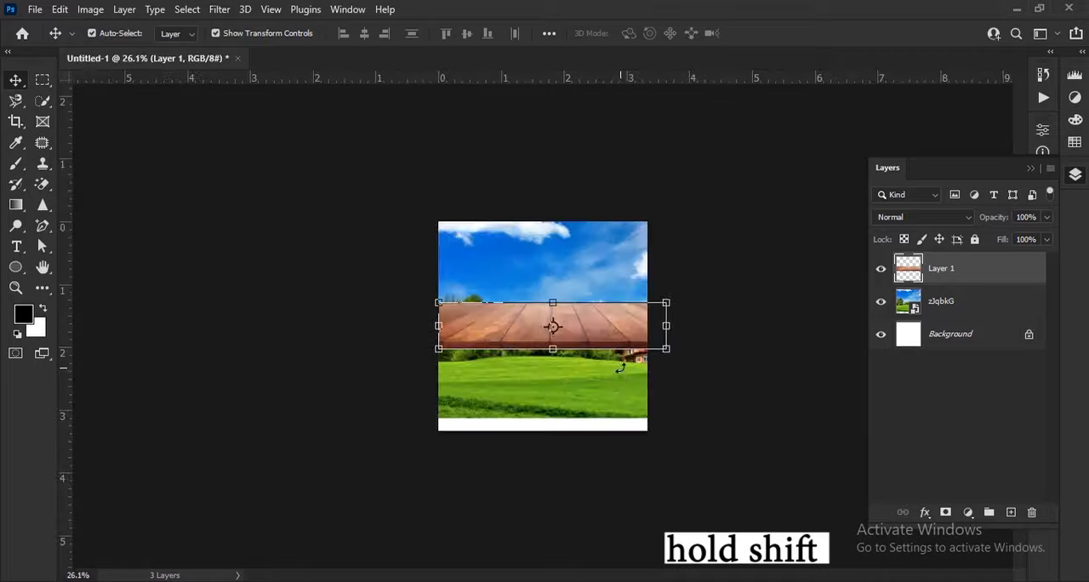
{"action": "scroll", "coordinate": [646, 362], "scroll_direction": "down", "scroll_amount": 6}
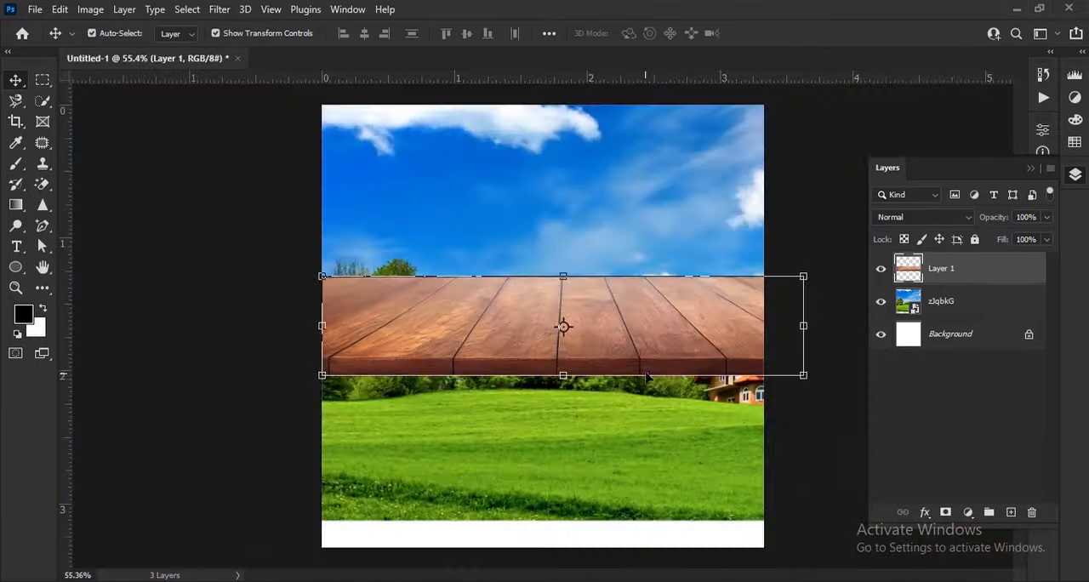
Step: Move the tabletop to the canvas's bottom edge, scale it to 111.63%, commit the transform and deselect the layer
{"action": "left_click_drag", "start_coordinate": [664, 365], "coordinate": [693, 538]}
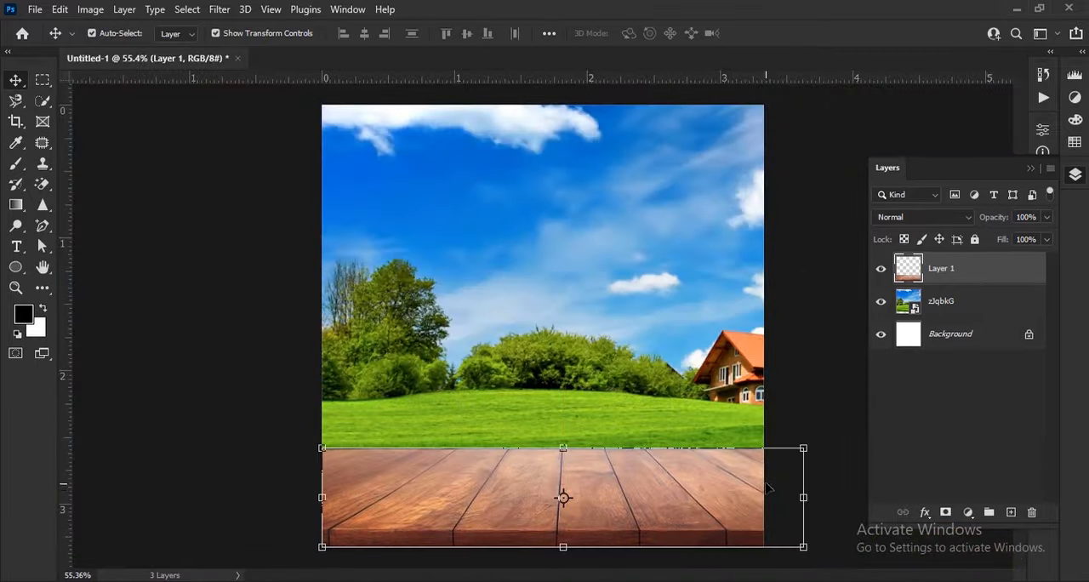
{"action": "scroll", "coordinate": [769, 487], "scroll_direction": "down", "scroll_amount": 1}
{"action": "left_click_drag", "start_coordinate": [783, 482], "coordinate": [831, 479]}
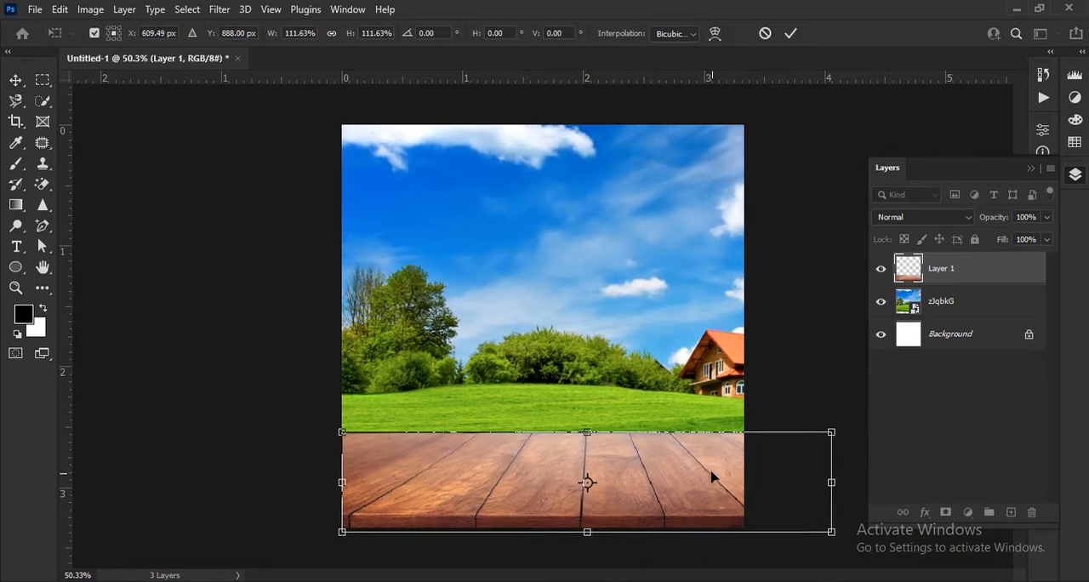
{"action": "mouse_move", "coordinate": [713, 474]}
{"action": "left_mouse_down"}
{"action": "mouse_move", "coordinate": [705, 462]}
{"action": "mouse_move", "coordinate": [713, 474]}
{"action": "left_mouse_up"}
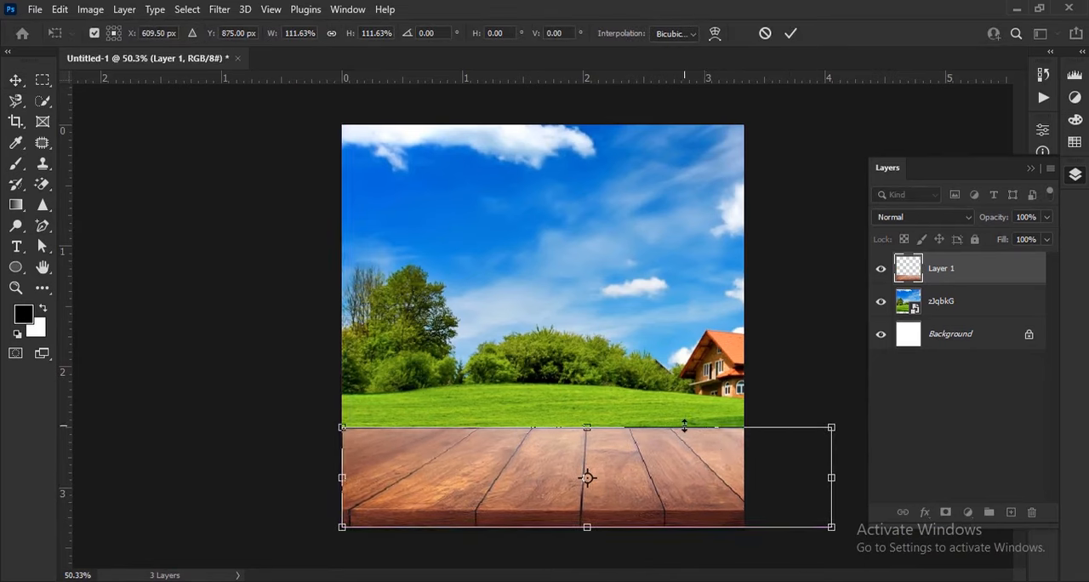
{"action": "left_click", "coordinate": [798, 33]}
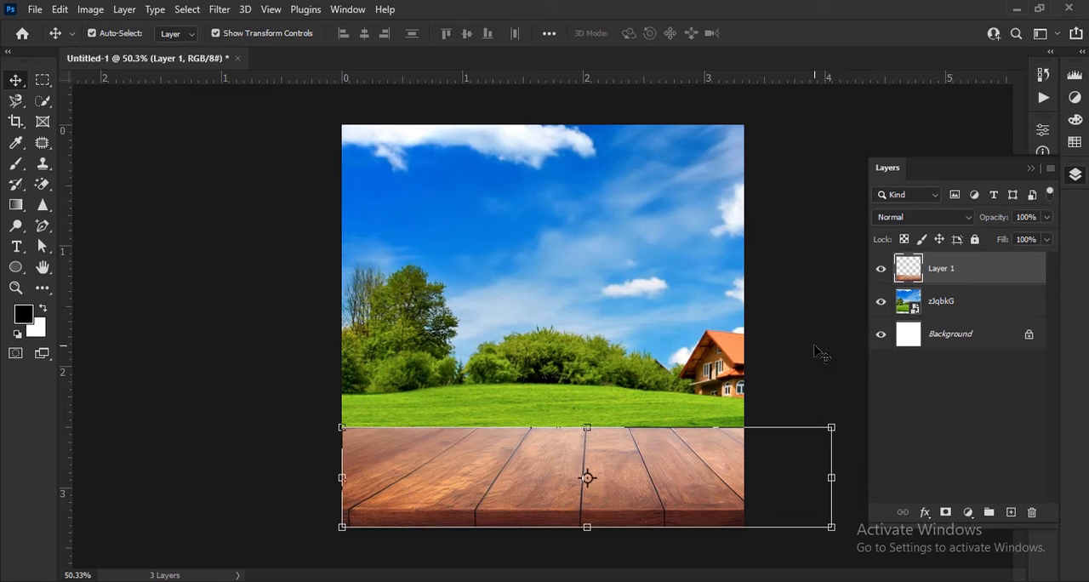
{"action": "left_click", "coordinate": [819, 353]}
{"action": "scroll", "coordinate": [556, 382], "scroll_direction": "down", "scroll_amount": 2}
{"action": "scroll", "coordinate": [596, 366], "scroll_direction": "up", "scroll_amount": 2}
{"action": "scroll", "coordinate": [614, 352], "scroll_direction": "up", "scroll_amount": 1}
{"action": "scroll", "coordinate": [614, 351], "scroll_direction": "down", "scroll_amount": 2}
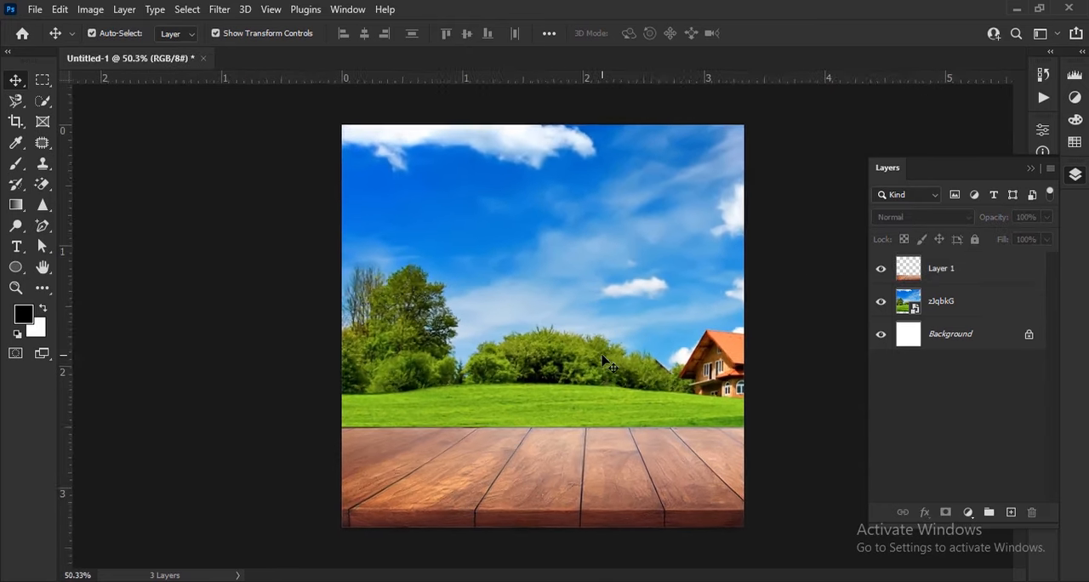
{"action": "scroll", "coordinate": [644, 201], "scroll_direction": "up", "scroll_amount": 2}
{"action": "scroll", "coordinate": [631, 277], "scroll_direction": "down", "scroll_amount": 1}
{"action": "scroll", "coordinate": [634, 294], "scroll_direction": "up", "scroll_amount": 1}
Step: Add a new layer above the tabletop and set the foreground color to white, ffffff
{"action": "left_click", "coordinate": [1011, 512]}
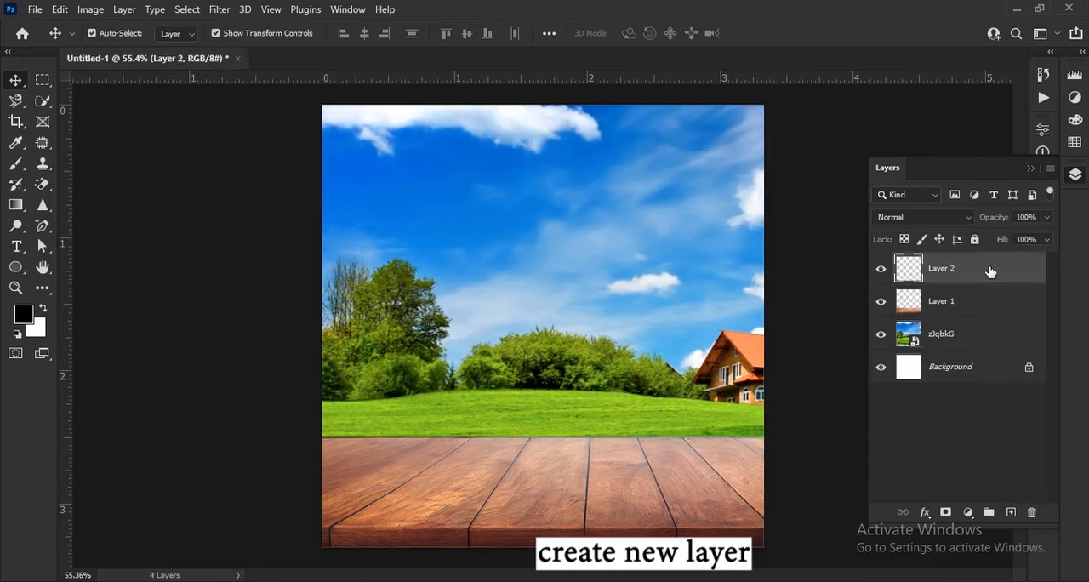
{"action": "left_click", "coordinate": [21, 319]}
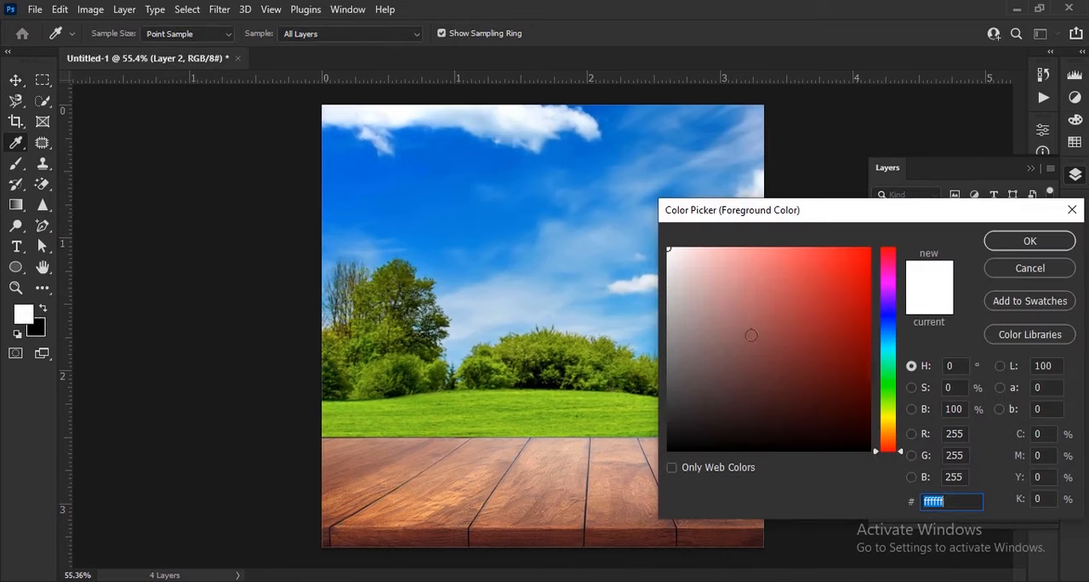
{"action": "left_click", "coordinate": [1029, 241]}
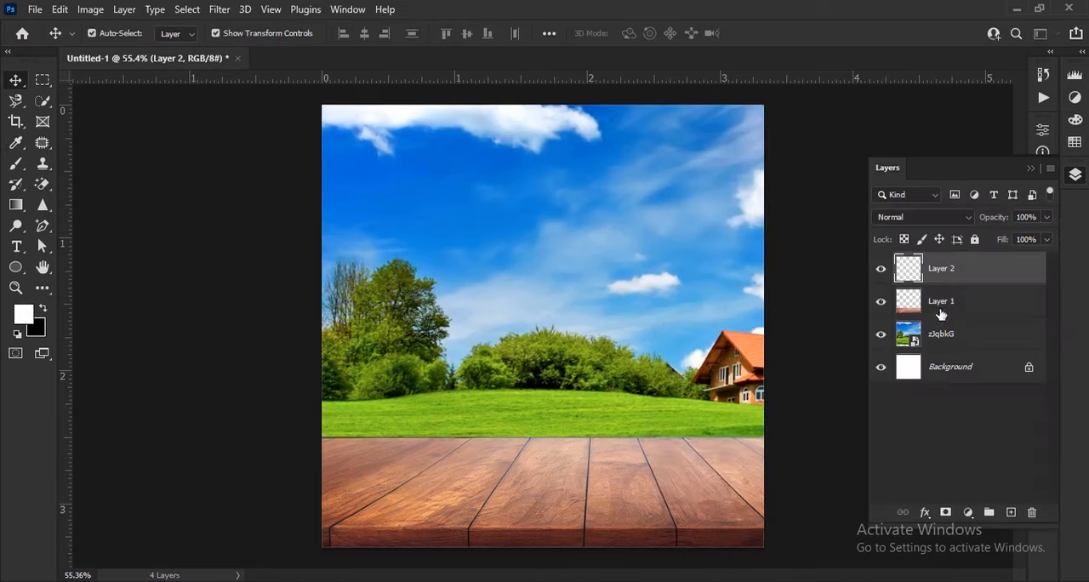
Step: Paint soft white haze over the left part of the sky and trees with a Soft Round brush sized 200 to 500 px
{"action": "left_click", "coordinate": [17, 166]}
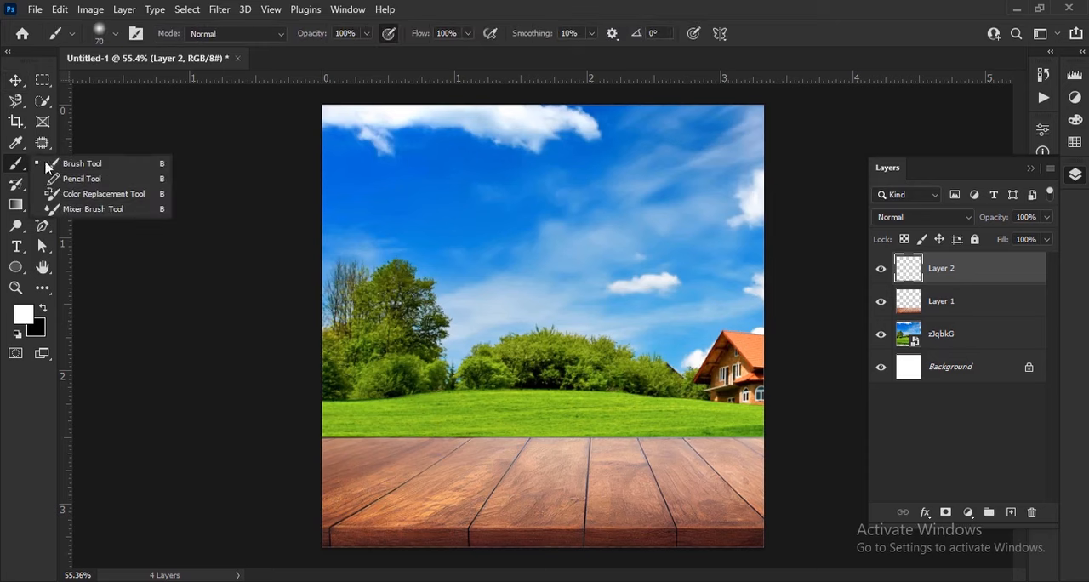
{"action": "left_click", "coordinate": [73, 162]}
{"action": "left_click", "coordinate": [115, 34]}
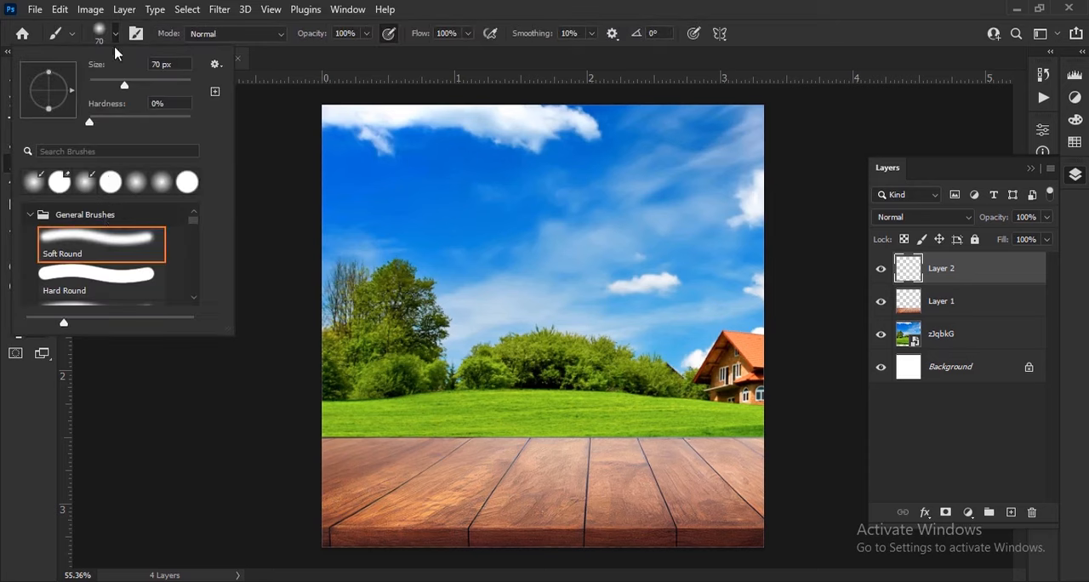
{"action": "left_click", "coordinate": [115, 35]}
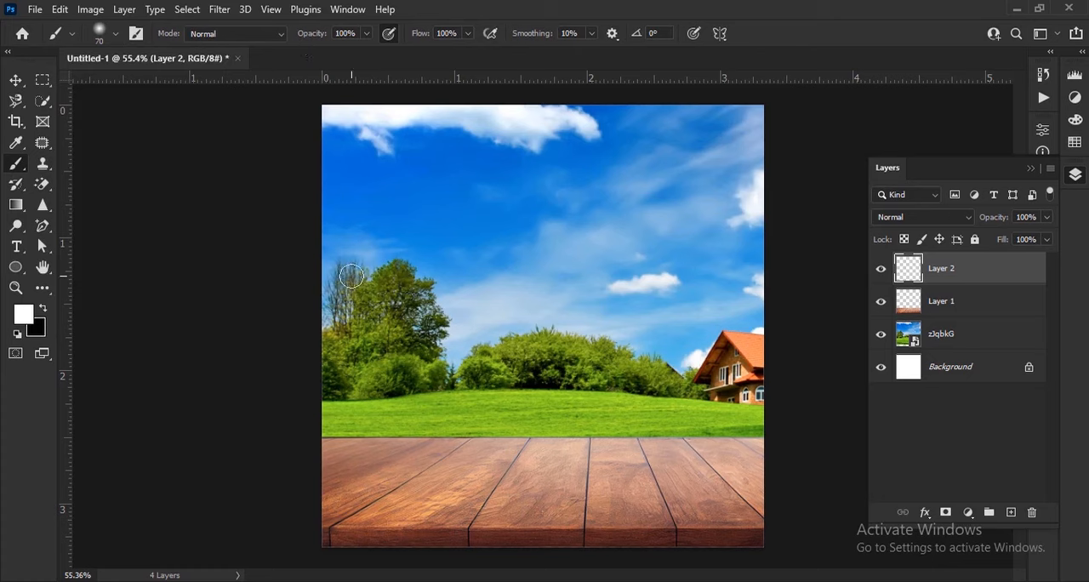
{"action": "left_click", "coordinate": [316, 151]}
{"action": "left_click", "coordinate": [364, 150]}
{"action": "left_click", "coordinate": [431, 149]}
{"action": "left_click", "coordinate": [323, 244]}
{"action": "left_click", "coordinate": [334, 225]}
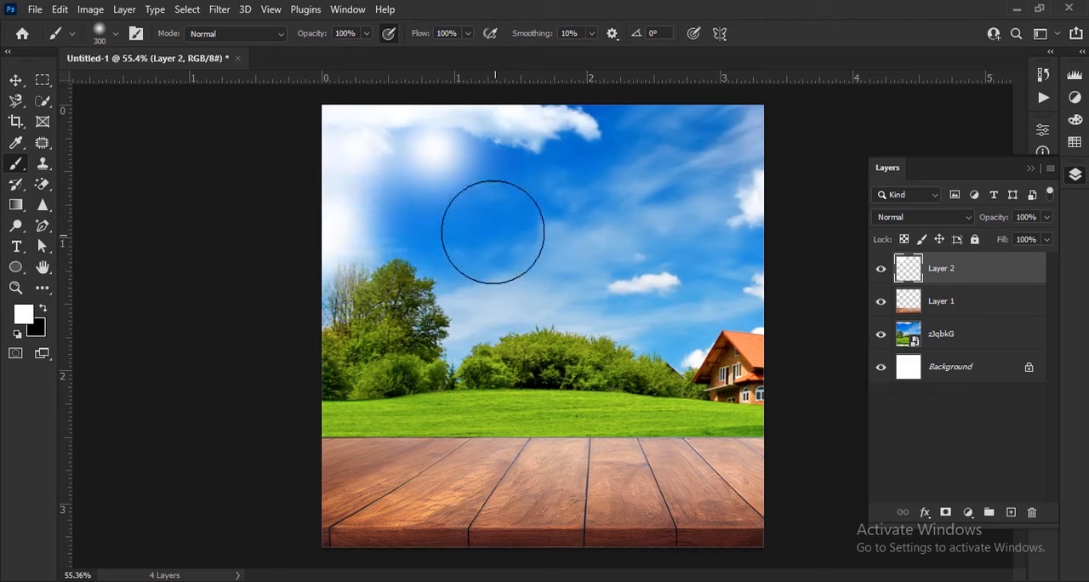
{"action": "key", "text": "bracketright"}
{"action": "key", "text": "bracketright"}
{"action": "left_click", "coordinate": [383, 199]}
{"action": "left_click", "coordinate": [449, 191]}
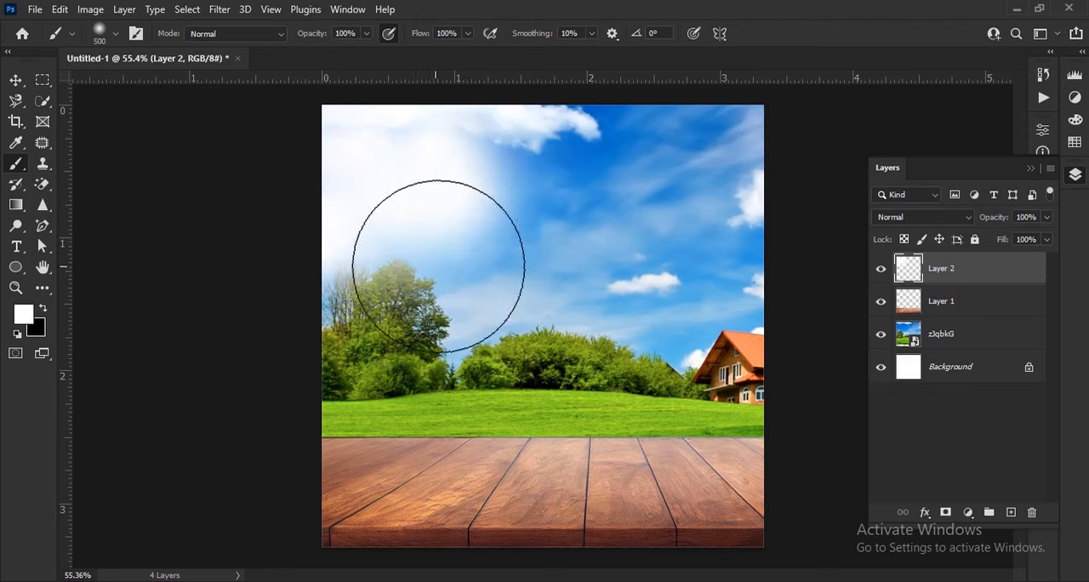
{"action": "left_click", "coordinate": [436, 264]}
{"action": "left_click", "coordinate": [397, 291]}
{"action": "key", "text": "bracketleft"}
{"action": "key", "text": "bracketleft"}
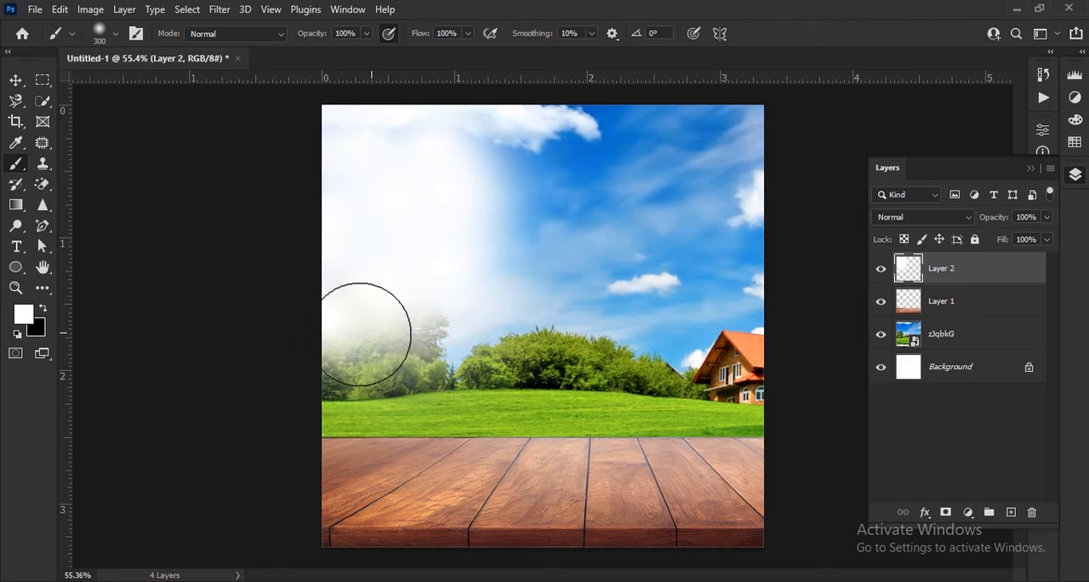
{"action": "left_click", "coordinate": [371, 337]}
{"action": "left_click", "coordinate": [429, 327]}
{"action": "left_click", "coordinate": [487, 173]}
{"action": "left_click", "coordinate": [529, 216]}
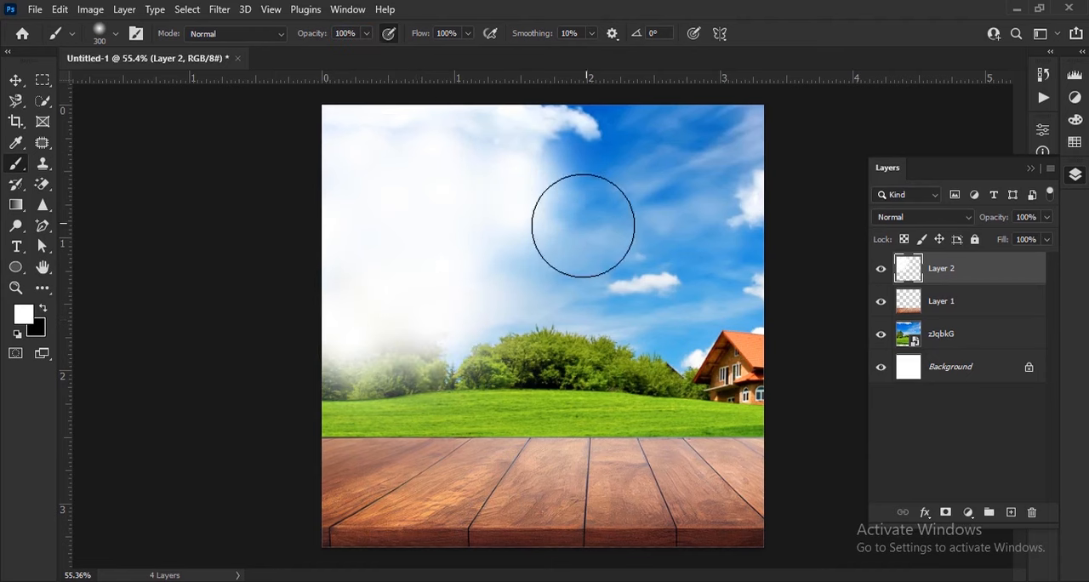
Step: Paint soft white cloud patches over the upper-right part of the sky with the soft brush at about 125 to 200 px
{"action": "key", "text": "bracketright"}
{"action": "scroll", "coordinate": [785, 137], "scroll_direction": "up", "scroll_amount": 1}
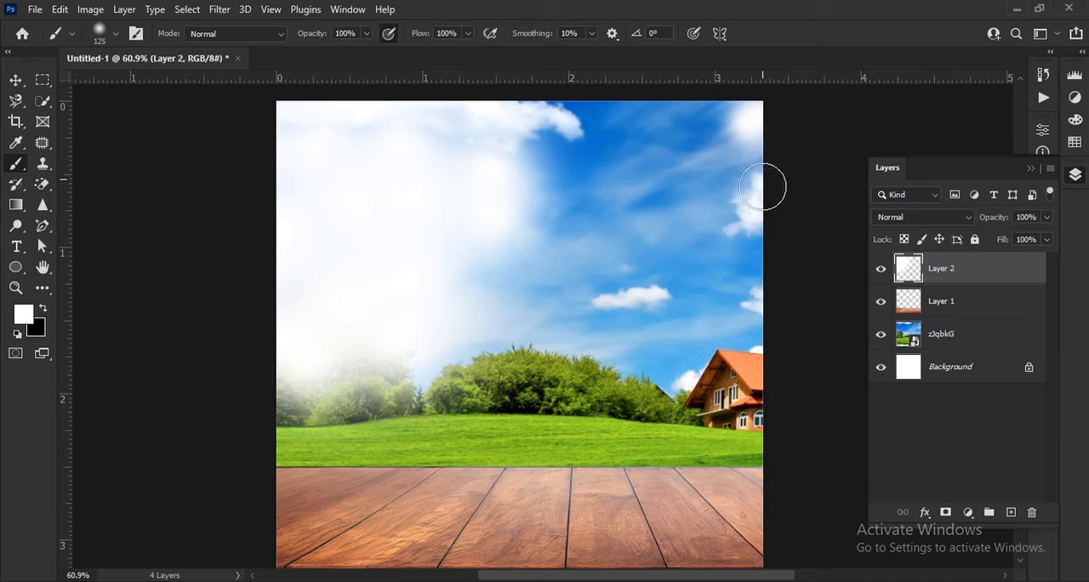
{"action": "key", "text": "bracketright"}
{"action": "key", "text": "bracketright"}
{"action": "key", "text": "bracketright"}
{"action": "left_click", "coordinate": [729, 164]}
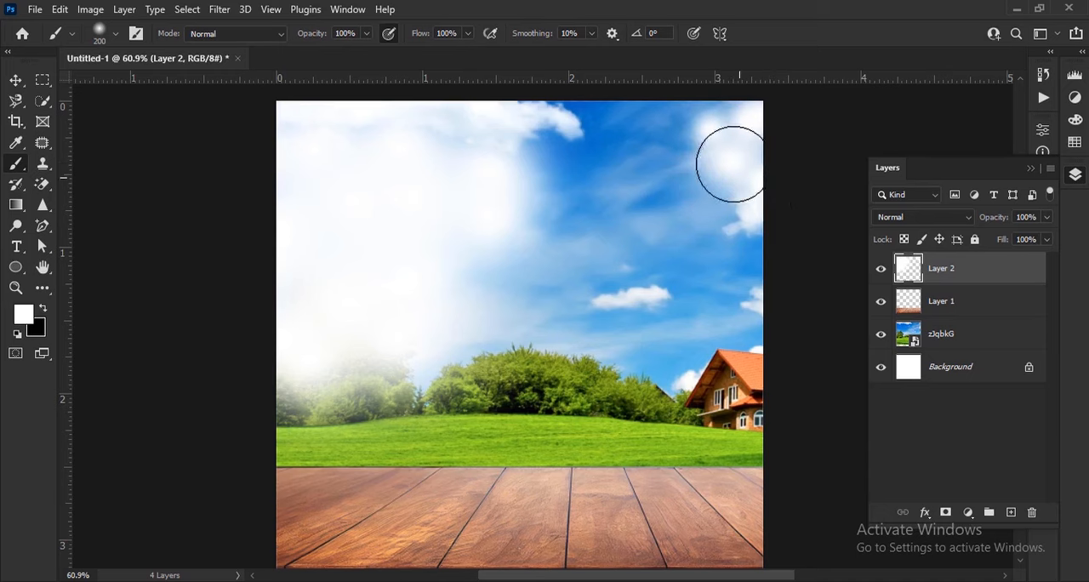
{"action": "key", "text": "bracketright"}
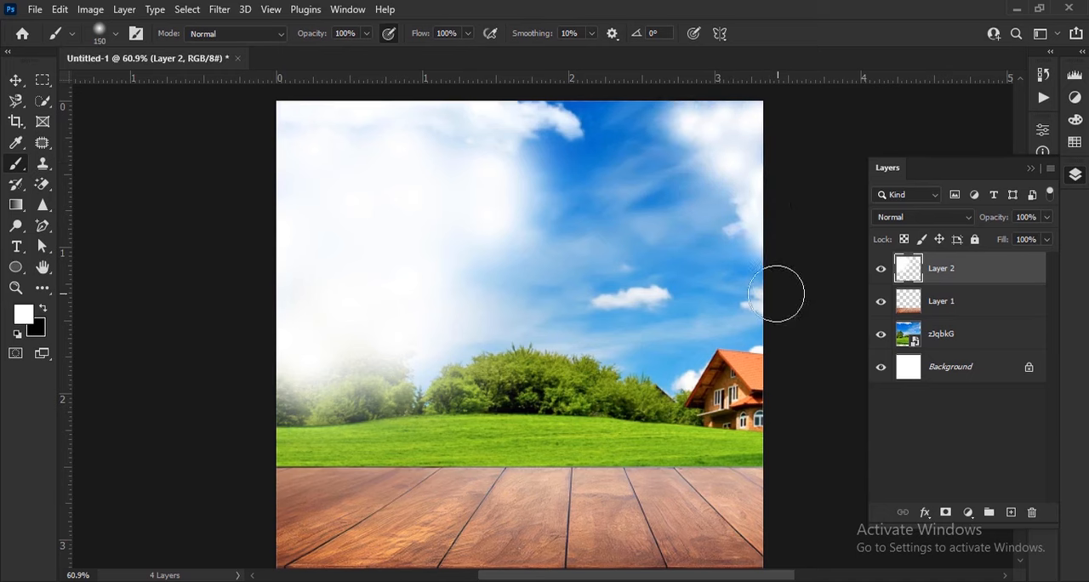
{"action": "mouse_move", "coordinate": [778, 292]}
{"action": "left_mouse_down"}
{"action": "mouse_move", "coordinate": [732, 267]}
{"action": "mouse_move", "coordinate": [705, 190]}
{"action": "left_mouse_up"}
{"action": "scroll", "coordinate": [676, 401], "scroll_direction": "down", "scroll_amount": 3}
{"action": "scroll", "coordinate": [700, 476], "scroll_direction": "up", "scroll_amount": 2}
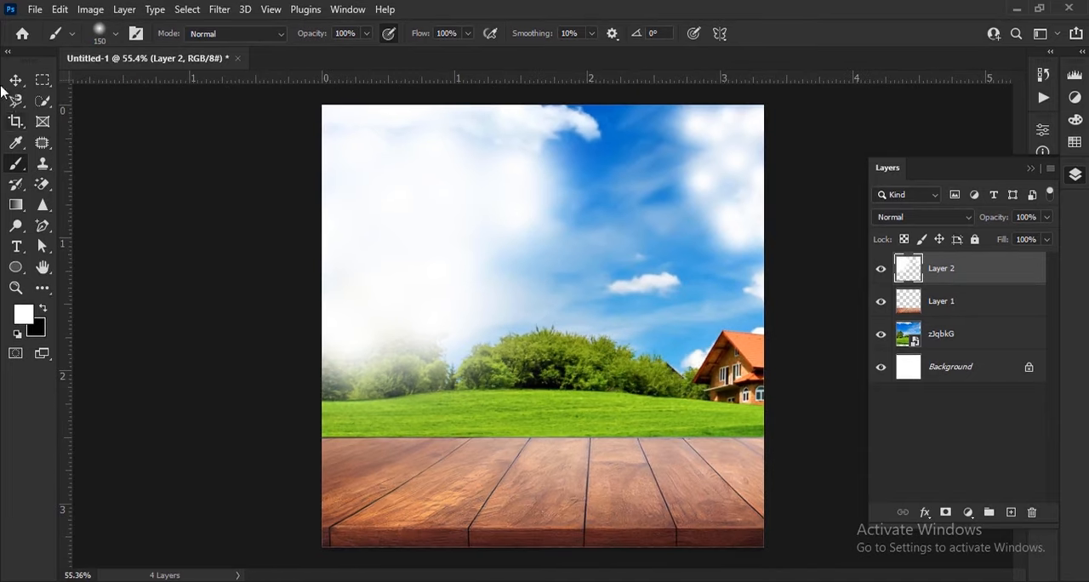
Step: Move Layer 2 below Layer 1 and convert it together with the zJqbkG landscape layer into one smart object
{"action": "left_click", "coordinate": [15, 82]}
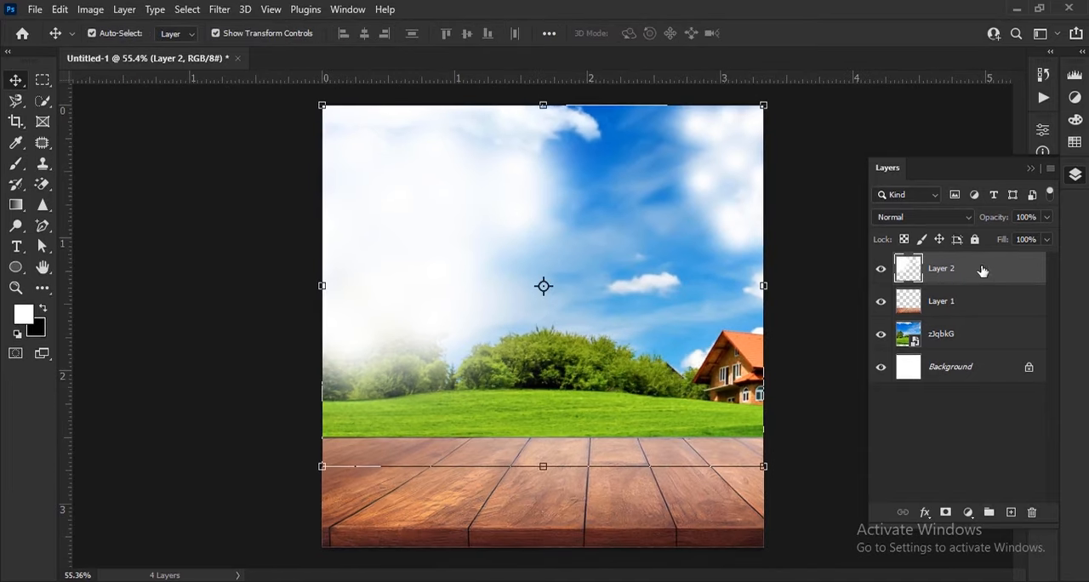
{"action": "left_click_drag", "start_coordinate": [983, 270], "coordinate": [985, 321]}
{"action": "left_click", "coordinate": [992, 340], "text": "shift"}
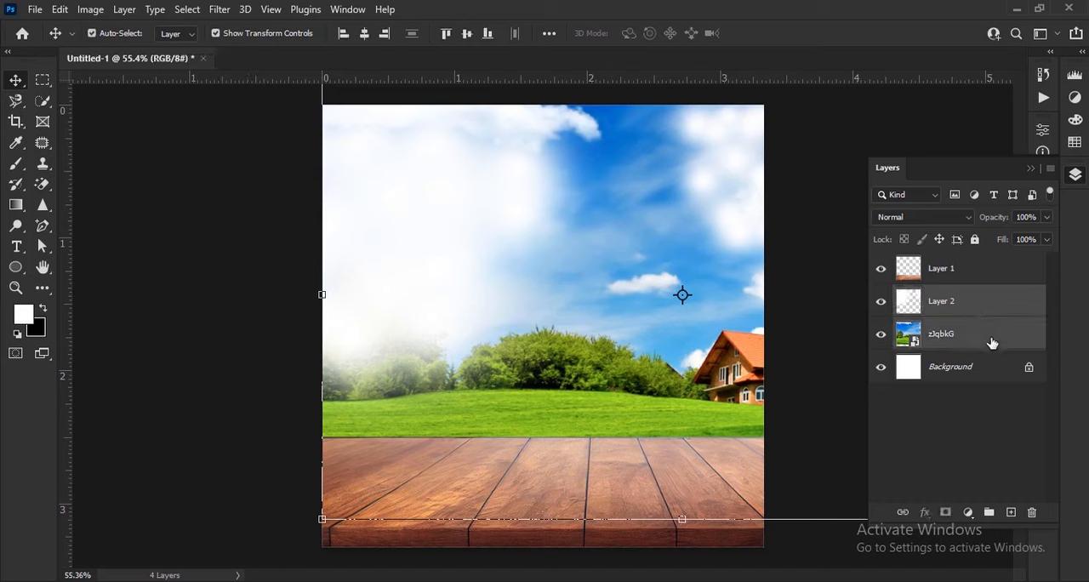
{"action": "right_click", "coordinate": [990, 338]}
{"action": "left_click", "coordinate": [900, 223]}
Step: Apply a Radial Blur with amount 10, Zoom method and Best quality to the landscape smart object
{"action": "left_click", "coordinate": [219, 10]}
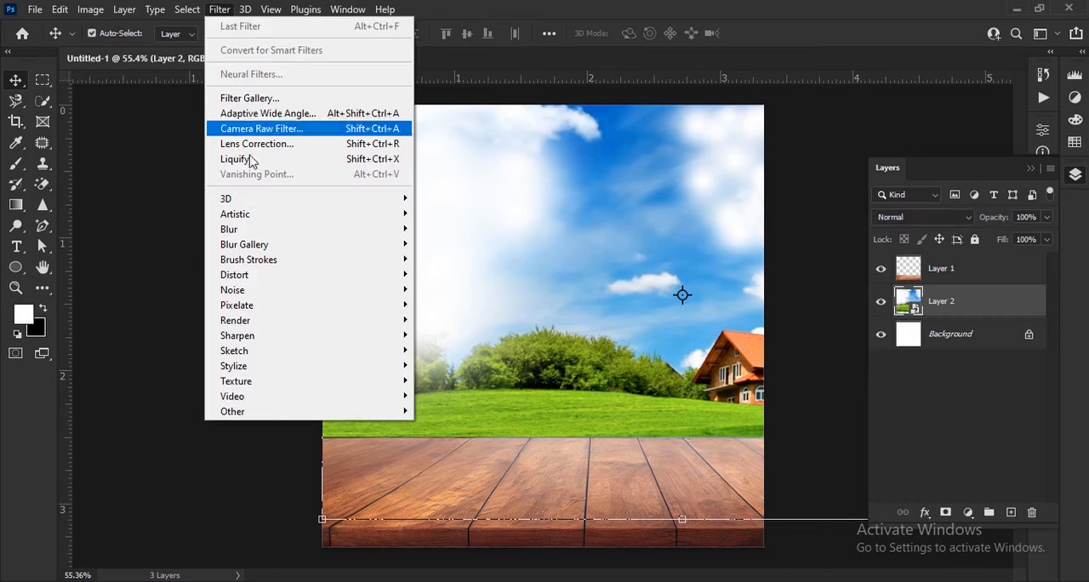
{"action": "mouse_move", "coordinate": [378, 229]}
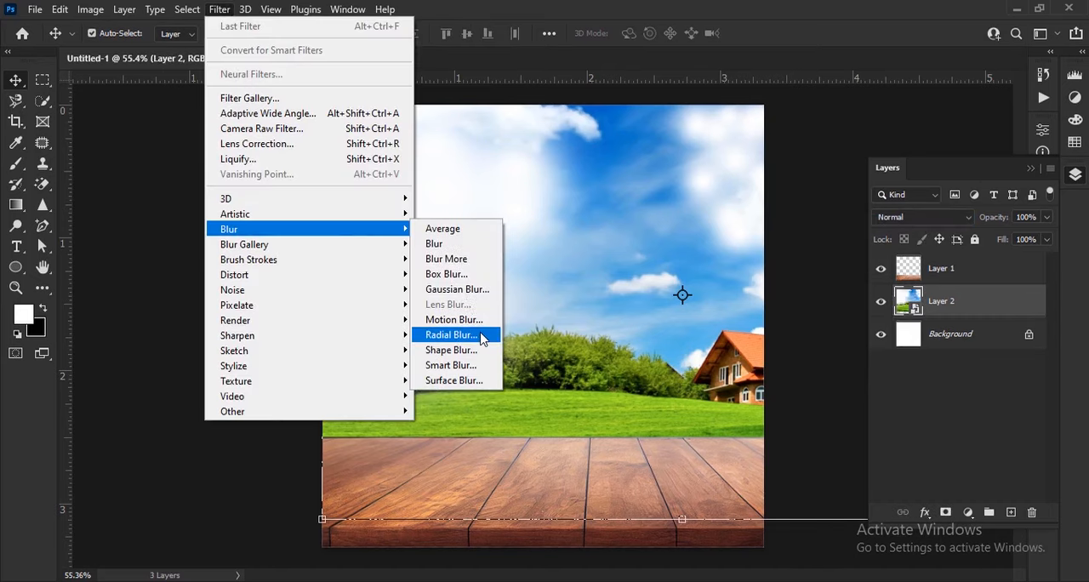
{"action": "left_click", "coordinate": [482, 336]}
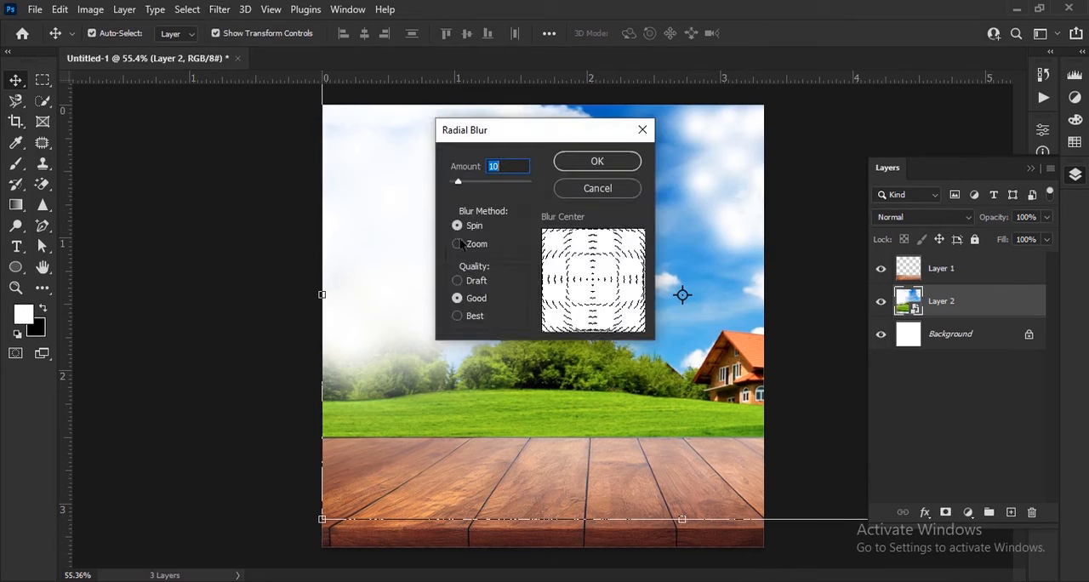
{"action": "left_click", "coordinate": [459, 245]}
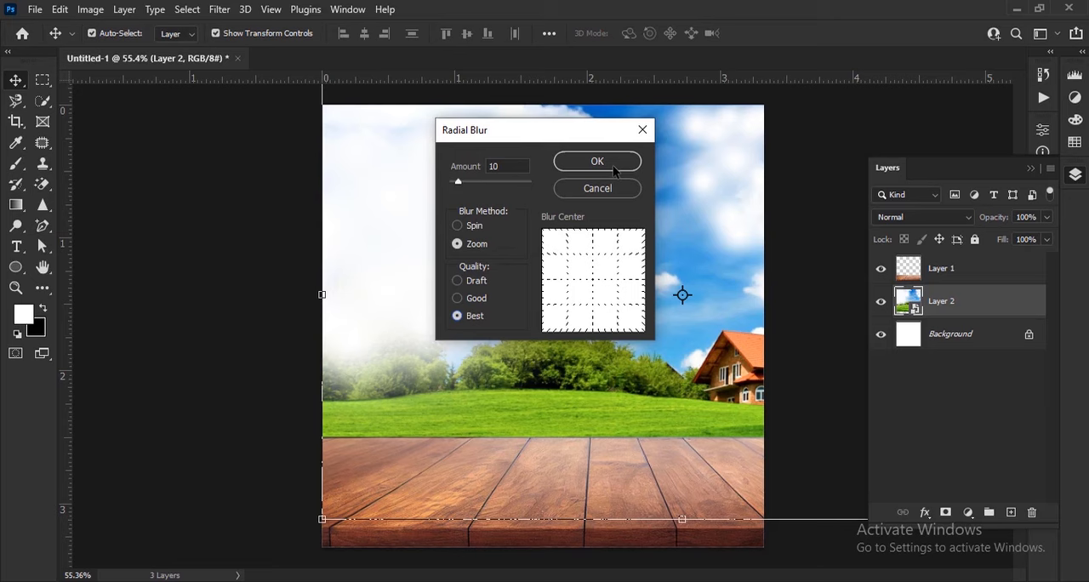
{"action": "key", "text": "Return"}
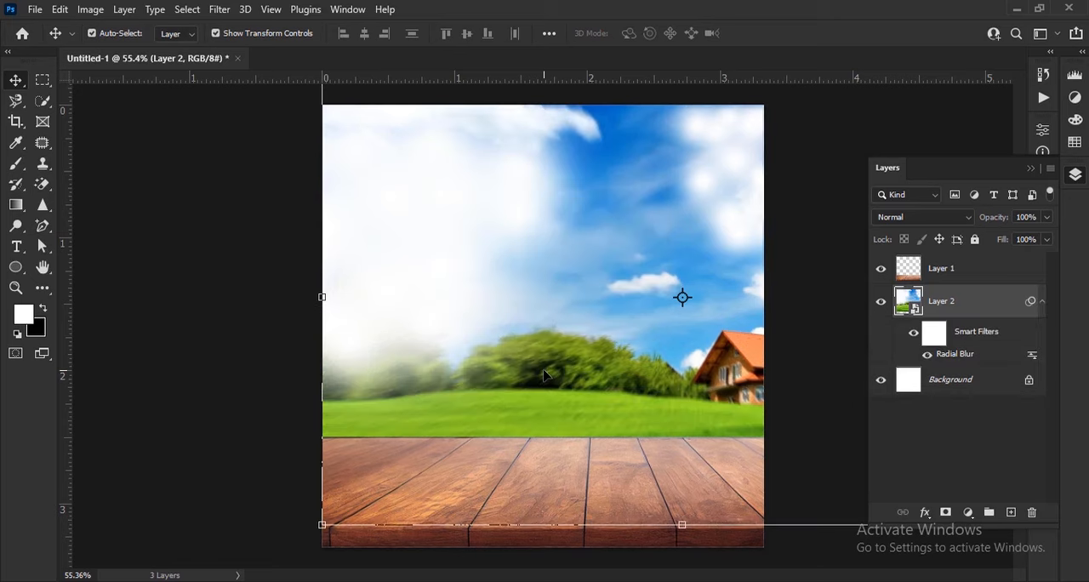
Step: Apply a Motion Blur with an 11° angle and 24-pixel distance to the landscape smart object
{"action": "left_click", "coordinate": [219, 10]}
{"action": "mouse_move", "coordinate": [269, 232]}
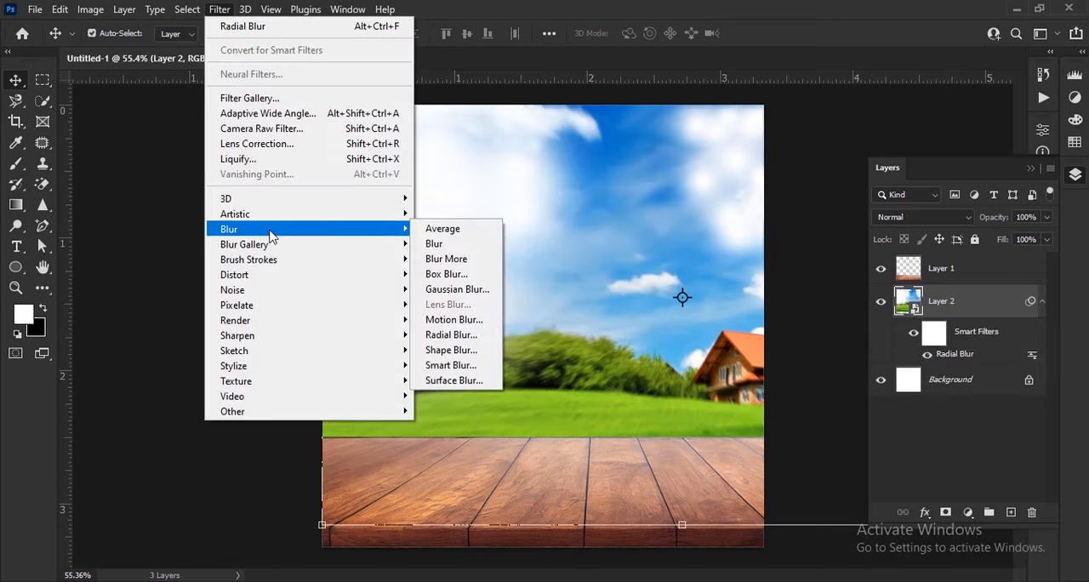
{"action": "left_click", "coordinate": [454, 319]}
{"action": "left_click_drag", "start_coordinate": [523, 114], "coordinate": [887, 118]}
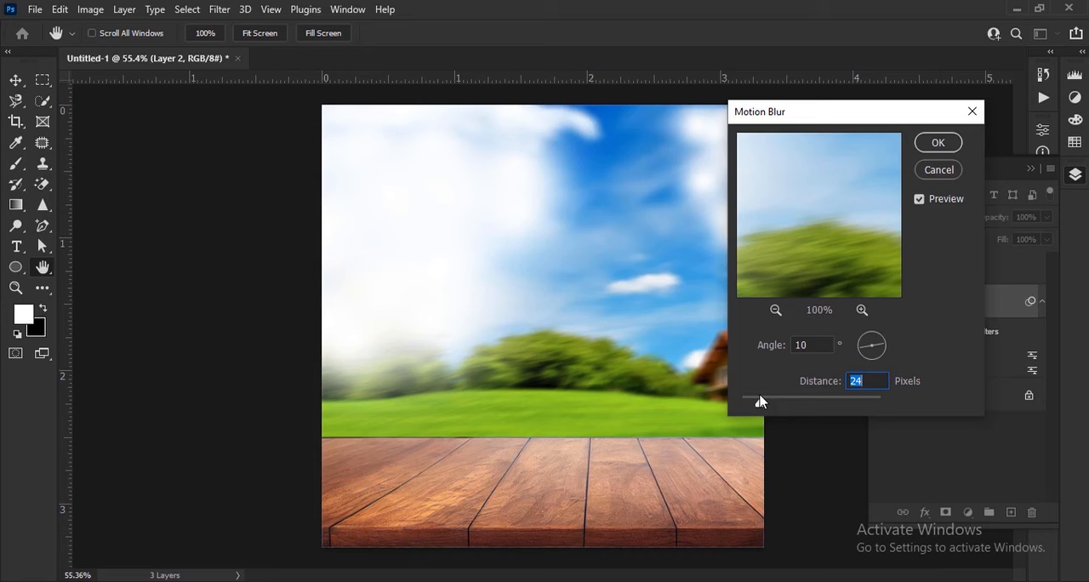
{"action": "left_click", "coordinate": [872, 358]}
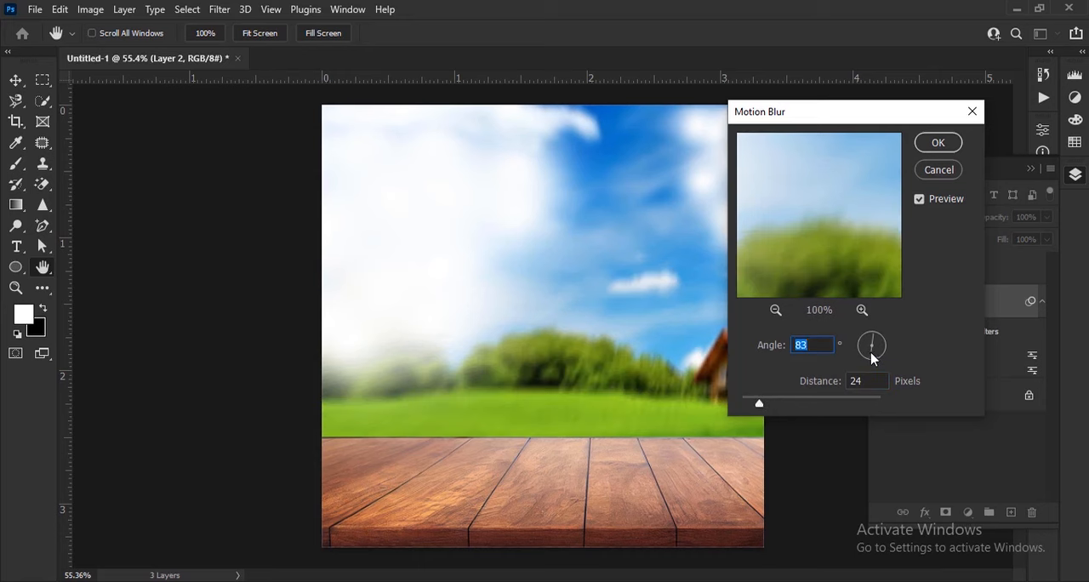
{"action": "left_click", "coordinate": [867, 353]}
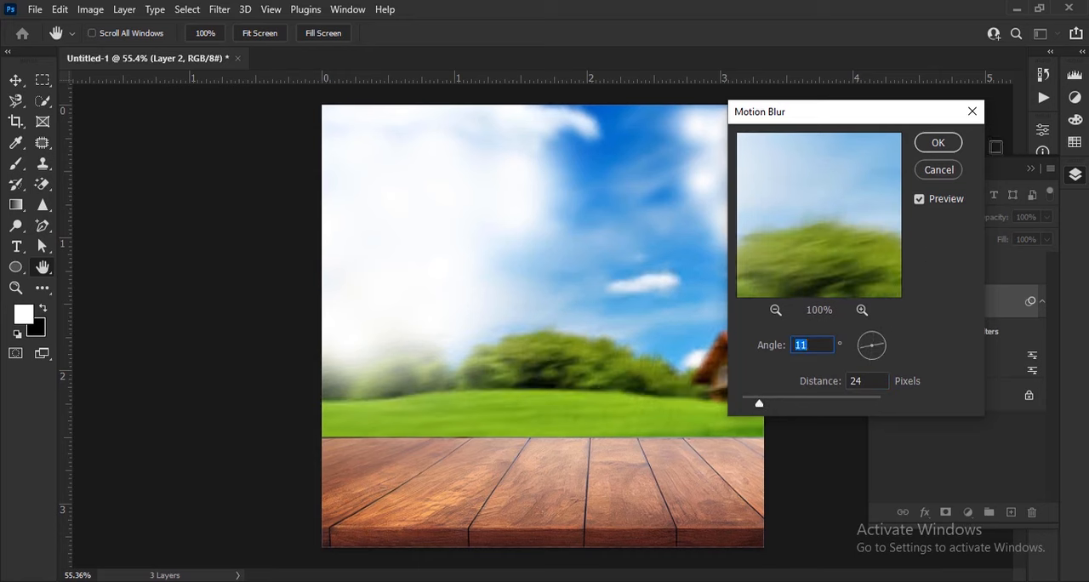
{"action": "left_click", "coordinate": [954, 146]}
{"action": "scroll", "coordinate": [731, 231], "scroll_direction": "down", "scroll_amount": 5}
{"action": "left_click", "coordinate": [192, 369]}
{"action": "scroll", "coordinate": [745, 267], "scroll_direction": "up", "scroll_amount": 6}
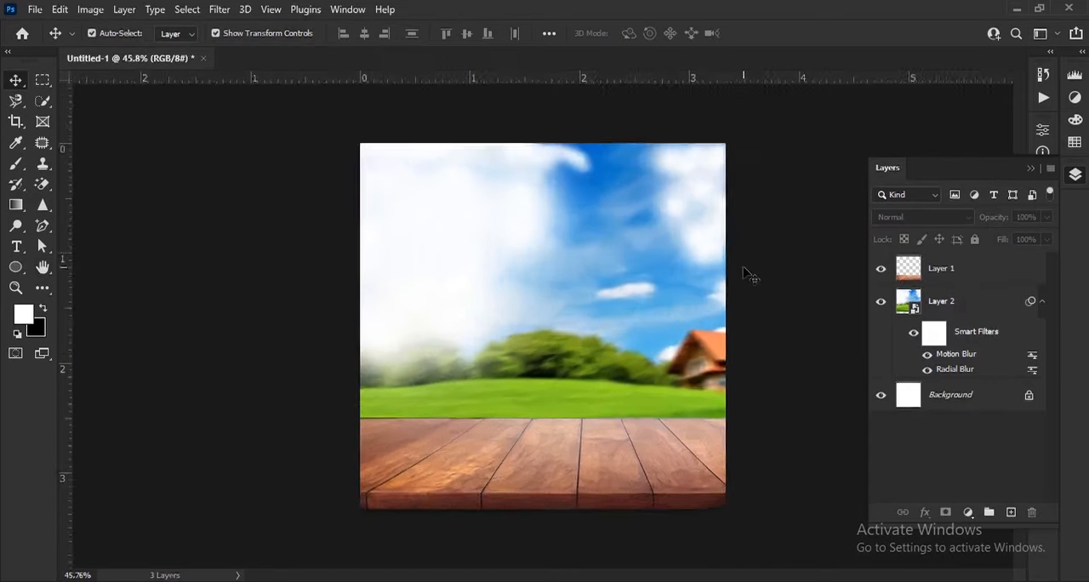
{"action": "scroll", "coordinate": [732, 281], "scroll_direction": "down", "scroll_amount": 2}
{"action": "scroll", "coordinate": [680, 340], "scroll_direction": "up", "scroll_amount": 1}
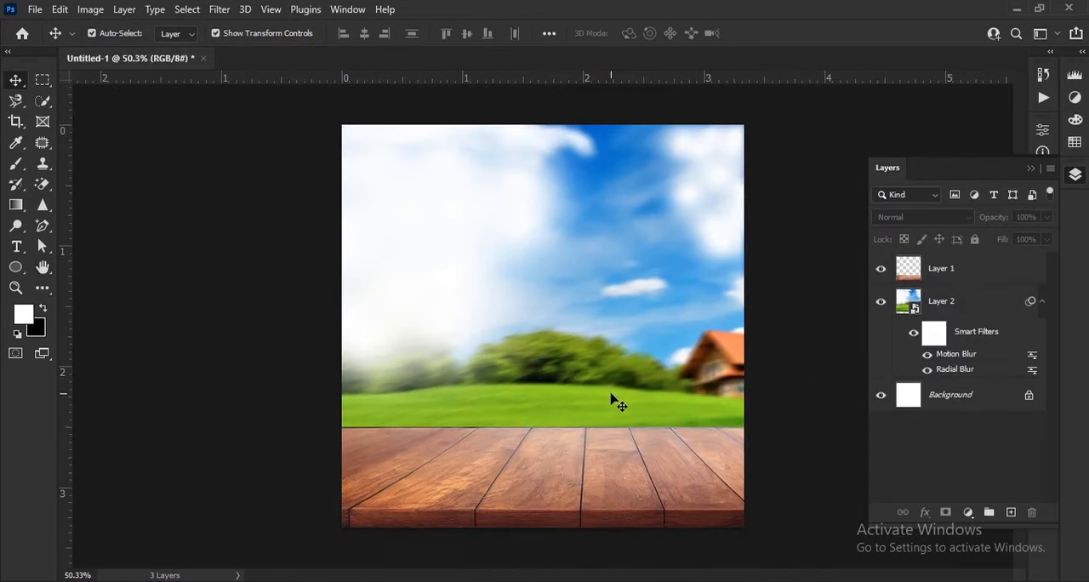
Step: Open burger.png as a separate document alongside the scene
{"action": "key", "text": "alt+Tab"}
{"action": "left_click_drag", "start_coordinate": [269, 198], "coordinate": [557, 58]}
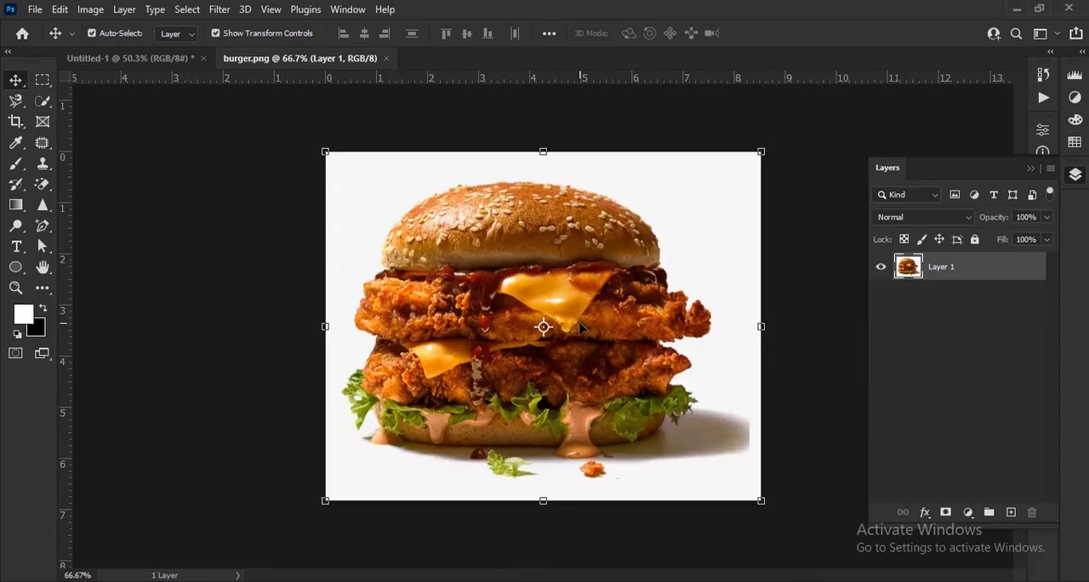
{"action": "scroll", "coordinate": [557, 321], "scroll_direction": "up", "scroll_amount": 5}
{"action": "scroll", "coordinate": [523, 336], "scroll_direction": "down", "scroll_amount": 5}
{"action": "scroll", "coordinate": [523, 336], "scroll_direction": "up", "scroll_amount": 1}
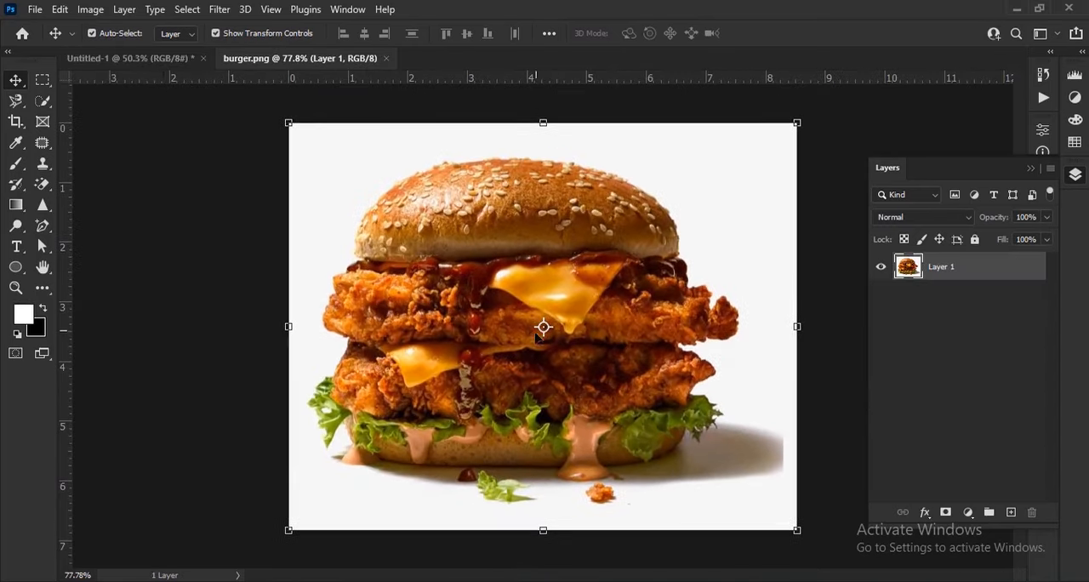
Step: Select the burger with the Object Selection tool in Lasso mode by outlining it loosely
{"action": "right_click", "coordinate": [41, 106]}
{"action": "left_click", "coordinate": [103, 100]}
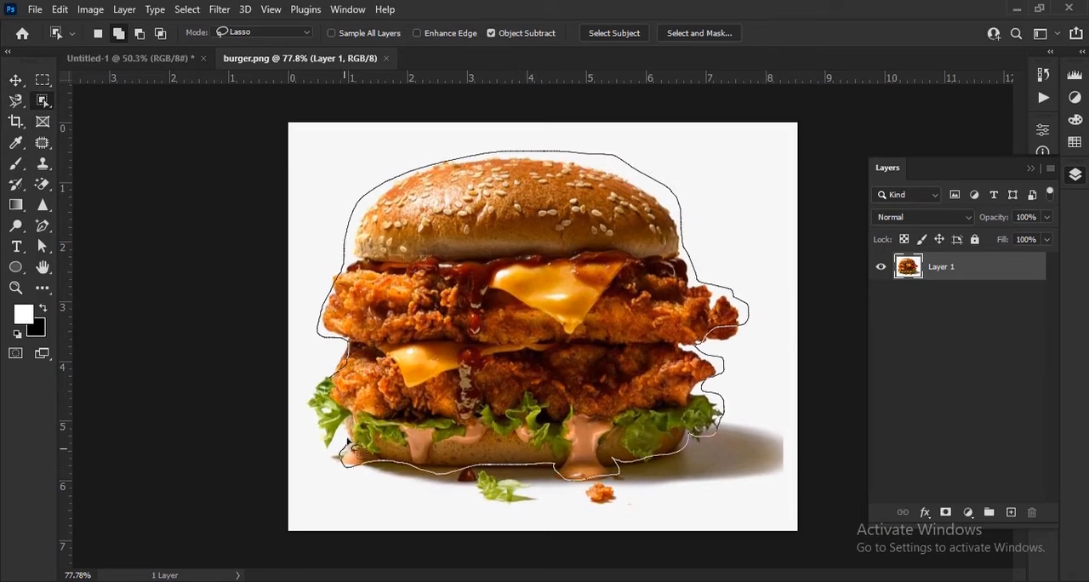
{"action": "scroll", "coordinate": [592, 446], "scroll_direction": "up", "scroll_amount": 7}
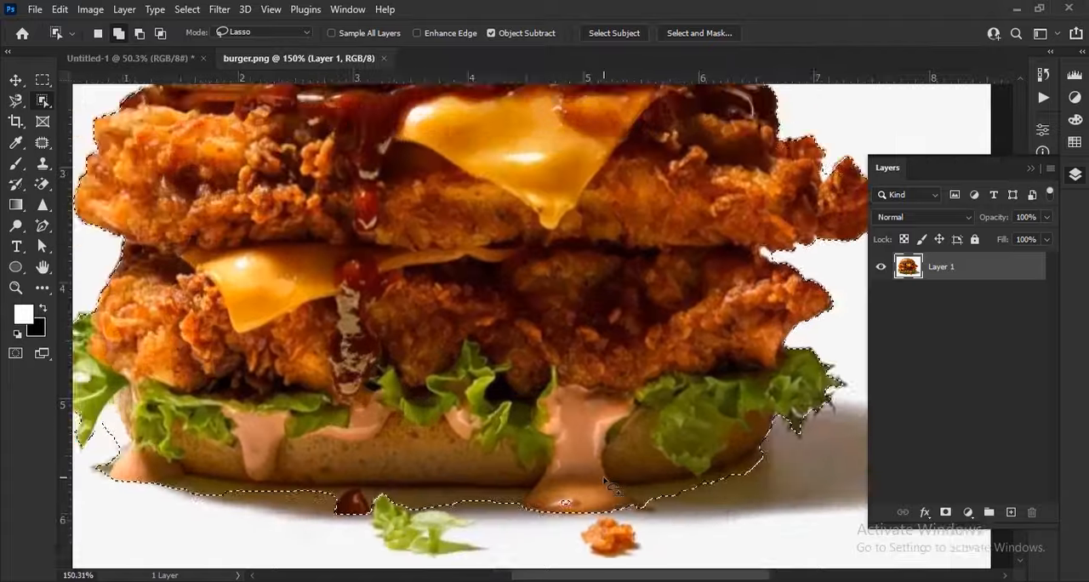
Step: Trim the cast shadow from the selection along the middle and right part of the bun's lower edge
{"action": "left_click_drag", "start_coordinate": [596, 426], "coordinate": [551, 379]}
{"action": "left_click_drag", "start_coordinate": [745, 204], "coordinate": [724, 211]}
{"action": "left_click_drag", "start_coordinate": [681, 409], "coordinate": [750, 361]}
{"action": "left_click_drag", "start_coordinate": [756, 378], "coordinate": [761, 371]}
{"action": "left_click_drag", "start_coordinate": [621, 469], "coordinate": [785, 375]}
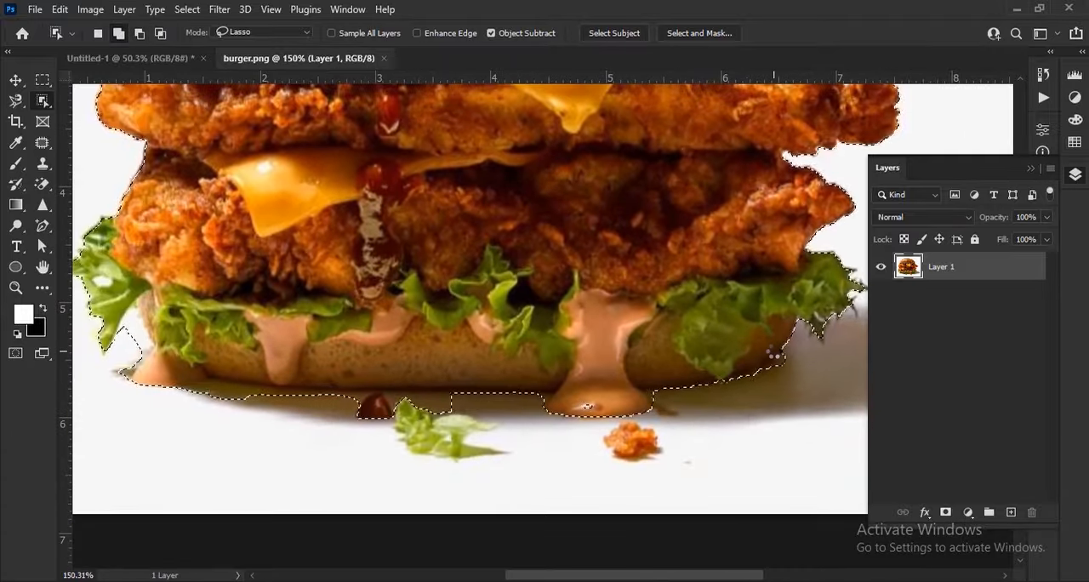
{"action": "scroll", "coordinate": [658, 387], "scroll_direction": "up", "scroll_amount": 2}
{"action": "left_click_drag", "start_coordinate": [640, 405], "coordinate": [660, 400]}
Step: Refine the burger selection along the bun's underside with the Quick Selection tool, leaving out the shadow and crumbs
{"action": "right_click", "coordinate": [41, 102]}
{"action": "left_click", "coordinate": [102, 114]}
{"action": "scroll", "coordinate": [536, 469], "scroll_direction": "up", "scroll_amount": 7}
{"action": "left_click_drag", "start_coordinate": [690, 356], "coordinate": [601, 355]}
{"action": "mouse_move", "coordinate": [494, 334]}
{"action": "left_mouse_down"}
{"action": "mouse_move", "coordinate": [448, 331]}
{"action": "mouse_move", "coordinate": [467, 340]}
{"action": "mouse_move", "coordinate": [565, 312]}
{"action": "left_mouse_up"}
{"action": "scroll", "coordinate": [744, 299], "scroll_direction": "down", "scroll_amount": 4}
{"action": "scroll", "coordinate": [236, 316], "scroll_direction": "up", "scroll_amount": 4}
{"action": "mouse_move", "coordinate": [416, 364]}
{"action": "left_mouse_down"}
{"action": "mouse_move", "coordinate": [357, 383]}
{"action": "mouse_move", "coordinate": [275, 343]}
{"action": "mouse_move", "coordinate": [349, 343]}
{"action": "left_mouse_up"}
{"action": "scroll", "coordinate": [348, 343], "scroll_direction": "down", "scroll_amount": 8}
{"action": "scroll", "coordinate": [195, 319], "scroll_direction": "up", "scroll_amount": 6}
{"action": "mouse_move", "coordinate": [216, 256]}
{"action": "left_mouse_down"}
{"action": "mouse_move", "coordinate": [258, 298]}
{"action": "mouse_move", "coordinate": [236, 327]}
{"action": "left_mouse_up"}
Step: Subtract the remaining shadow and sauce drop below the bun's left part with the Object Selection tool
{"action": "right_click", "coordinate": [43, 101]}
{"action": "left_click", "coordinate": [102, 102]}
{"action": "mouse_move", "coordinate": [407, 322]}
{"action": "left_mouse_down"}
{"action": "mouse_move", "coordinate": [579, 362]}
{"action": "mouse_move", "coordinate": [340, 345]}
{"action": "left_mouse_up"}
{"action": "scroll", "coordinate": [518, 361], "scroll_direction": "up", "scroll_amount": 1}
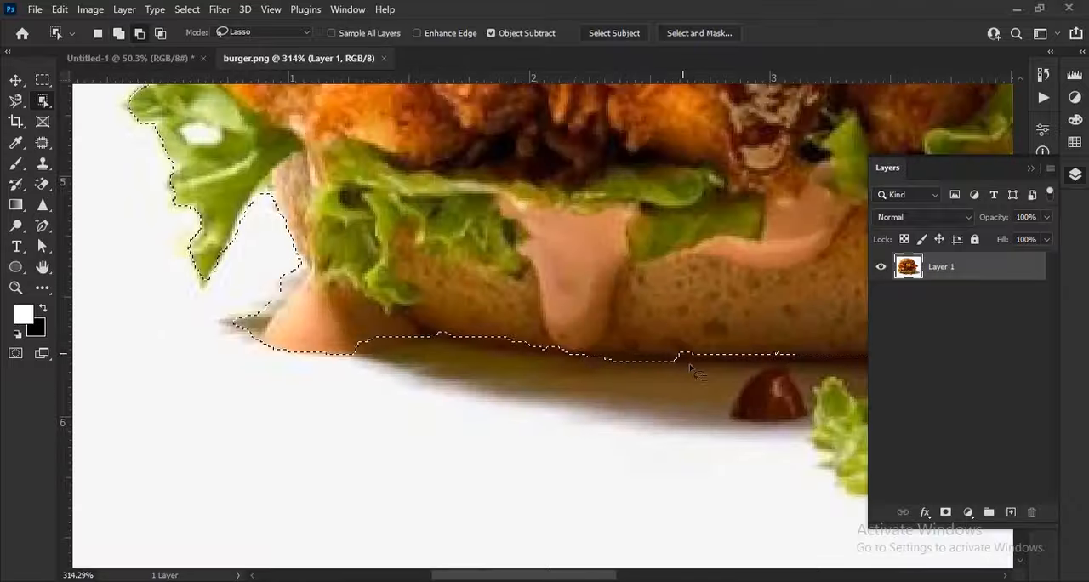
{"action": "scroll", "coordinate": [698, 368], "scroll_direction": "down", "scroll_amount": 6}
{"action": "scroll", "coordinate": [529, 297], "scroll_direction": "up", "scroll_amount": 9}
{"action": "left_click_drag", "start_coordinate": [527, 296], "coordinate": [523, 324]}
{"action": "scroll", "coordinate": [508, 364], "scroll_direction": "down", "scroll_amount": 15}
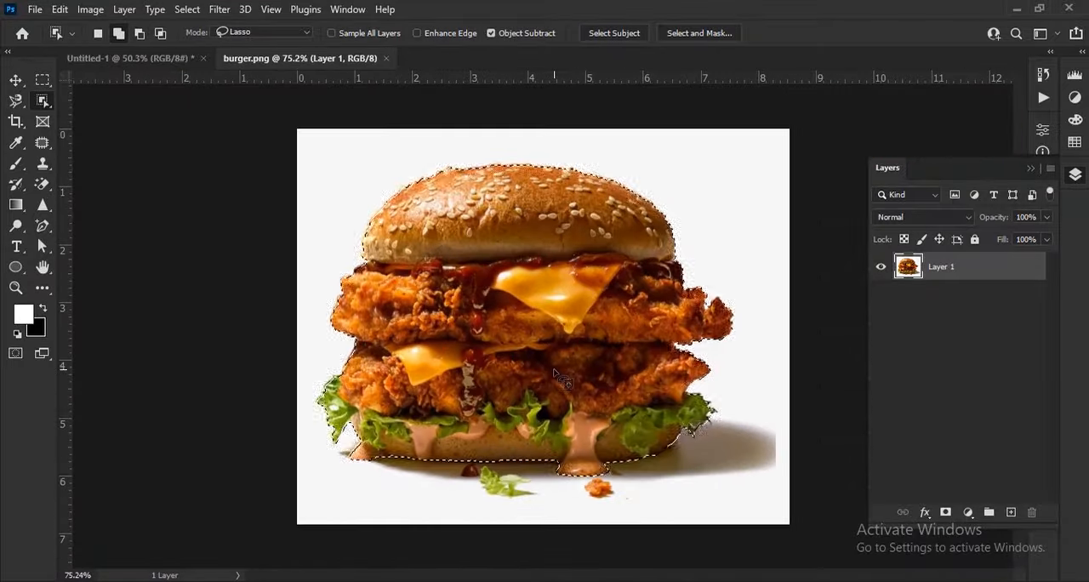
Step: Mask the burger layer to the selection and copy the cut-out burger into the Untitled-1 document
{"action": "left_click", "coordinate": [944, 514]}
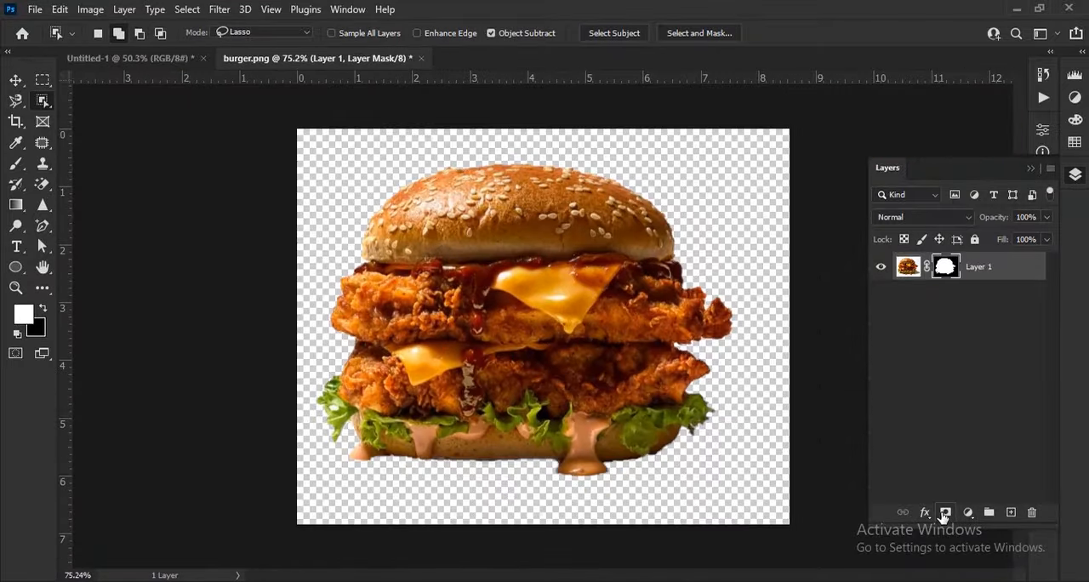
{"action": "left_click", "coordinate": [15, 80]}
{"action": "left_click_drag", "start_coordinate": [540, 258], "coordinate": [559, 386]}
Step: Convert the burger layer to a smart object, then scale and position it on the wooden tabletop
{"action": "right_click", "coordinate": [986, 273]}
{"action": "left_click", "coordinate": [839, 218]}
{"action": "left_click_drag", "start_coordinate": [577, 345], "coordinate": [588, 355]}
{"action": "left_click_drag", "start_coordinate": [700, 386], "coordinate": [633, 420]}
{"action": "left_click_drag", "start_coordinate": [586, 310], "coordinate": [586, 300]}
{"action": "left_click", "coordinate": [765, 33]}
{"action": "scroll", "coordinate": [554, 391], "scroll_direction": "up", "scroll_amount": 3}
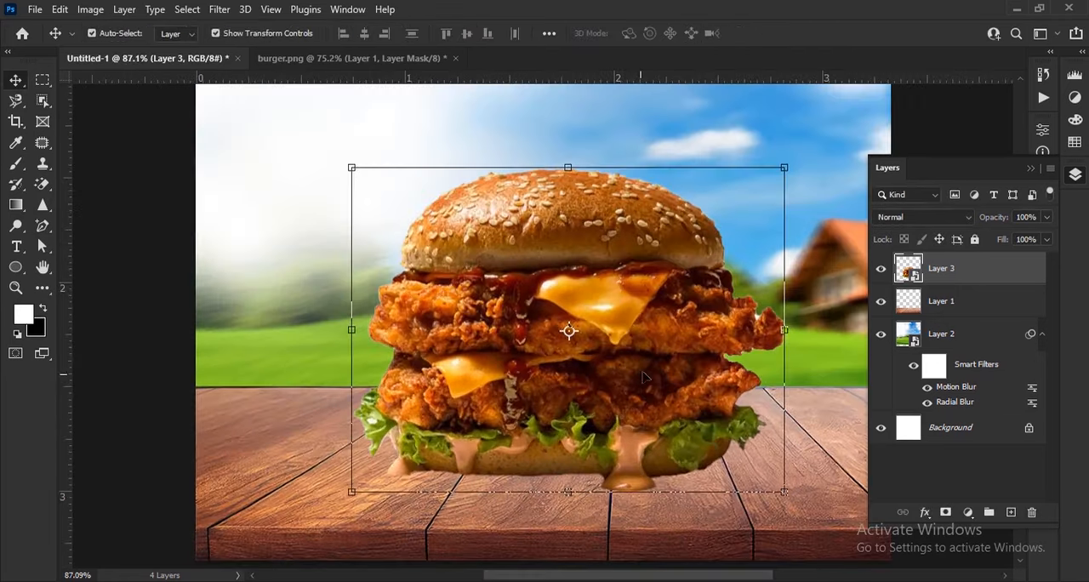
{"action": "left_click_drag", "start_coordinate": [653, 357], "coordinate": [656, 366]}
{"action": "scroll", "coordinate": [656, 366], "scroll_direction": "down", "scroll_amount": 3}
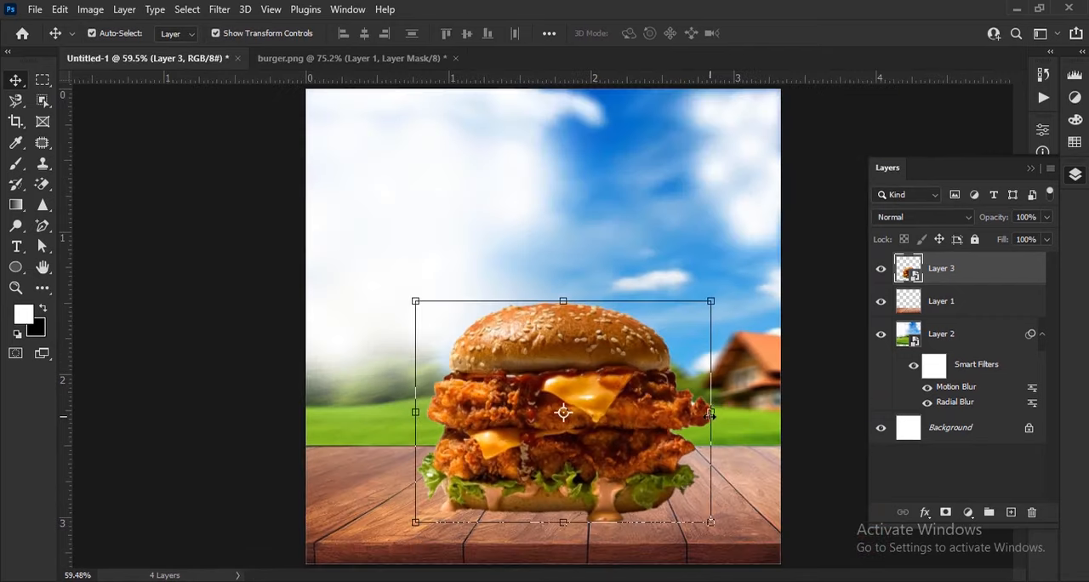
Step: Close burger.png and open chips.png as a separate document
{"action": "left_click", "coordinate": [456, 59]}
{"action": "left_click", "coordinate": [535, 234]}
{"action": "key", "text": "alt+Tab"}
{"action": "left_click_drag", "start_coordinate": [351, 216], "coordinate": [563, 57]}
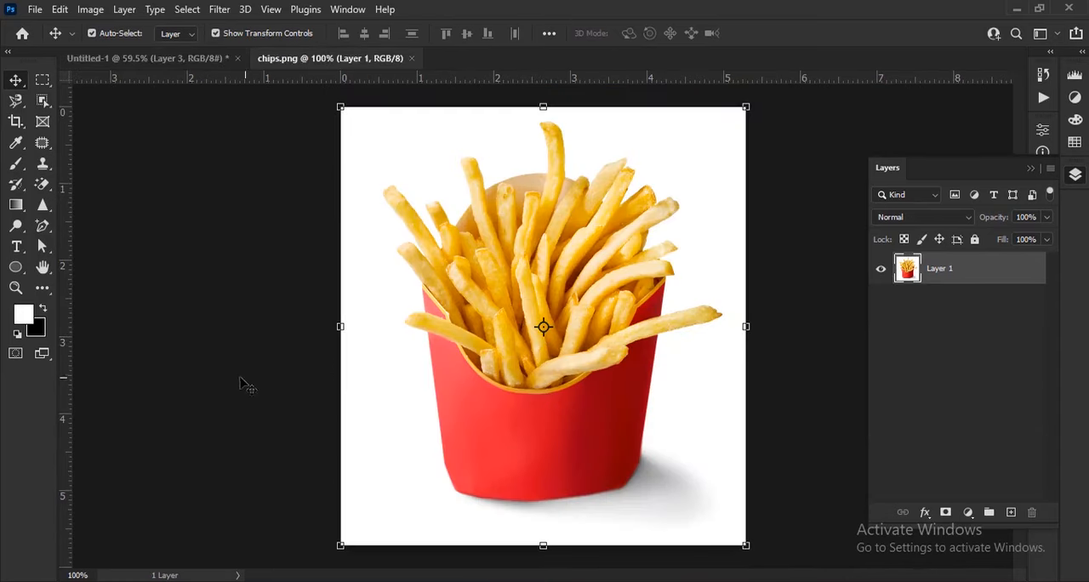
Step: Select the fries box with Select Subject and refine the selection along its edges with the Quick Selection tool
{"action": "left_click", "coordinate": [189, 10]}
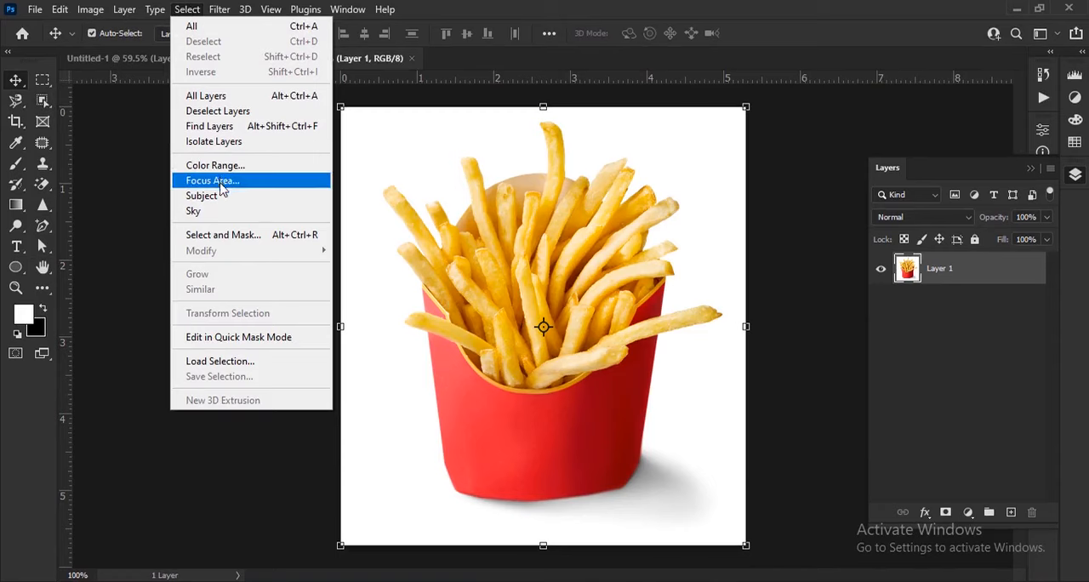
{"action": "left_click", "coordinate": [201, 196]}
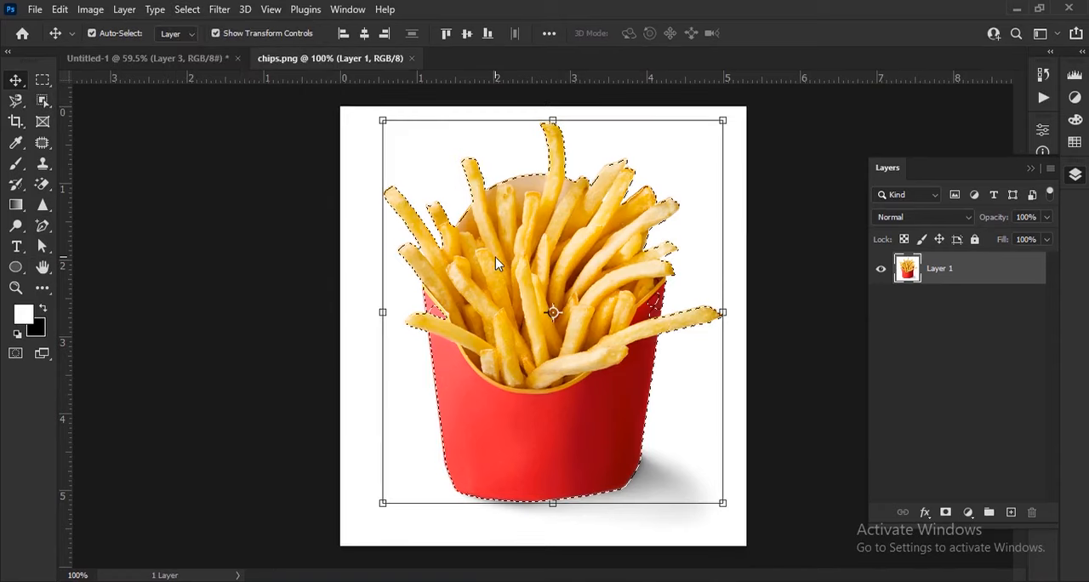
{"action": "scroll", "coordinate": [494, 308], "scroll_direction": "up", "scroll_amount": 4}
{"action": "right_click", "coordinate": [43, 101]}
{"action": "left_click", "coordinate": [102, 118]}
{"action": "scroll", "coordinate": [426, 294], "scroll_direction": "up", "scroll_amount": 4}
{"action": "left_click", "coordinate": [388, 326]}
{"action": "scroll", "coordinate": [400, 326], "scroll_direction": "down", "scroll_amount": 3}
{"action": "left_click_drag", "start_coordinate": [559, 329], "coordinate": [439, 340]}
{"action": "scroll", "coordinate": [731, 341], "scroll_direction": "up", "scroll_amount": 3}
{"action": "left_click", "coordinate": [737, 351]}
{"action": "scroll", "coordinate": [714, 336], "scroll_direction": "down", "scroll_amount": 8}
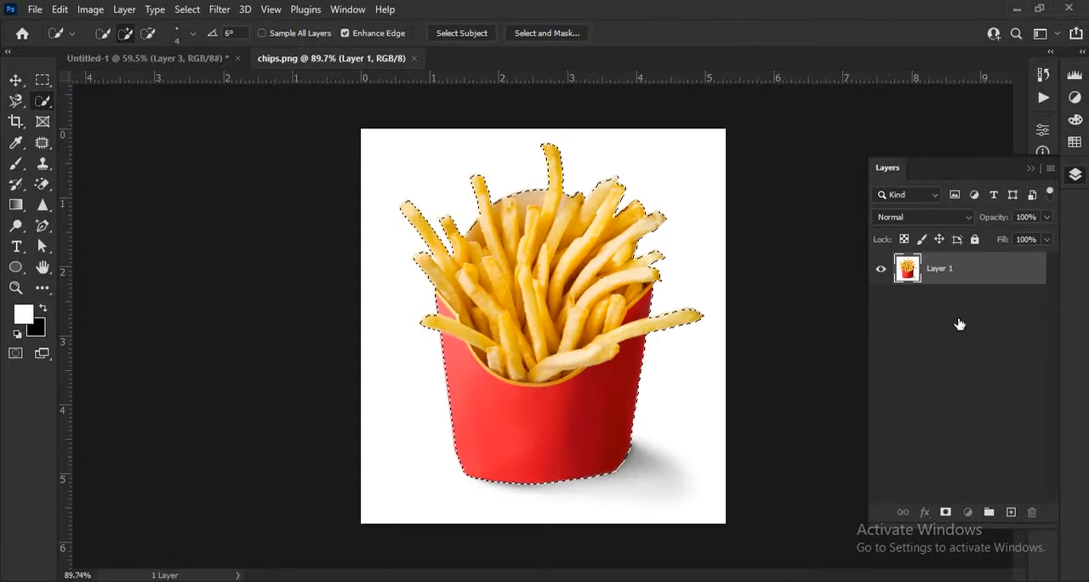
Step: Mask the fries layer to the selection and convert it to a smart object
{"action": "left_click", "coordinate": [945, 512]}
{"action": "right_click", "coordinate": [978, 274]}
{"action": "left_click", "coordinate": [879, 223]}
Step: Copy the cut-out fries into the Untitled-1 document and place their layer below the burger layer
{"action": "key", "text": "v"}
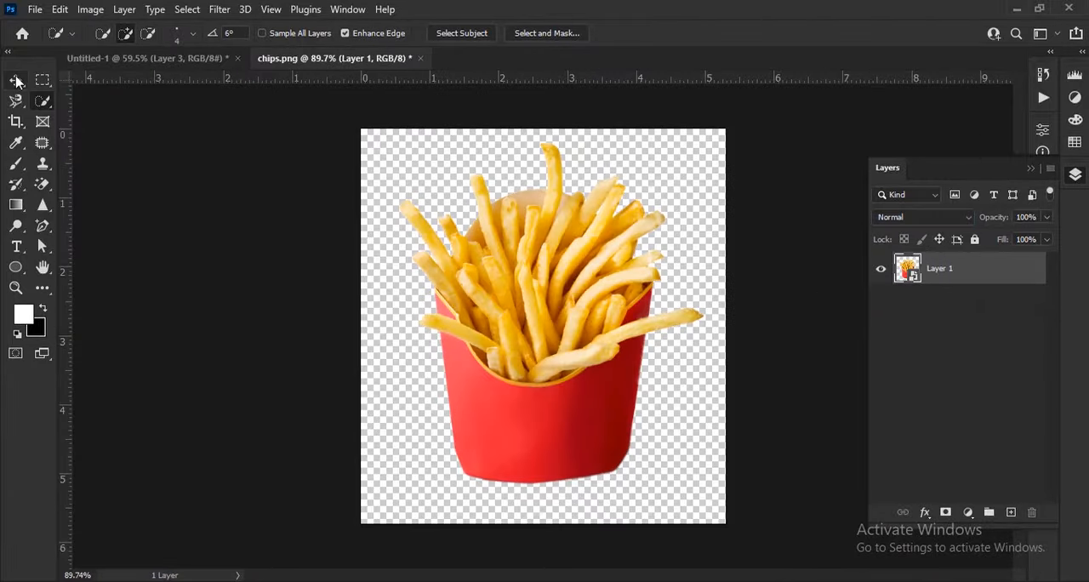
{"action": "left_click_drag", "start_coordinate": [531, 350], "coordinate": [473, 440]}
{"action": "left_click_drag", "start_coordinate": [992, 272], "coordinate": [997, 318]}
Step: Scale the fries to about 30% and position them on the tabletop behind the burger's left side
{"action": "mouse_move", "coordinate": [545, 421]}
{"action": "left_mouse_down"}
{"action": "mouse_move", "coordinate": [486, 408]}
{"action": "mouse_move", "coordinate": [532, 419]}
{"action": "left_mouse_up"}
{"action": "mouse_move", "coordinate": [385, 424]}
{"action": "left_mouse_down"}
{"action": "mouse_move", "coordinate": [375, 385]}
{"action": "mouse_move", "coordinate": [375, 407]}
{"action": "left_mouse_up"}
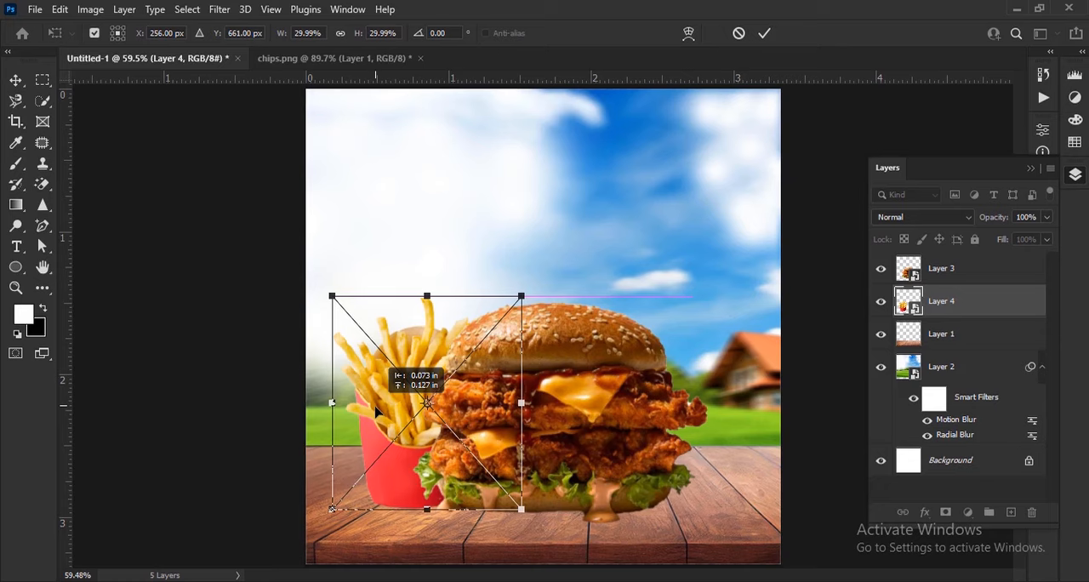
{"action": "left_click", "coordinate": [764, 33]}
Step: Add a new layer below the fries layer and set the foreground color to black
{"action": "left_click", "coordinate": [1011, 512]}
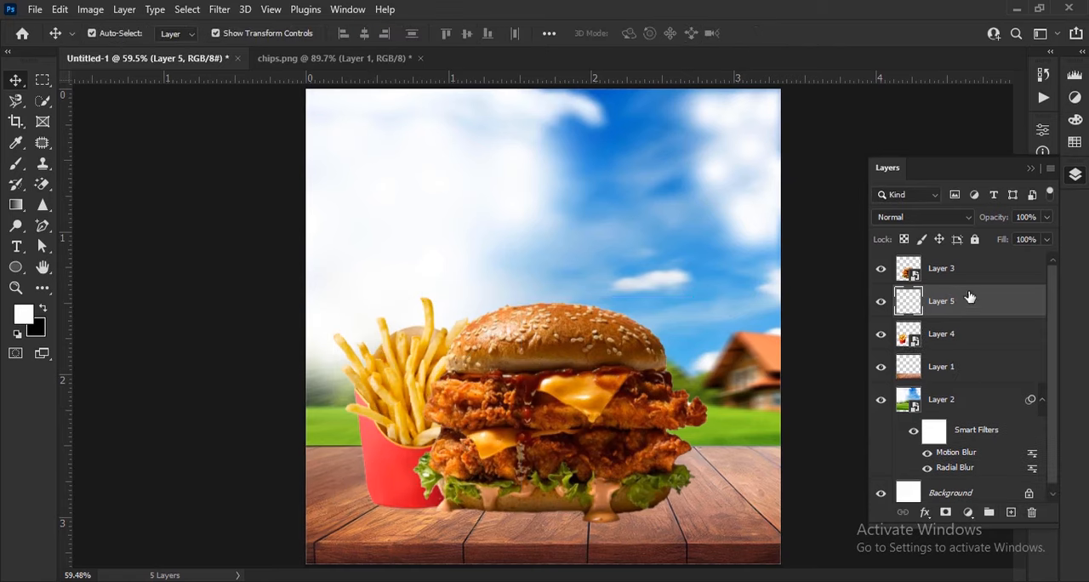
{"action": "left_click_drag", "start_coordinate": [970, 298], "coordinate": [970, 350]}
{"action": "scroll", "coordinate": [628, 513], "scroll_direction": "up", "scroll_amount": 3}
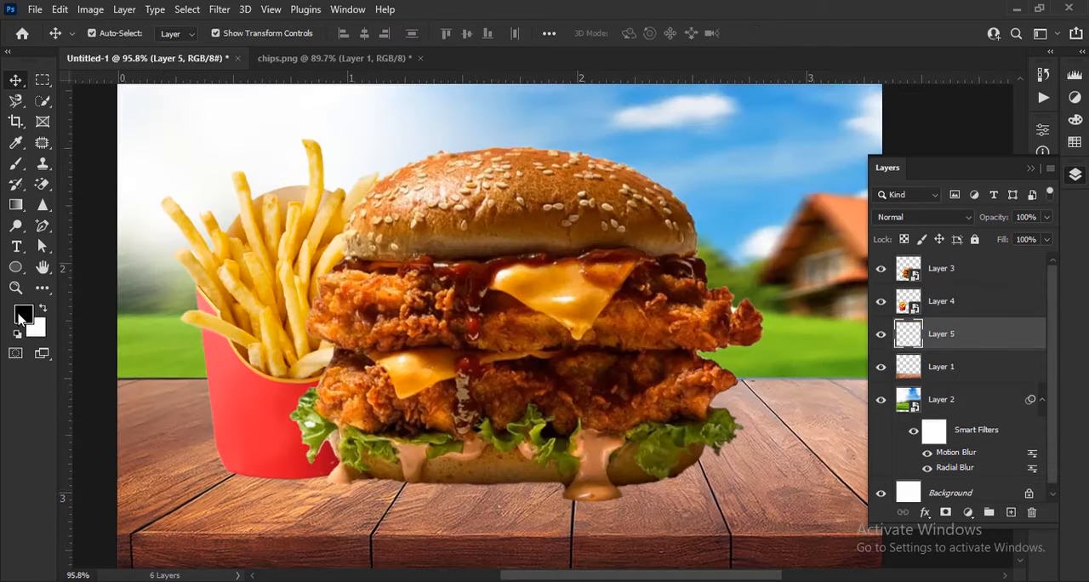
{"action": "left_click", "coordinate": [22, 317]}
{"action": "left_click", "coordinate": [1029, 243]}
Step: Set up the Brush tool with the Soft Round tip at 150 px and 0% hardness
{"action": "right_click", "coordinate": [17, 167]}
{"action": "left_click", "coordinate": [70, 165]}
{"action": "scroll", "coordinate": [109, 51], "scroll_direction": "up", "scroll_amount": 1}
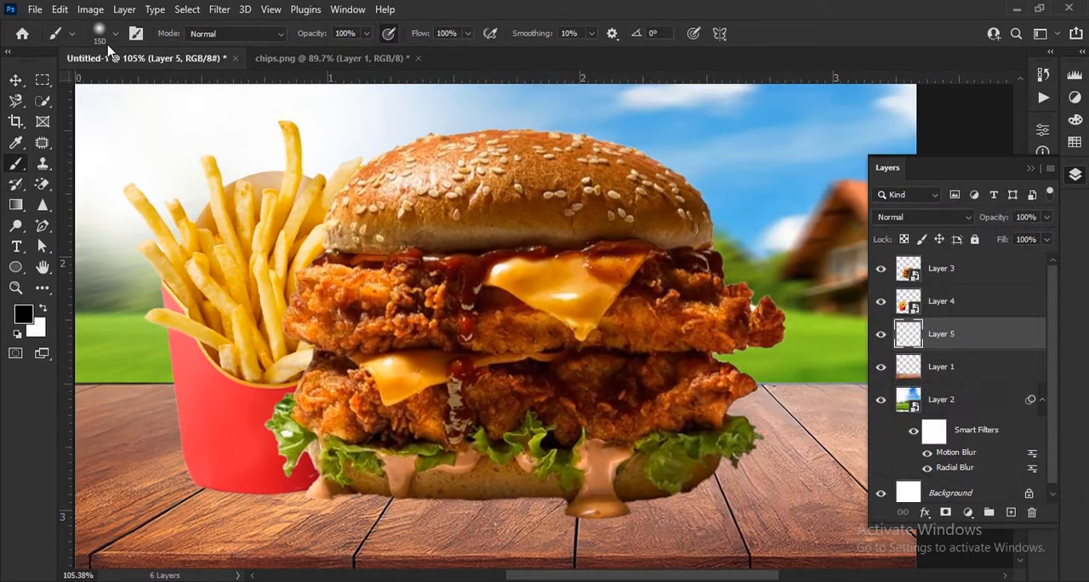
{"action": "left_click", "coordinate": [115, 37]}
{"action": "left_click_drag", "start_coordinate": [90, 230], "coordinate": [95, 213]}
{"action": "left_click", "coordinate": [301, 31]}
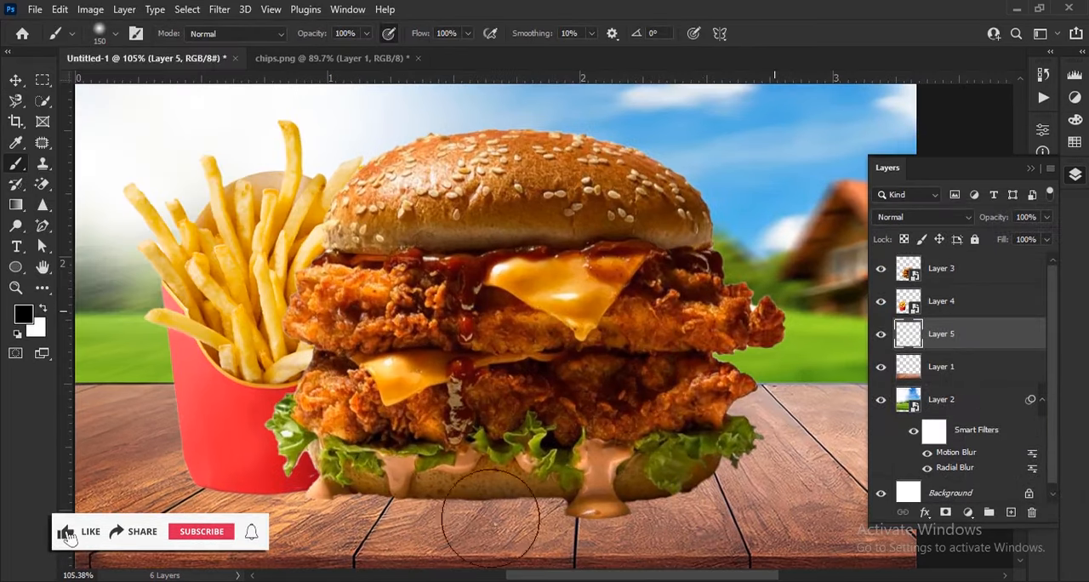
{"action": "scroll", "coordinate": [491, 515], "scroll_direction": "down", "scroll_amount": 2}
{"action": "right_click", "coordinate": [530, 365]}
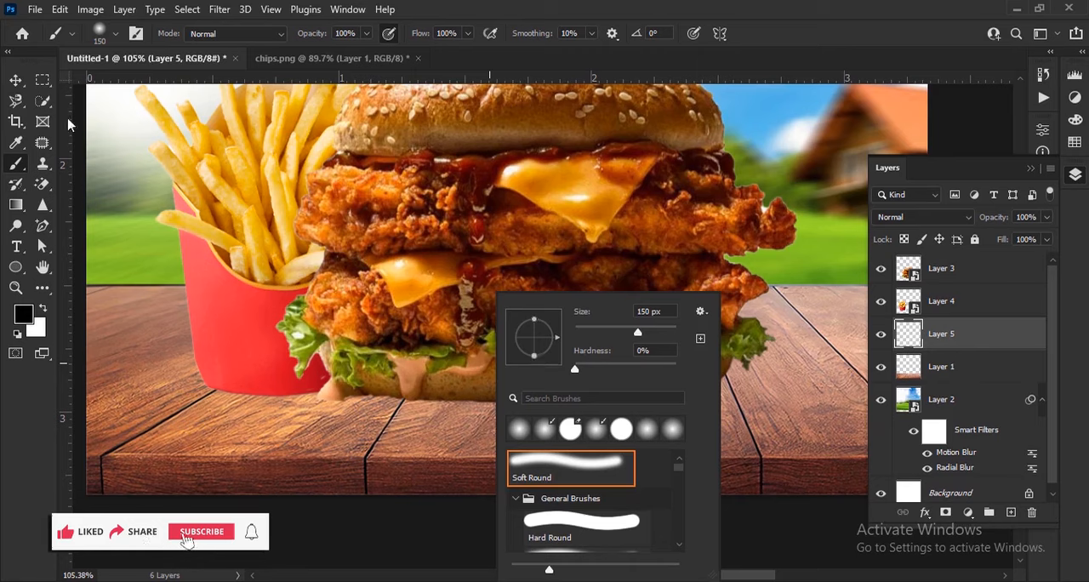
Step: Move Layer 5 above the fries layer and stamp a black 500 px dab at 100% opacity behind the burger
{"action": "left_click_drag", "start_coordinate": [320, 34], "coordinate": [299, 34]}
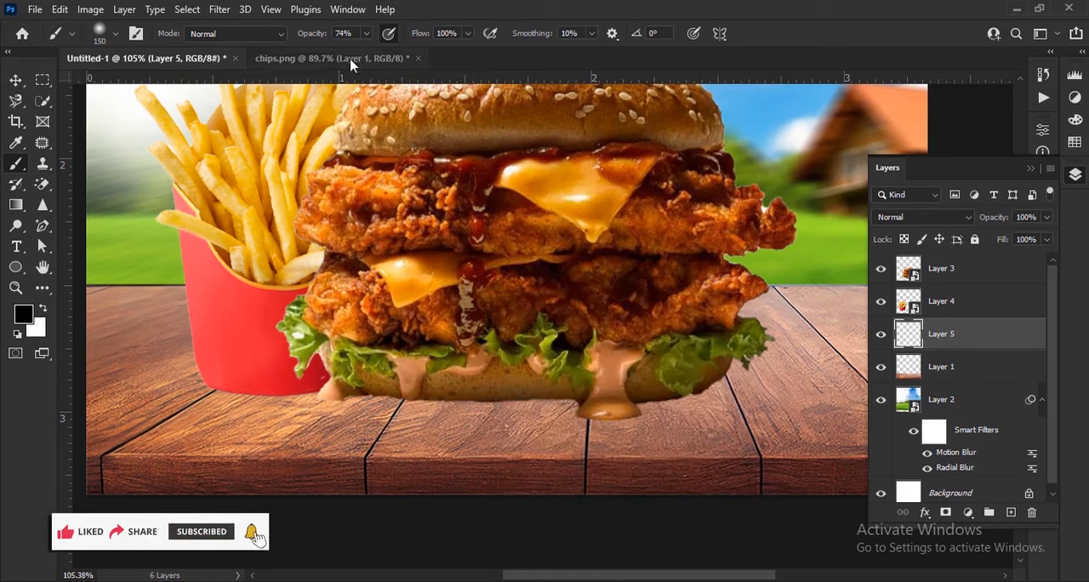
{"action": "key", "text": "]"}
{"action": "key", "text": "]"}
{"action": "key", "text": "]"}
{"action": "key", "text": "]"}
{"action": "key", "text": "]"}
{"action": "key", "text": "]"}
{"action": "key", "text": "0"}
{"action": "key", "text": "ctrl+]"}
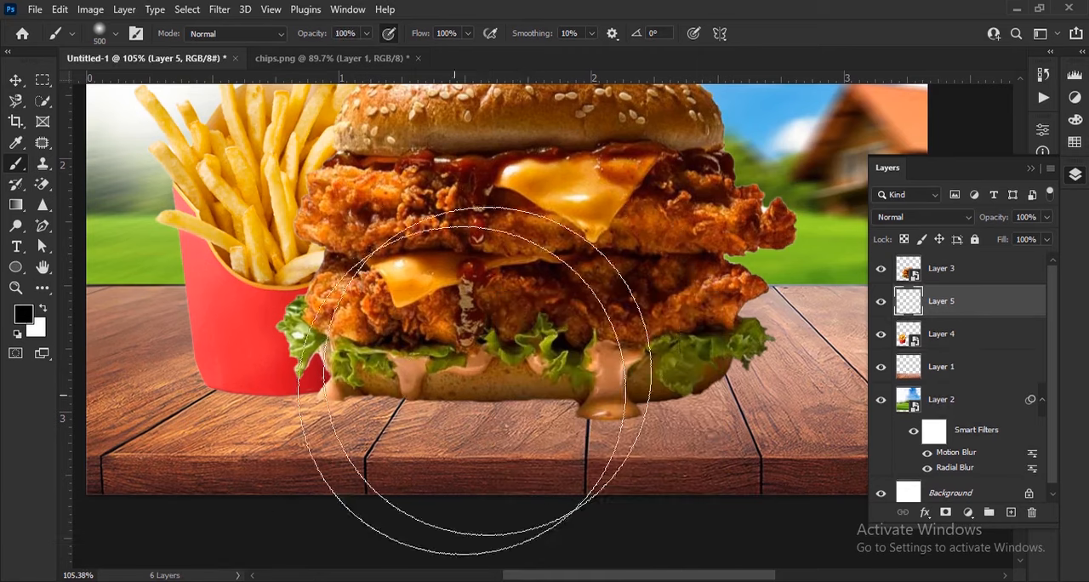
{"action": "left_click", "coordinate": [520, 316]}
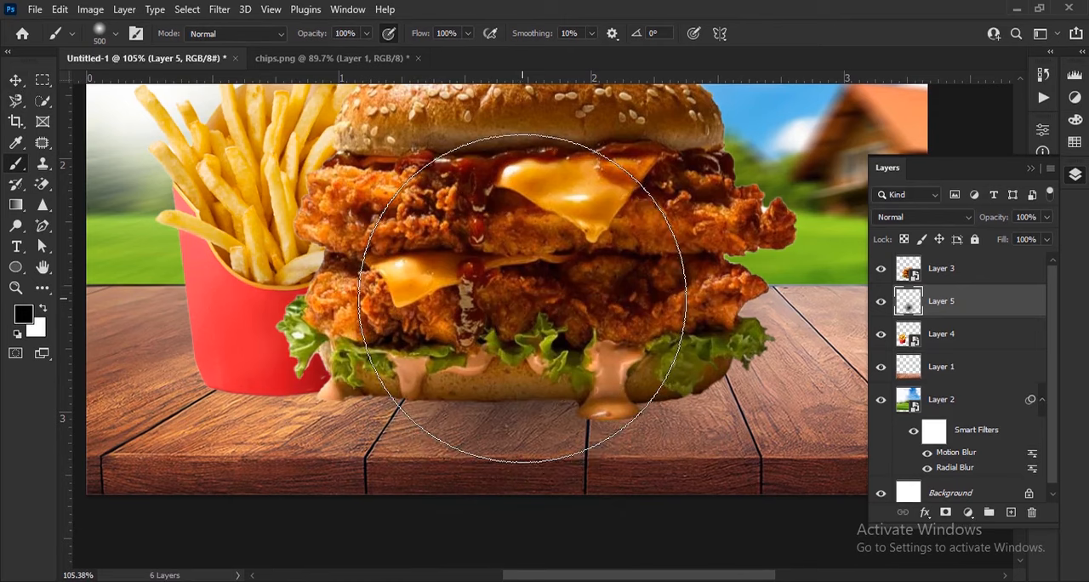
Step: Stamp the black dab on Layer 5 once more behind the burger and flatten it vertically into a thin shadow strip
{"action": "left_click", "coordinate": [524, 307]}
{"action": "key", "text": "ctrl+t"}
{"action": "scroll", "coordinate": [564, 285], "scroll_direction": "down", "scroll_amount": 3}
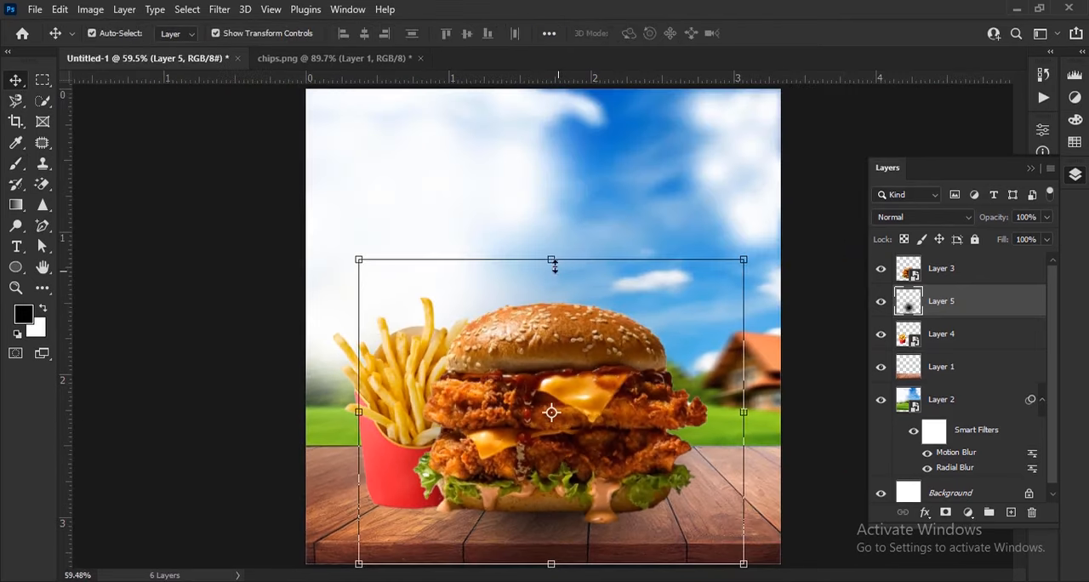
{"action": "left_click_drag", "start_coordinate": [555, 265], "coordinate": [589, 532]}
{"action": "left_click", "coordinate": [791, 34]}
{"action": "scroll", "coordinate": [601, 543], "scroll_direction": "up", "scroll_amount": 5}
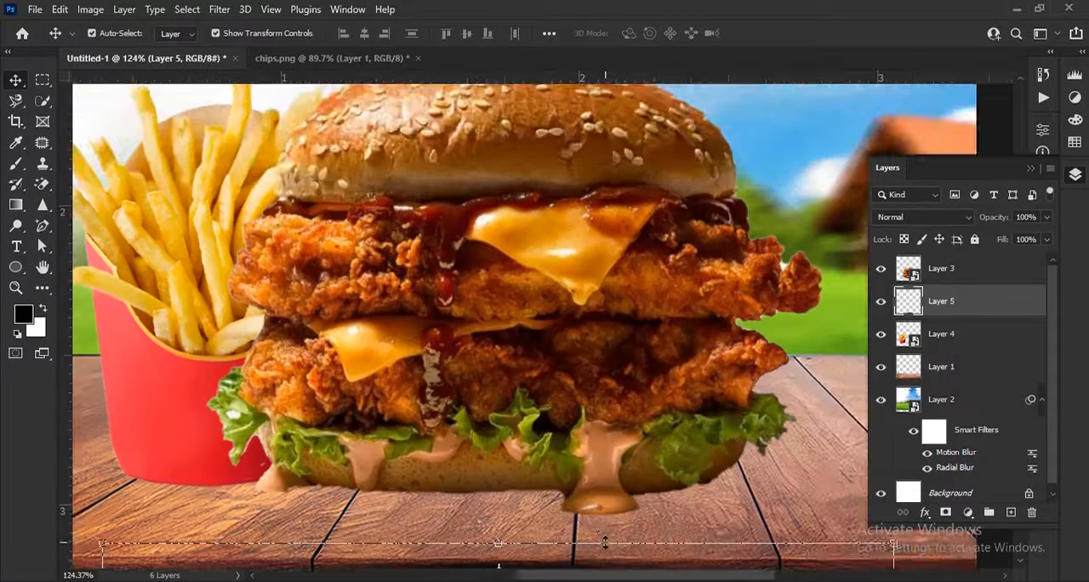
Step: Place Layer 5 below the fries layer, move the flattened shadow under the burger's bottom bun and widen it to about 111%
{"action": "left_click_drag", "start_coordinate": [608, 544], "coordinate": [648, 485]}
{"action": "left_click_drag", "start_coordinate": [977, 303], "coordinate": [980, 347]}
{"action": "left_click_drag", "start_coordinate": [596, 483], "coordinate": [619, 403]}
{"action": "scroll", "coordinate": [550, 393], "scroll_direction": "down", "scroll_amount": 3}
{"action": "left_click_drag", "start_coordinate": [251, 383], "coordinate": [184, 372]}
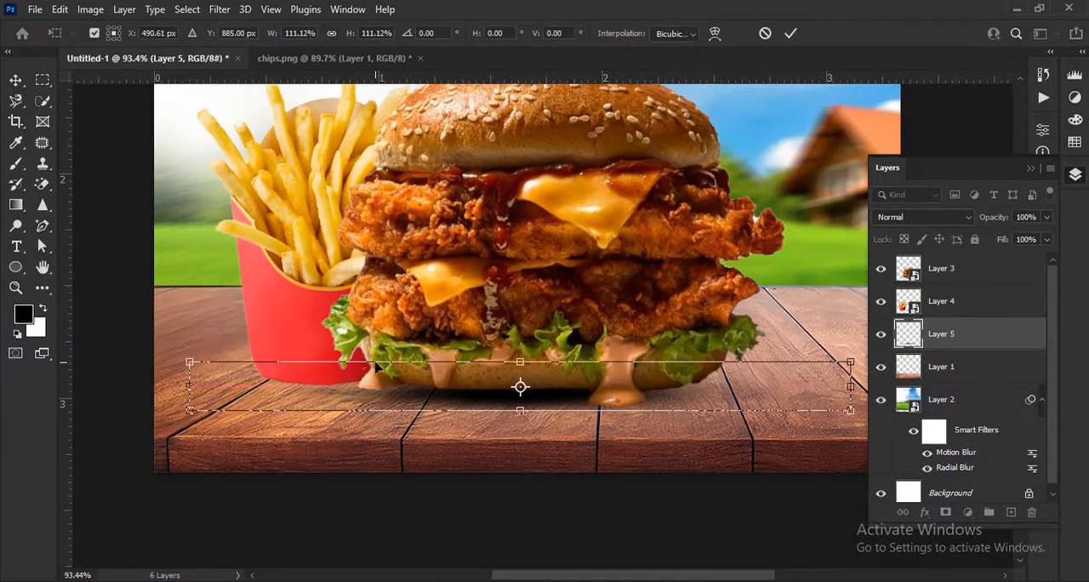
Step: Stretch the burger shadow horizontally on both sides to about 164% width
{"action": "scroll", "coordinate": [545, 409], "scroll_direction": "down", "scroll_amount": 5}
{"action": "left_click_drag", "start_coordinate": [725, 480], "coordinate": [810, 475]}
{"action": "left_click_drag", "start_coordinate": [340, 476], "coordinate": [304, 479]}
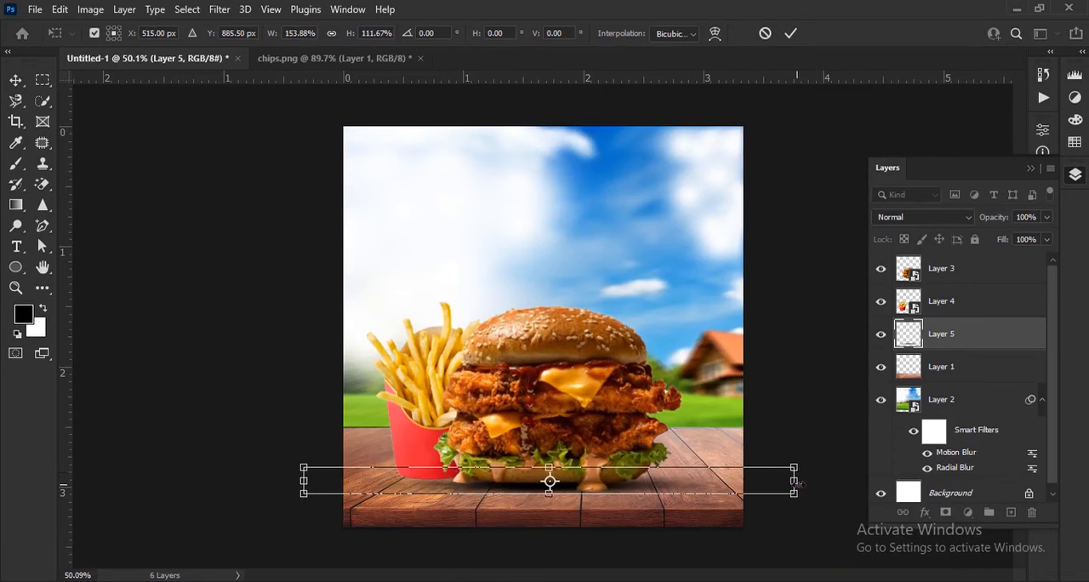
{"action": "left_click_drag", "start_coordinate": [798, 483], "coordinate": [808, 481]}
{"action": "left_click_drag", "start_coordinate": [305, 480], "coordinate": [285, 480]}
Step: Nudge the stretched shadow sideways and slightly up so it sits beneath the burger, and apply the transform
{"action": "scroll", "coordinate": [542, 478], "scroll_direction": "up", "scroll_amount": 5}
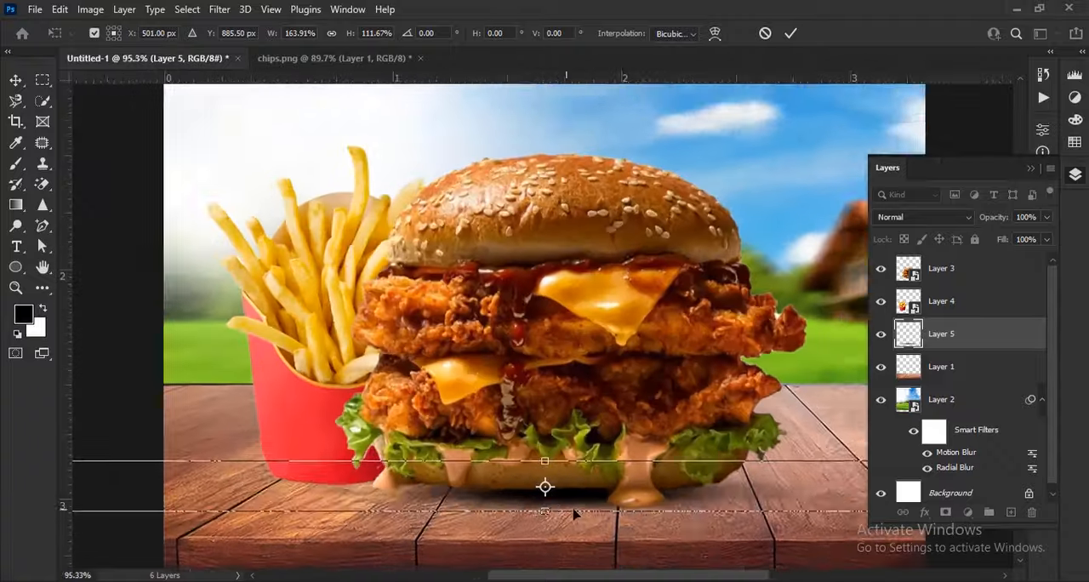
{"action": "scroll", "coordinate": [573, 514], "scroll_direction": "up", "scroll_amount": 3}
{"action": "key", "text": "shift+Left"}
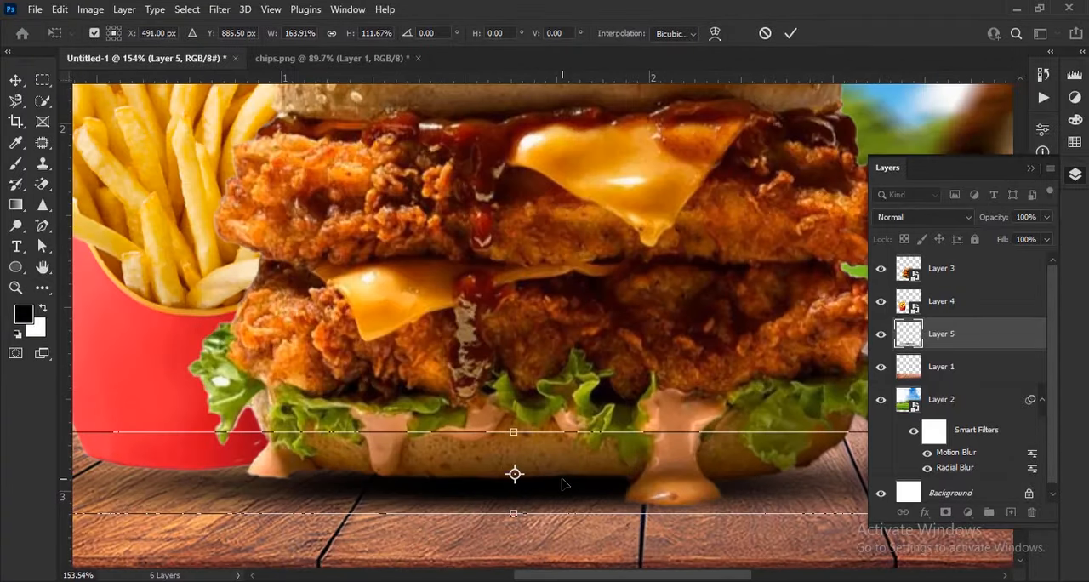
{"action": "key", "text": "shift+Right"}
{"action": "key", "text": "shift+Right"}
{"action": "key", "text": "Right"}
{"action": "key", "text": "Right"}
{"action": "key", "text": "Right"}
{"action": "key", "text": "Right"}
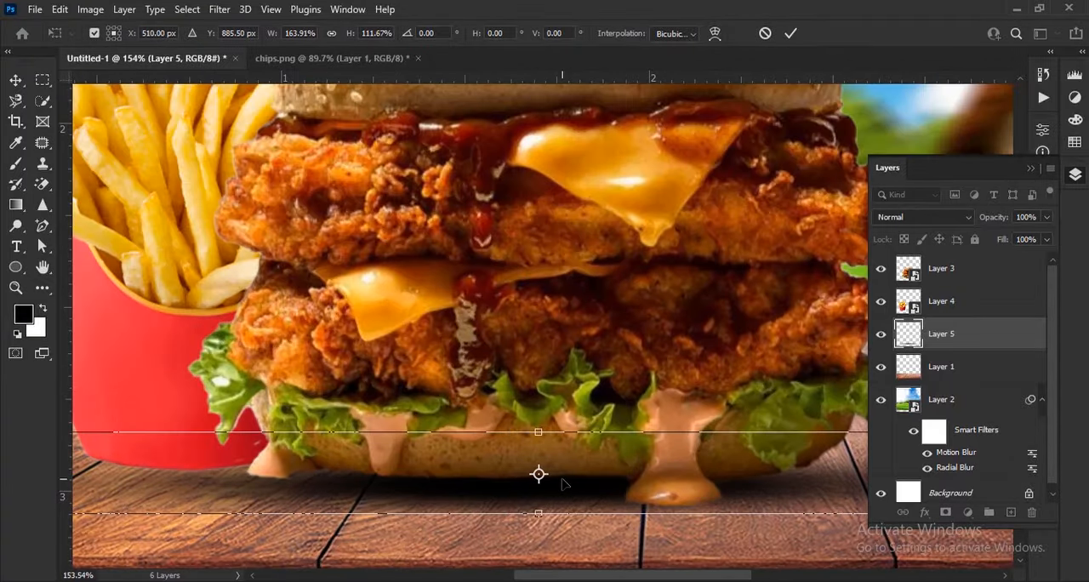
{"action": "key", "text": "Up"}
{"action": "key", "text": "Up"}
{"action": "left_click", "coordinate": [791, 33]}
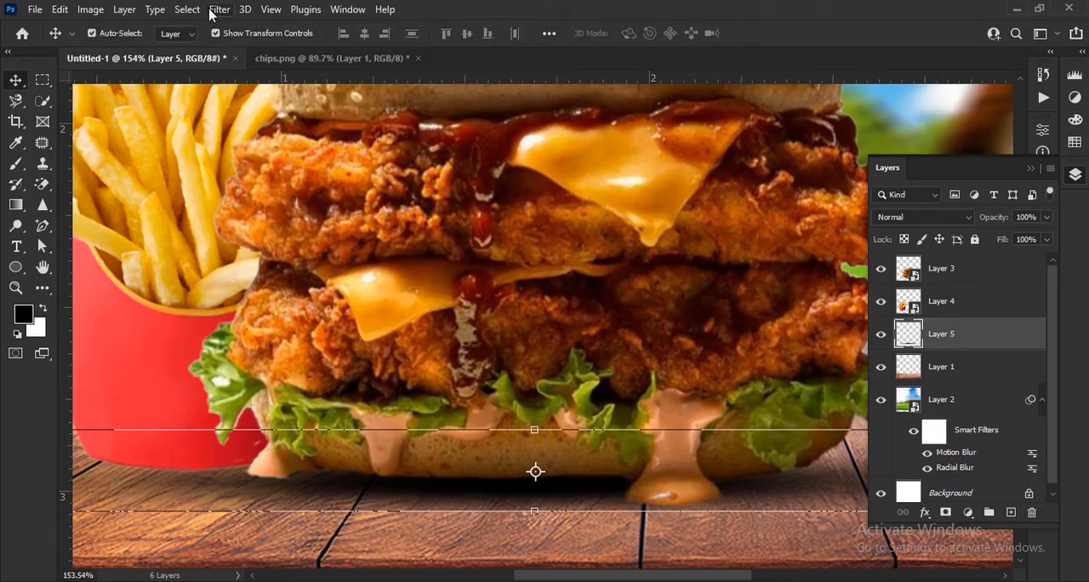
Step: Apply a Box Blur with a 7-pixel radius to the burger shadow and slightly lower its layer opacity
{"action": "left_click", "coordinate": [220, 10]}
{"action": "mouse_move", "coordinate": [406, 229]}
{"action": "left_click", "coordinate": [451, 273]}
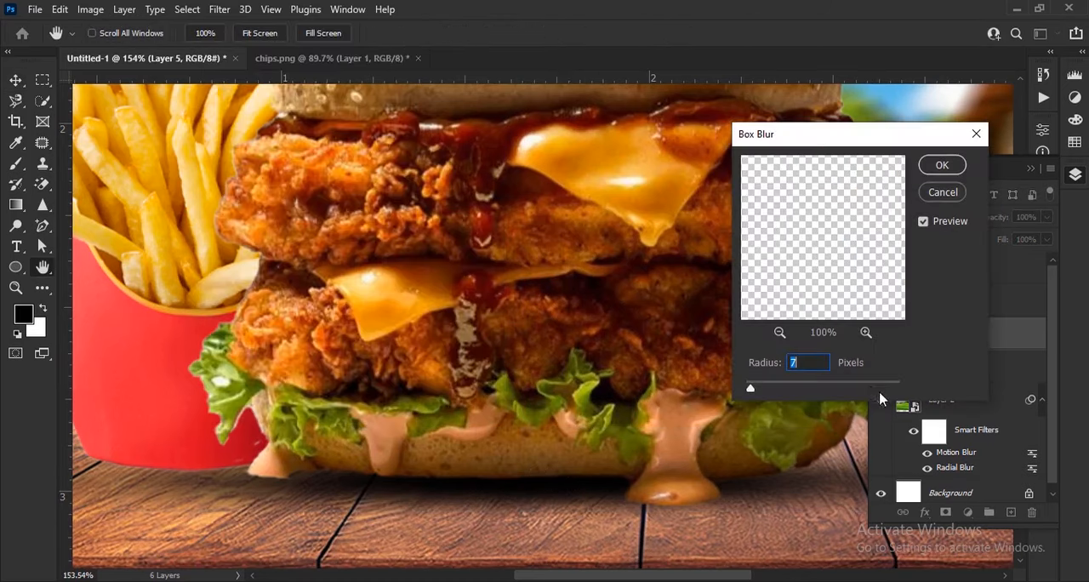
{"action": "left_click", "coordinate": [949, 170]}
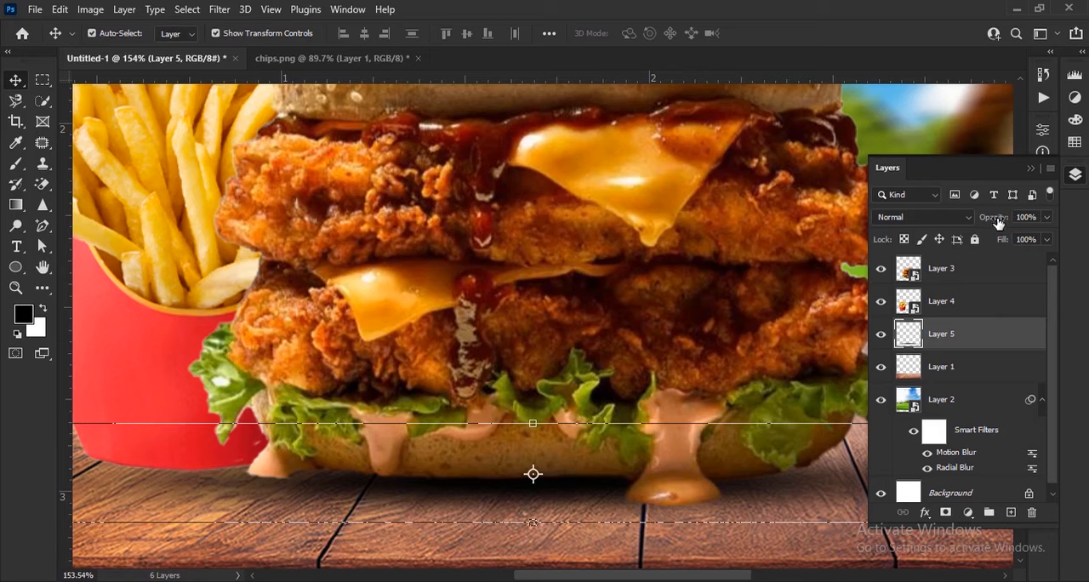
{"action": "mouse_move", "coordinate": [999, 221]}
{"action": "left_mouse_down"}
{"action": "mouse_move", "coordinate": [977, 222]}
{"action": "mouse_move", "coordinate": [993, 223]}
{"action": "left_mouse_up"}
{"action": "scroll", "coordinate": [681, 306], "scroll_direction": "down", "scroll_amount": 4}
{"action": "left_click", "coordinate": [680, 465]}
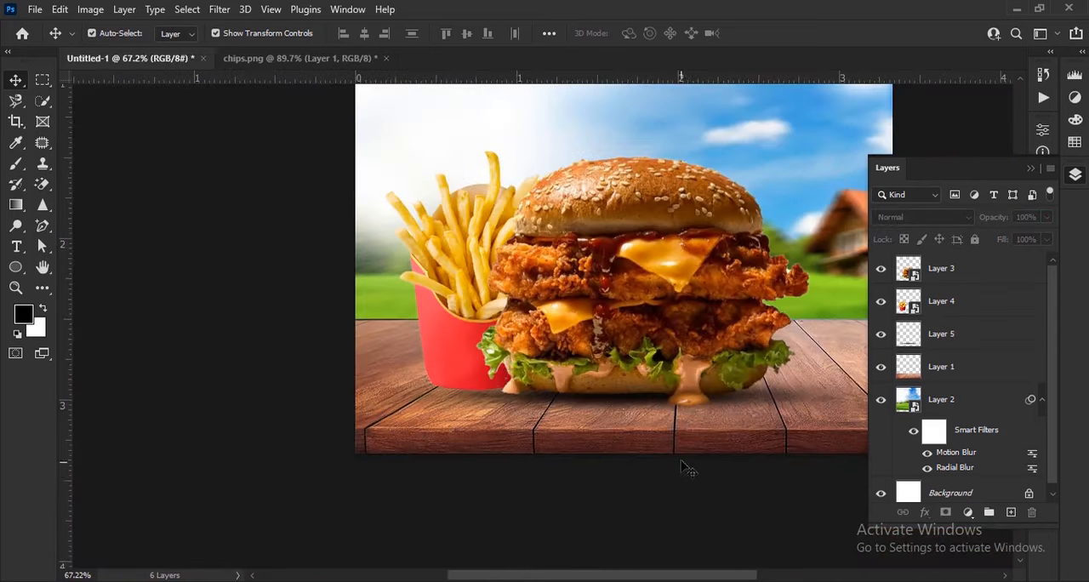
Step: Add a new layer above Layer 5 and stamp a smaller soft black brush dab at the base of the fries box
{"action": "scroll", "coordinate": [679, 481], "scroll_direction": "down", "scroll_amount": 2}
{"action": "scroll", "coordinate": [428, 483], "scroll_direction": "up", "scroll_amount": 2}
{"action": "scroll", "coordinate": [430, 485], "scroll_direction": "up", "scroll_amount": 4}
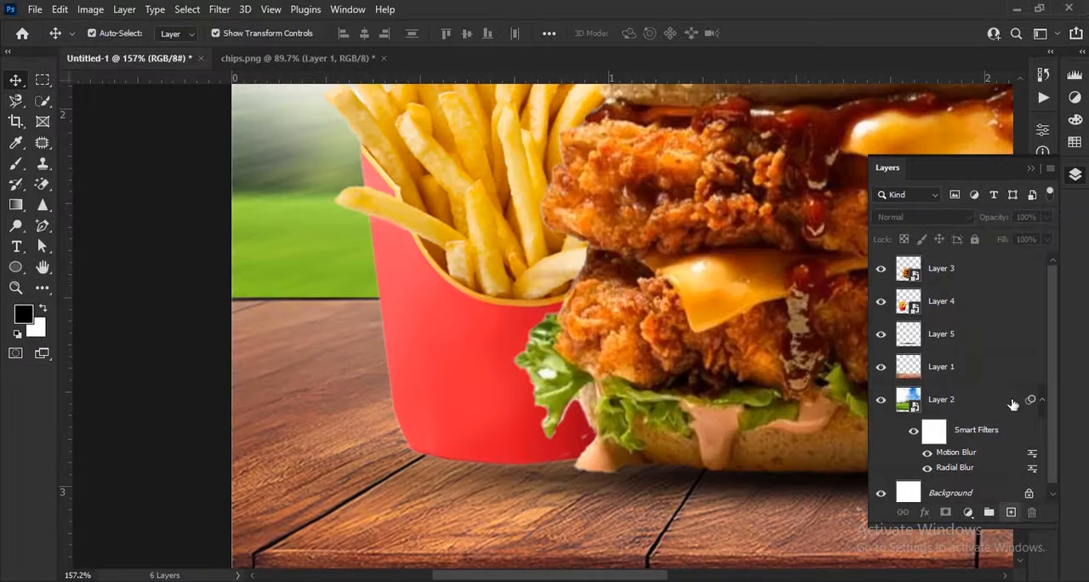
{"action": "key", "text": "ctrl+shift+alt+n"}
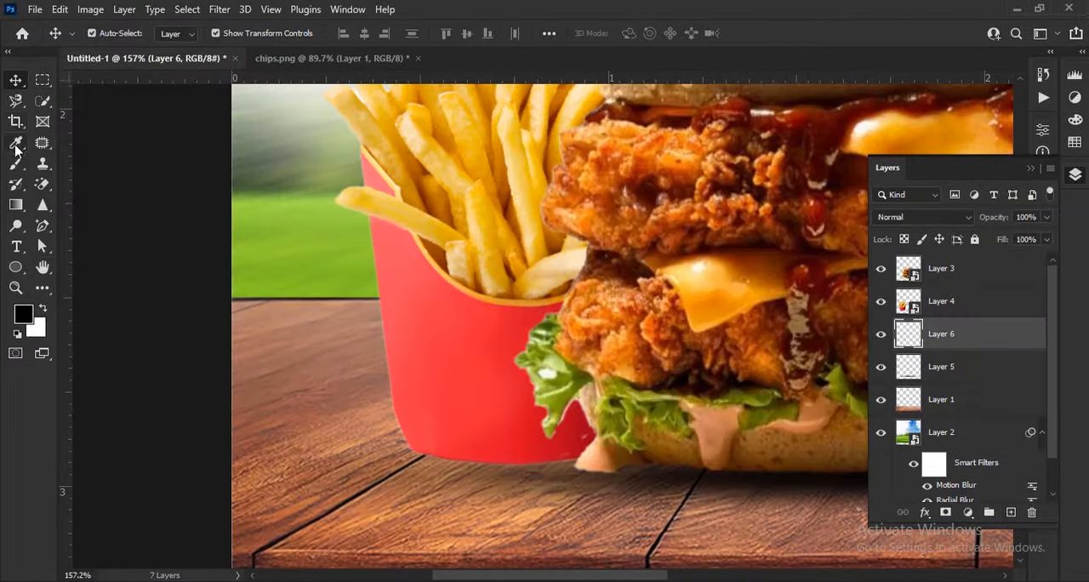
{"action": "left_click", "coordinate": [16, 161]}
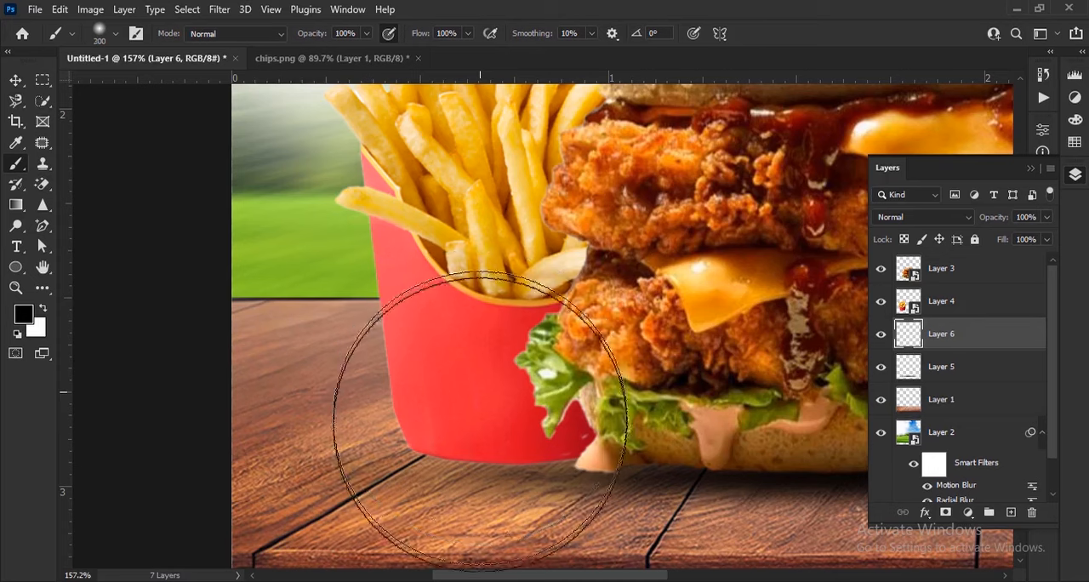
{"action": "key", "text": "bracketleft"}
{"action": "key", "text": "bracketleft"}
{"action": "key", "text": "bracketleft"}
{"action": "left_click", "coordinate": [499, 464]}
{"action": "key", "text": "v"}
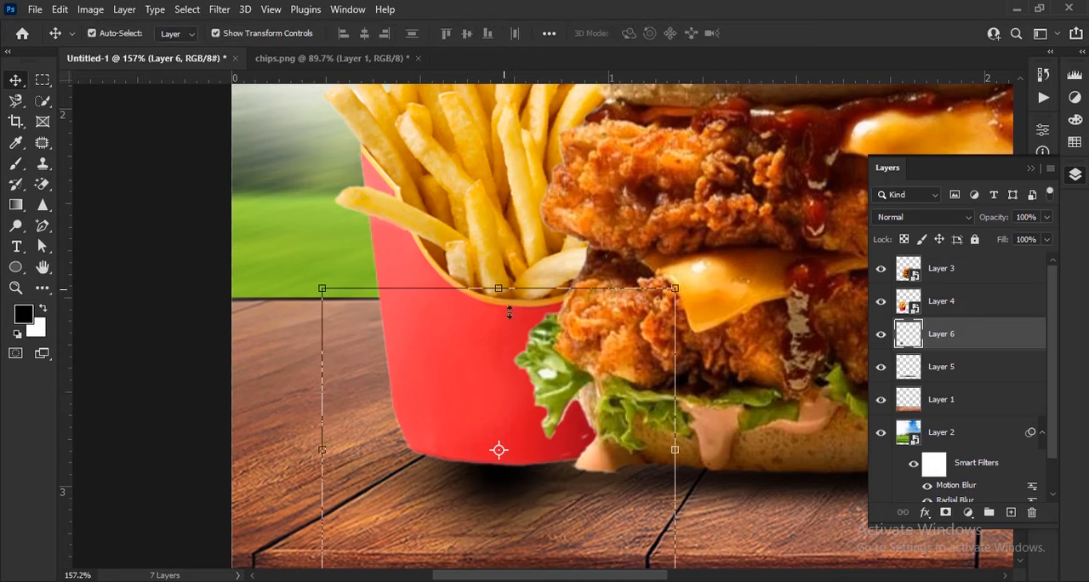
Step: Flatten the new dab to about 15% height, widen it to about 180%, and move it under the fries box
{"action": "left_click_drag", "start_coordinate": [508, 312], "coordinate": [534, 418]}
{"action": "left_click_drag", "start_coordinate": [705, 392], "coordinate": [846, 391]}
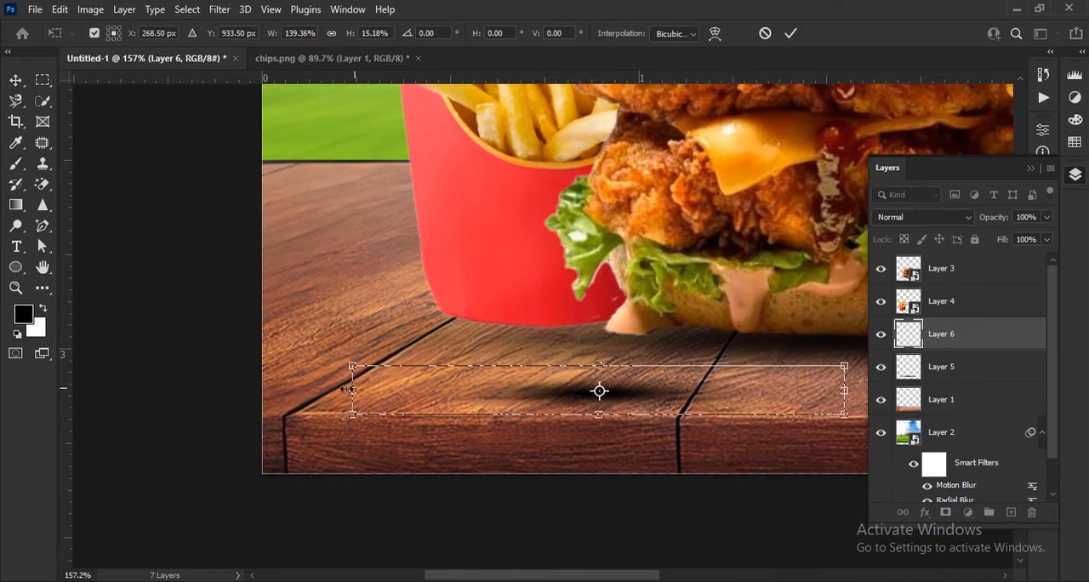
{"action": "left_click_drag", "start_coordinate": [352, 391], "coordinate": [206, 391]}
{"action": "left_click_drag", "start_coordinate": [579, 398], "coordinate": [596, 326]}
{"action": "scroll", "coordinate": [596, 329], "scroll_direction": "up", "scroll_amount": 3}
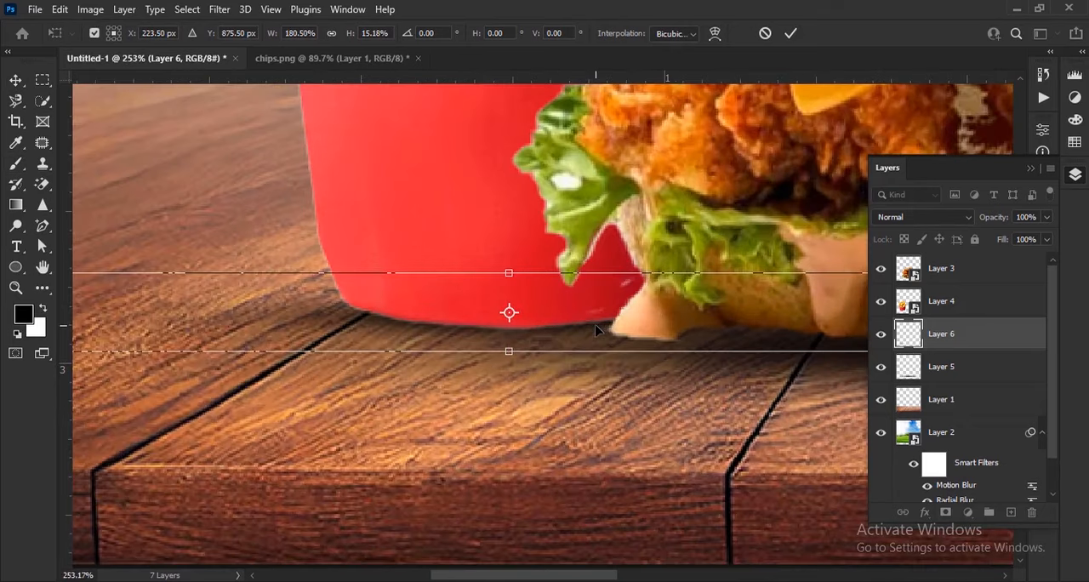
Step: Nudge the fries shadow slightly down and left, apply the transform, and lower its layer opacity to about 86%
{"action": "key", "text": "Down"}
{"action": "key", "text": "Left"}
{"action": "key", "text": "Left"}
{"action": "key", "text": "Down"}
{"action": "left_click", "coordinate": [795, 34]}
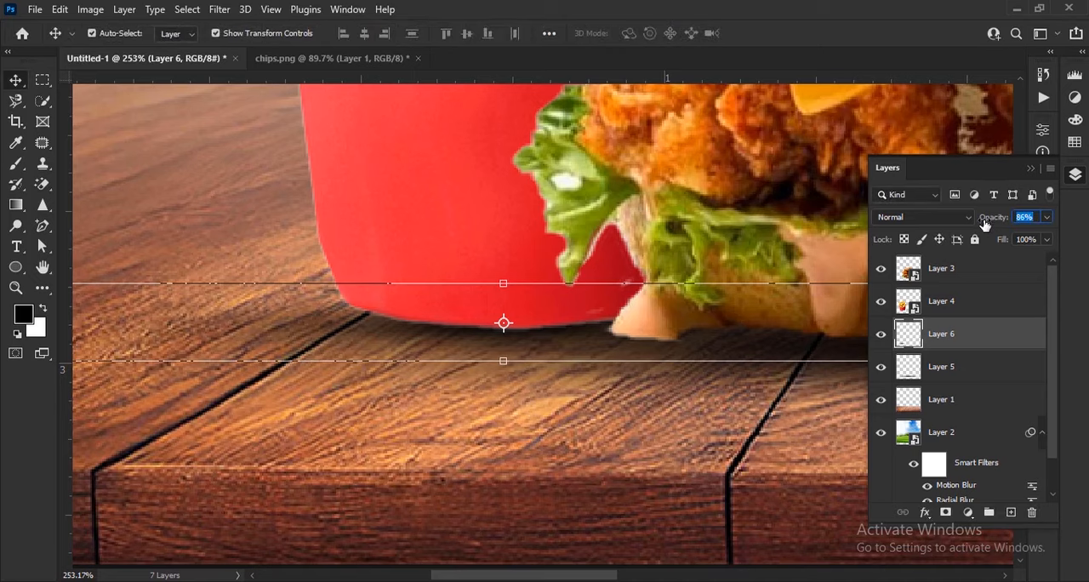
{"action": "scroll", "coordinate": [451, 349], "scroll_direction": "down", "scroll_amount": 9}
{"action": "left_click", "coordinate": [451, 439]}
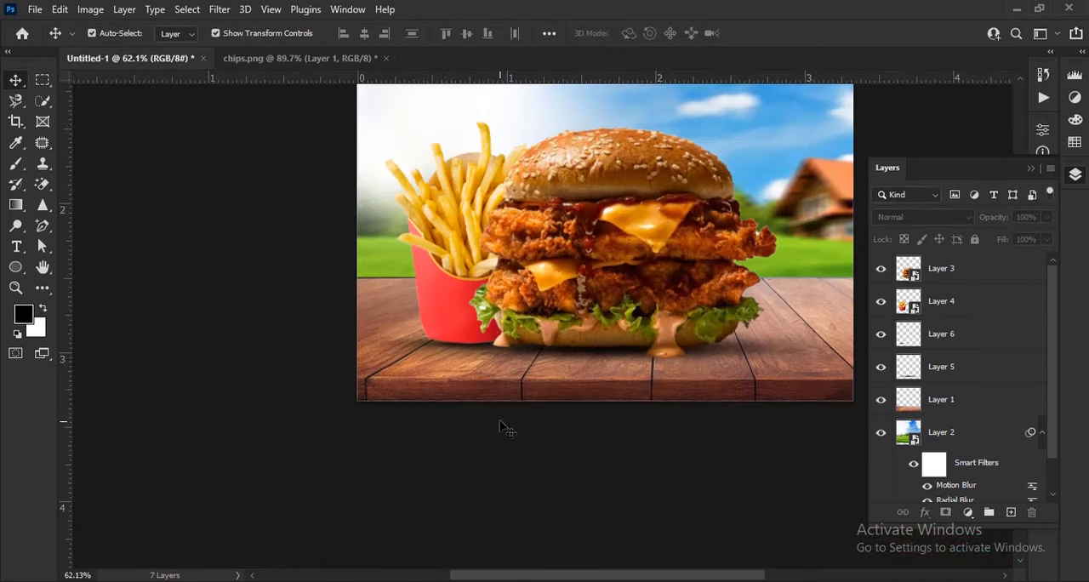
Step: Close chips.png without saving its changes
{"action": "scroll", "coordinate": [502, 427], "scroll_direction": "down", "scroll_amount": 3}
{"action": "scroll", "coordinate": [619, 425], "scroll_direction": "up", "scroll_amount": 2}
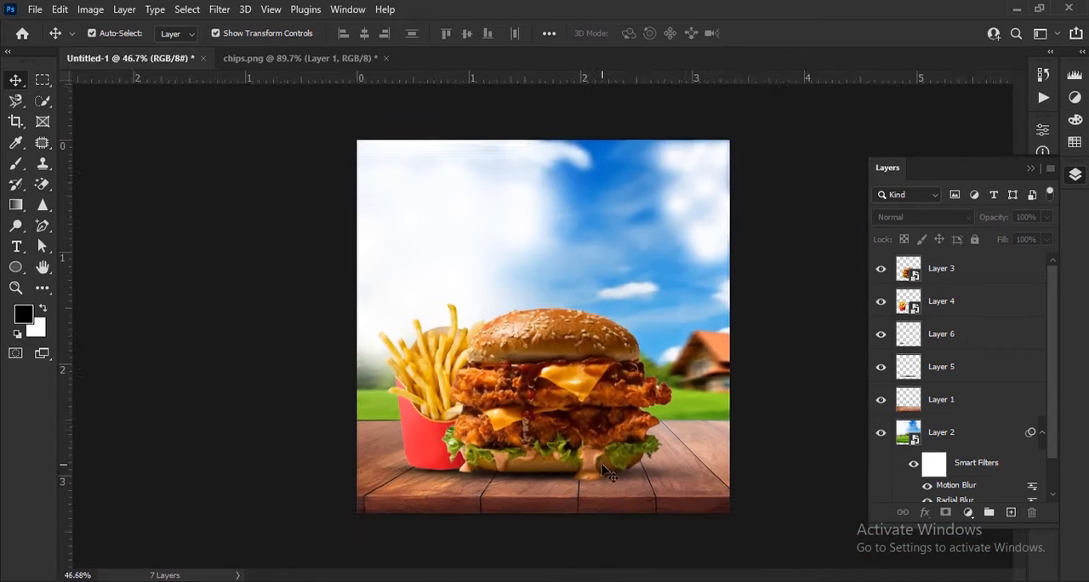
{"action": "scroll", "coordinate": [618, 426], "scroll_direction": "down", "scroll_amount": 2}
{"action": "left_click", "coordinate": [385, 58]}
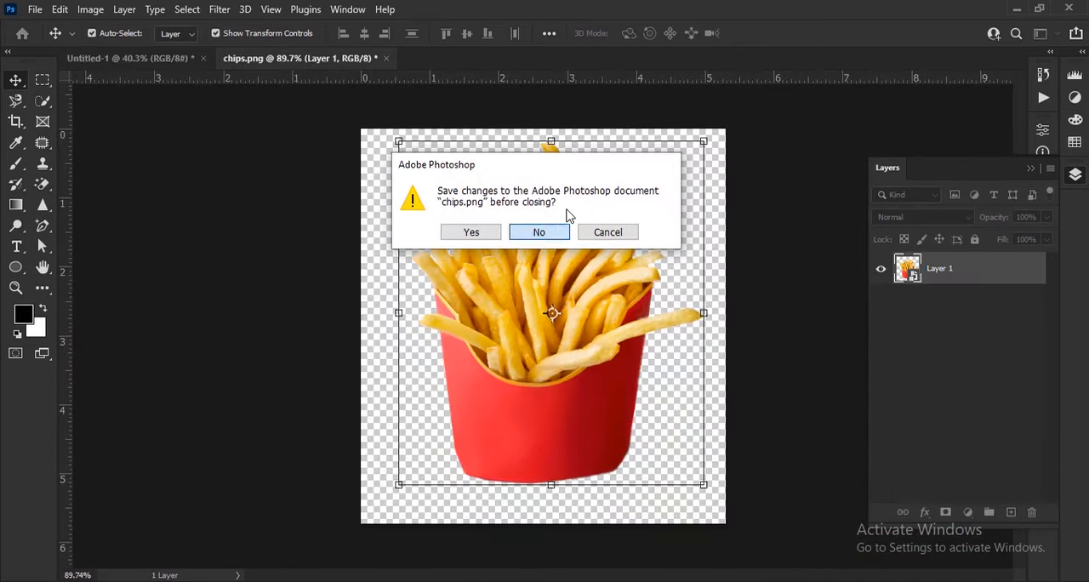
{"action": "left_click", "coordinate": [540, 232]}
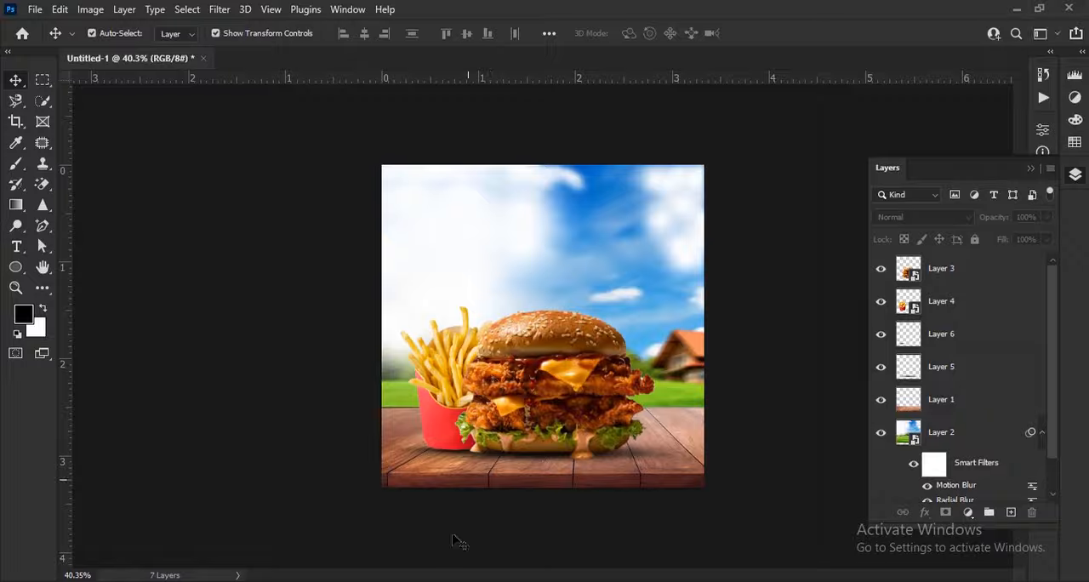
Step: Switch to File Explorer and open the onion rings image and the tomato image as separate documents in Photoshop
{"action": "key", "text": "alt+Tab"}
{"action": "left_click", "coordinate": [611, 210]}
{"action": "left_click", "coordinate": [785, 196], "text": "ctrl"}
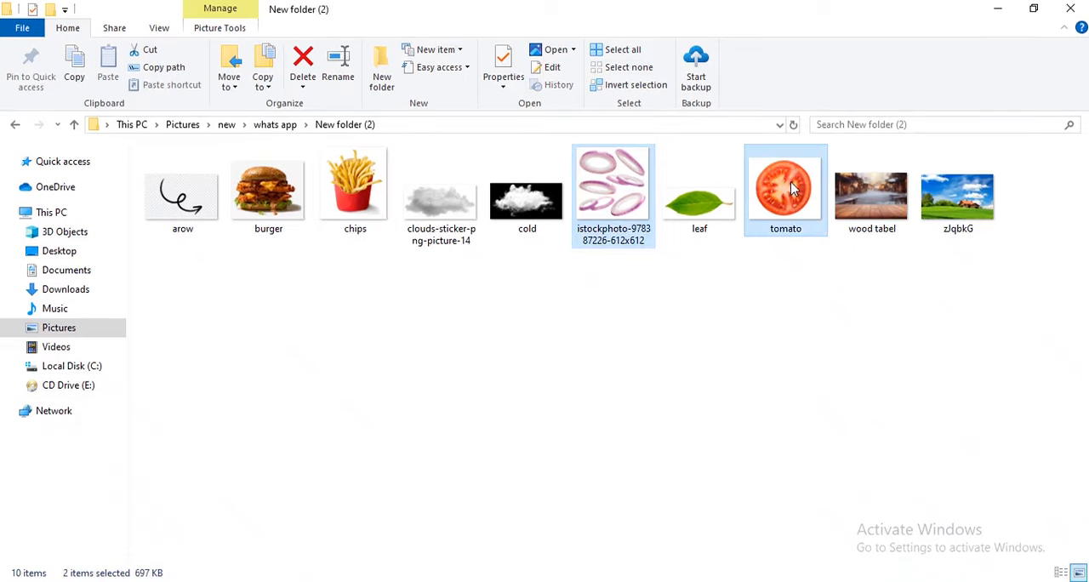
{"action": "left_click_drag", "start_coordinate": [785, 196], "coordinate": [553, 65]}
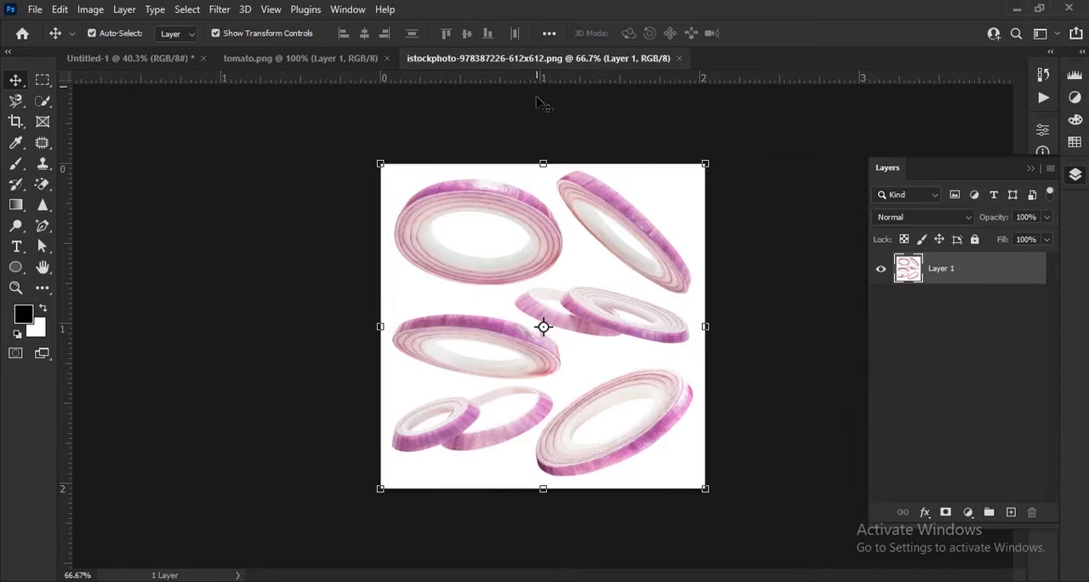
Step: Select the large lower-right onion ring with the Object Selection tool, subtract its hollow centre, and copy it to a new layer
{"action": "right_click", "coordinate": [43, 102]}
{"action": "left_click", "coordinate": [98, 102]}
{"action": "scroll", "coordinate": [656, 463], "scroll_direction": "up", "scroll_amount": 5}
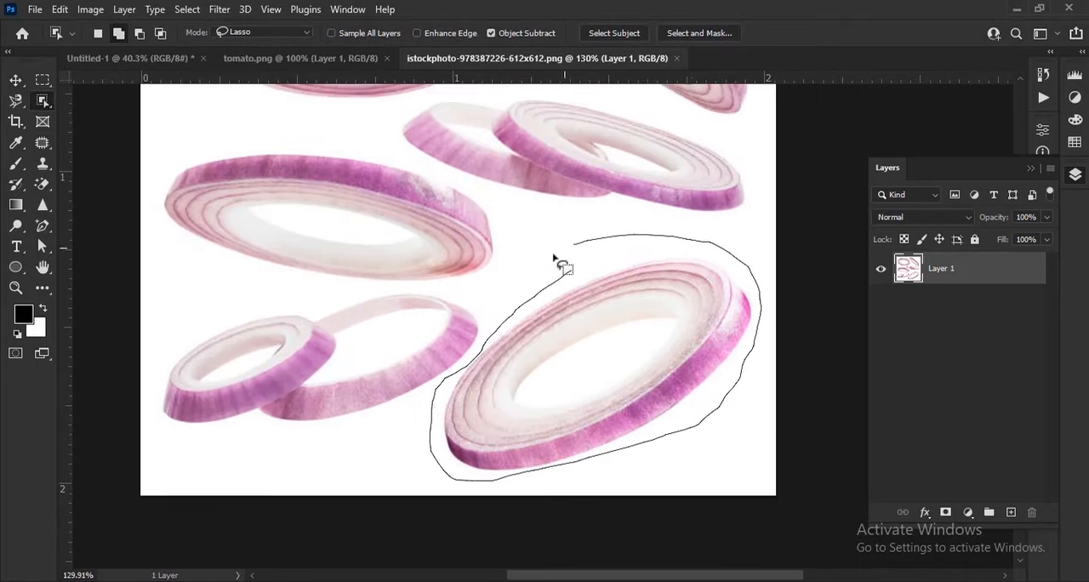
{"action": "scroll", "coordinate": [596, 407], "scroll_direction": "up", "scroll_amount": 2}
{"action": "left_click_drag", "start_coordinate": [498, 373], "coordinate": [570, 328]}
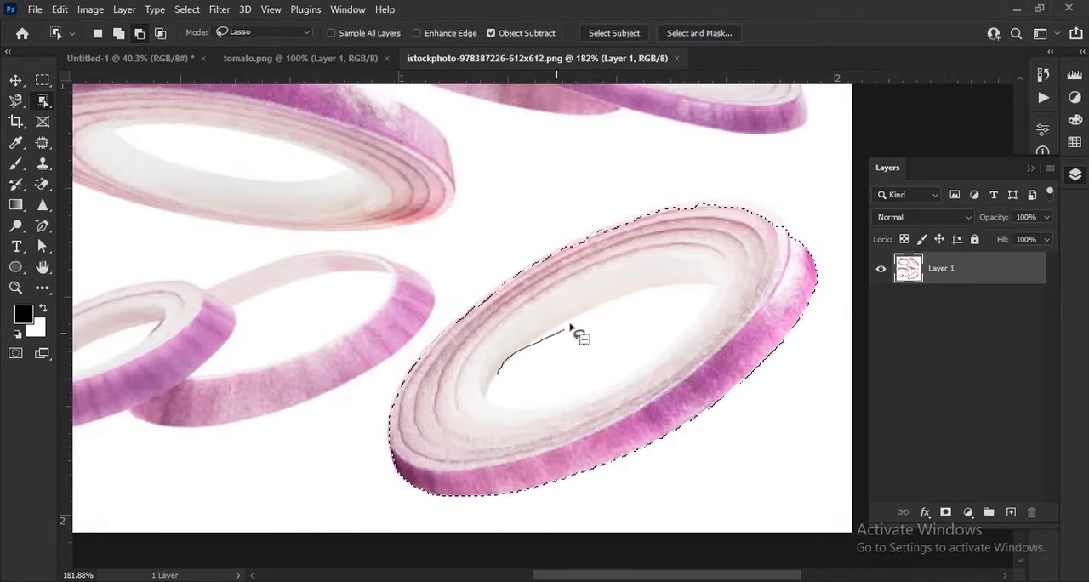
{"action": "left_click_drag", "start_coordinate": [509, 380], "coordinate": [560, 396]}
{"action": "scroll", "coordinate": [560, 396], "scroll_direction": "down", "scroll_amount": 5}
{"action": "key", "text": "ctrl+j"}
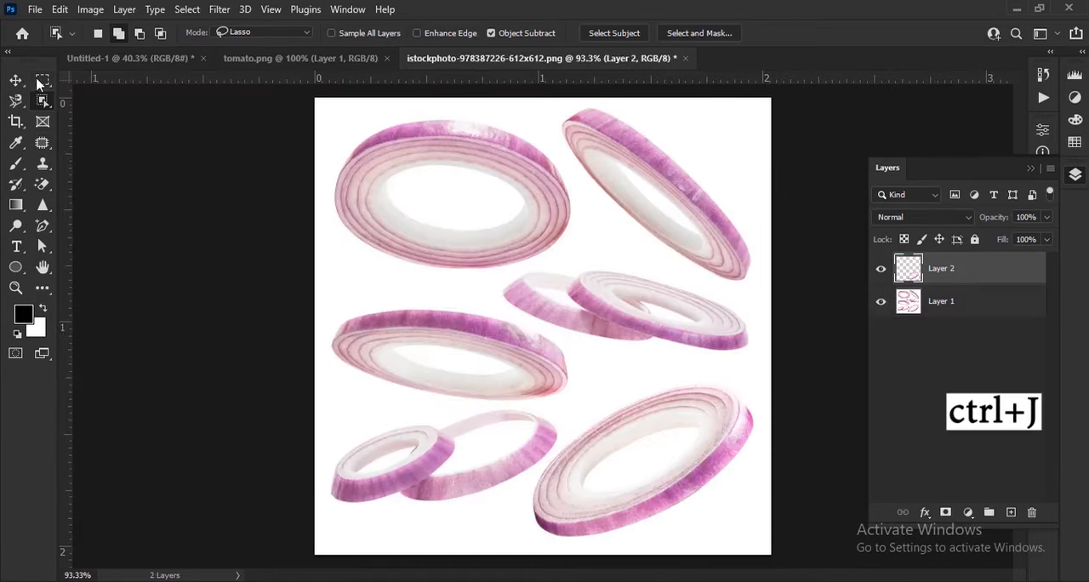
Step: Move the cut-out onion ring into the burger composition, scale it down, and place it in the sky overlapping the canvas's right edge
{"action": "key", "text": "v"}
{"action": "left_click_drag", "start_coordinate": [718, 449], "coordinate": [664, 228]}
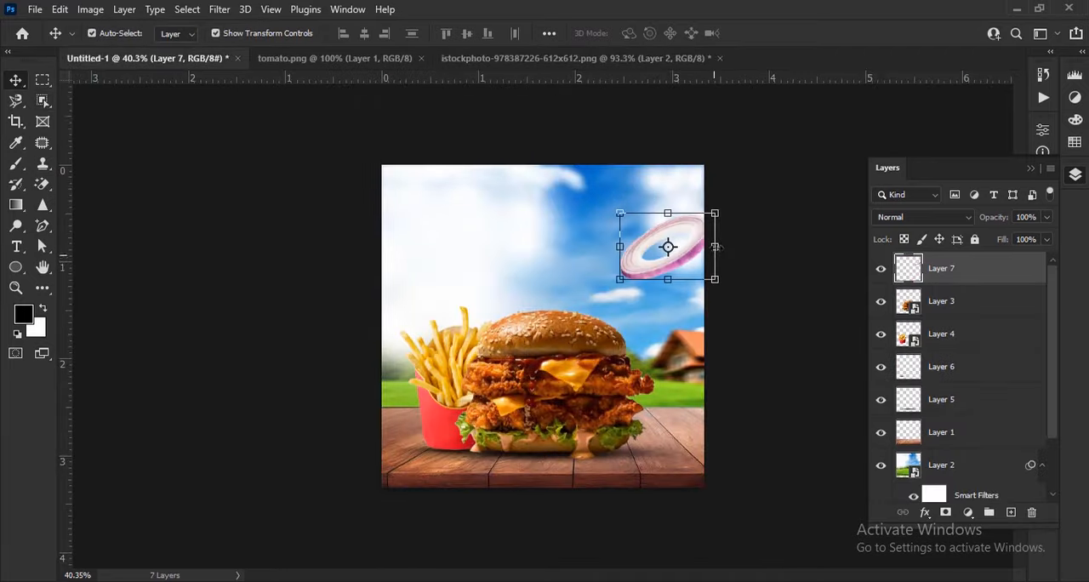
{"action": "scroll", "coordinate": [663, 228], "scroll_direction": "up", "scroll_amount": 5}
{"action": "left_click_drag", "start_coordinate": [491, 292], "coordinate": [579, 292]}
{"action": "left_click_drag", "start_coordinate": [686, 310], "coordinate": [700, 277]}
{"action": "left_click", "coordinate": [790, 33]}
{"action": "left_click", "coordinate": [808, 104]}
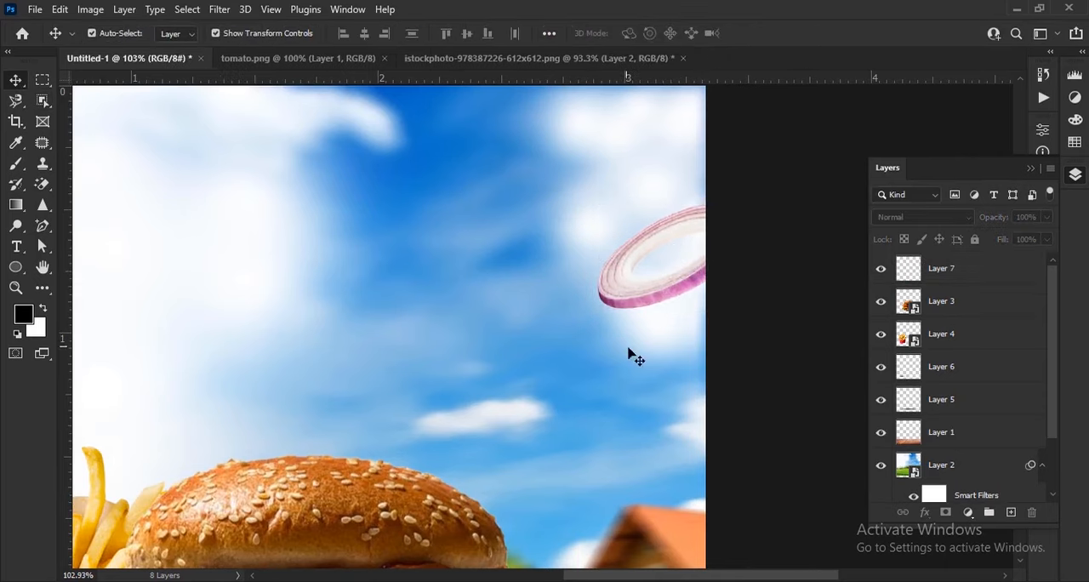
Step: Duplicate the onion ring layer and move the copy onto the tabletop beside the fries box
{"action": "scroll", "coordinate": [628, 345], "scroll_direction": "down", "scroll_amount": 3}
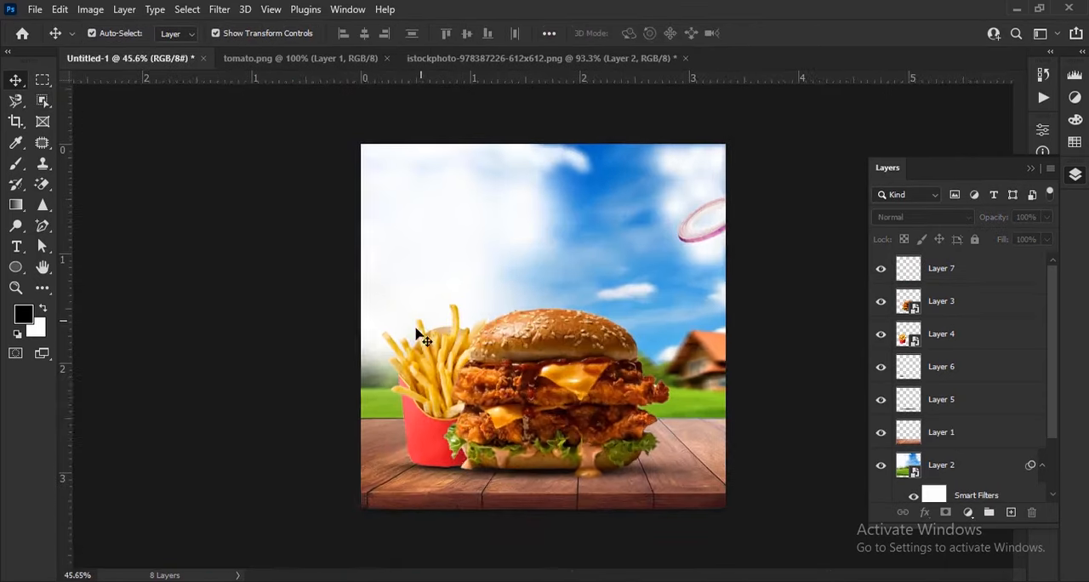
{"action": "scroll", "coordinate": [415, 325], "scroll_direction": "down", "scroll_amount": 1}
{"action": "scroll", "coordinate": [765, 242], "scroll_direction": "up", "scroll_amount": 3}
{"action": "left_click", "coordinate": [748, 217]}
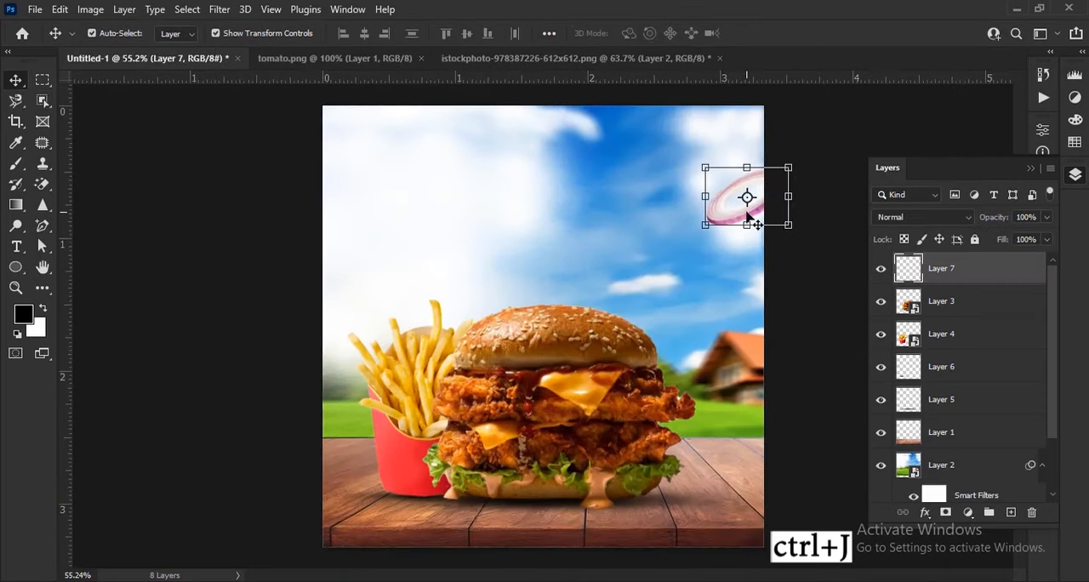
{"action": "key", "text": "ctrl+j"}
{"action": "left_click_drag", "start_coordinate": [732, 223], "coordinate": [365, 486]}
{"action": "scroll", "coordinate": [394, 486], "scroll_direction": "up", "scroll_amount": 3}
Step: Flip the onion copy horizontally, flatten and narrow it, and position it on the tabletop overlapping the canvas's left edge
{"action": "key", "text": "ctrl+t"}
{"action": "right_click", "coordinate": [397, 482]}
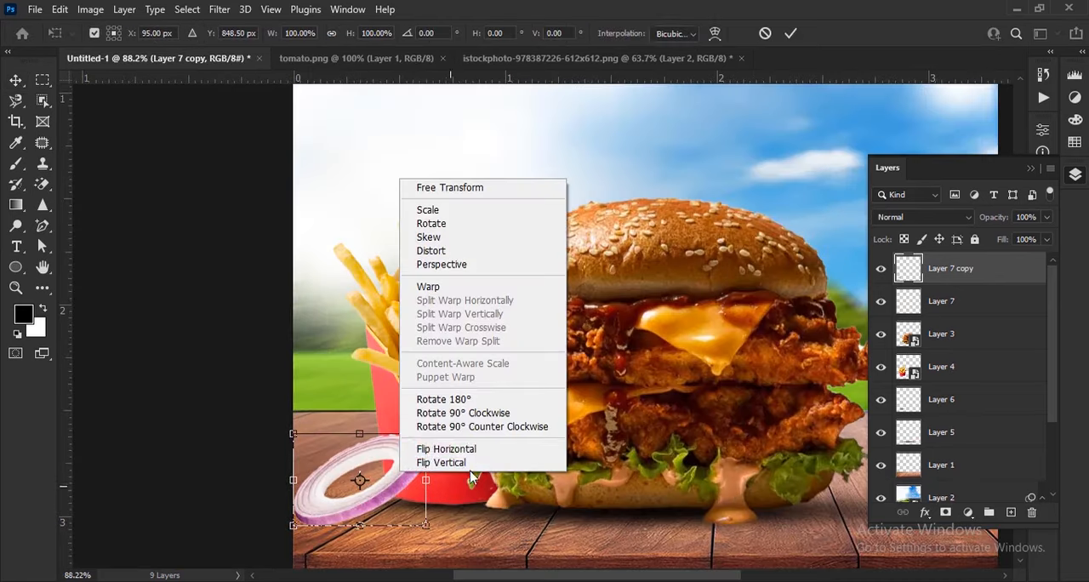
{"action": "left_click", "coordinate": [438, 447]}
{"action": "left_click_drag", "start_coordinate": [281, 416], "coordinate": [260, 464]}
{"action": "left_click_drag", "start_coordinate": [439, 485], "coordinate": [347, 480]}
{"action": "left_click_drag", "start_coordinate": [391, 488], "coordinate": [352, 486]}
{"action": "key", "text": "Return"}
{"action": "key", "text": "ctrl+0"}
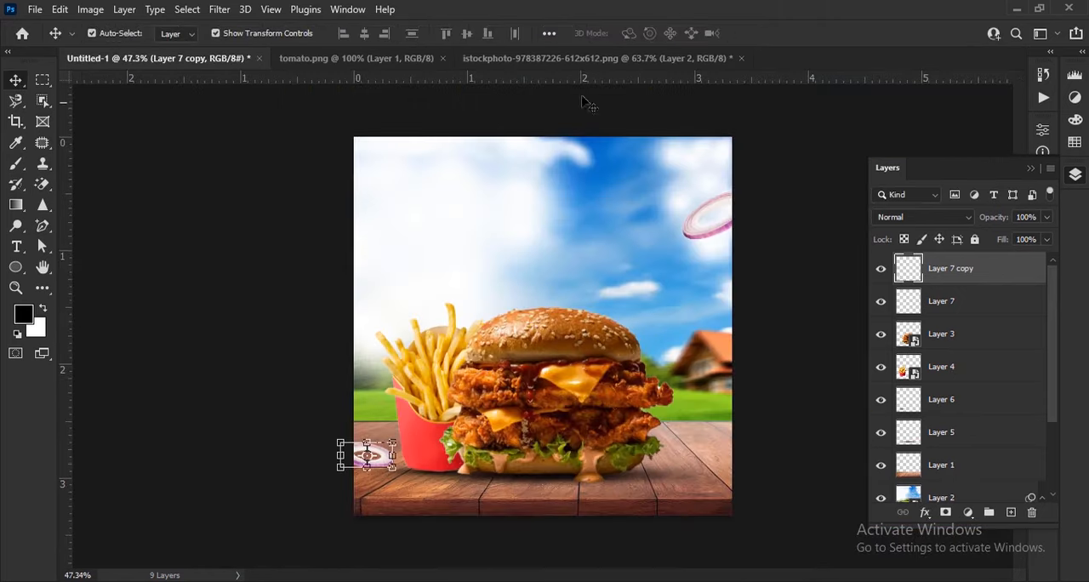
Step: Close the onion rings document without saving its changes and switch to tomato.png
{"action": "left_click", "coordinate": [741, 58]}
{"action": "left_click", "coordinate": [530, 246]}
{"action": "left_click", "coordinate": [368, 60]}
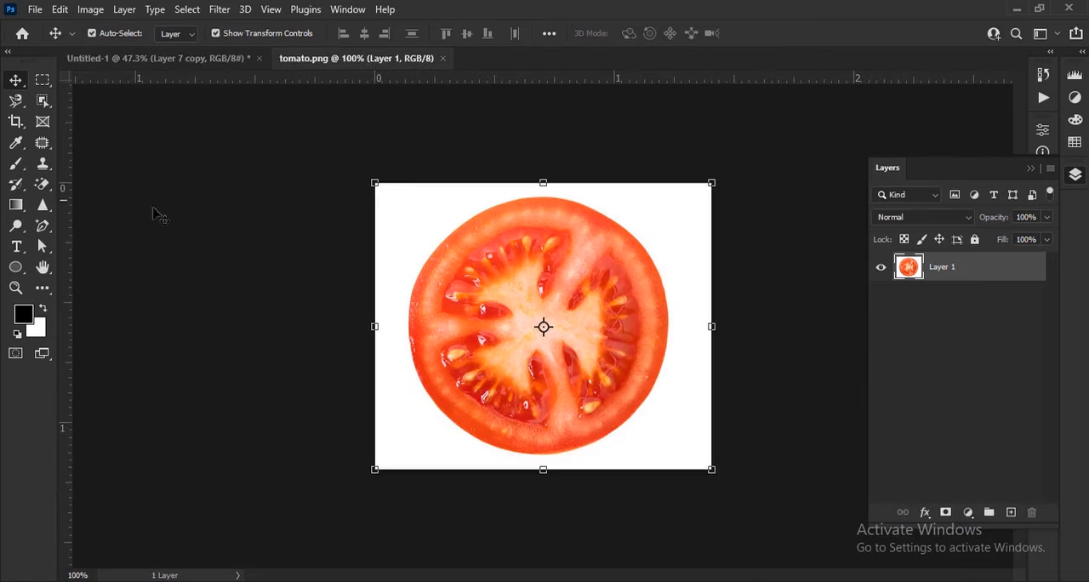
Step: Select the tomato slice with the Object Selection tool and move it into the burger composition
{"action": "key", "text": "w"}
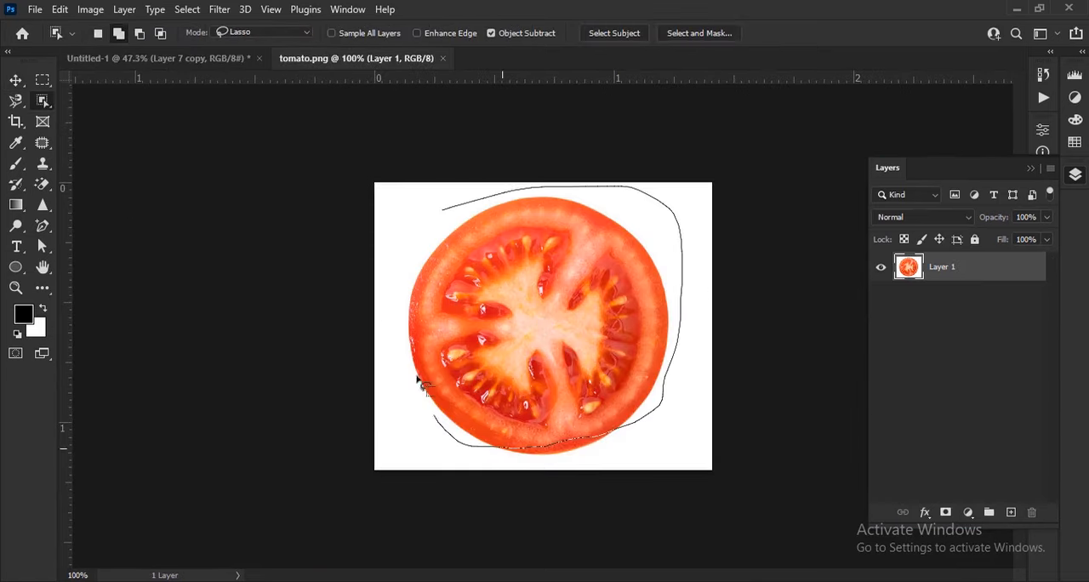
{"action": "key", "text": "v"}
{"action": "left_click_drag", "start_coordinate": [541, 372], "coordinate": [404, 228]}
{"action": "left_click", "coordinate": [787, 37]}
Step: Resize the tomato slice and position it in the sky so the canvas's left edge cuts it in half
{"action": "scroll", "coordinate": [498, 245], "scroll_direction": "up", "scroll_amount": 5}
{"action": "left_click_drag", "start_coordinate": [498, 246], "coordinate": [579, 307]}
{"action": "left_click_drag", "start_coordinate": [418, 273], "coordinate": [376, 286]}
{"action": "left_click", "coordinate": [791, 33]}
{"action": "scroll", "coordinate": [422, 194], "scroll_direction": "down", "scroll_amount": 3}
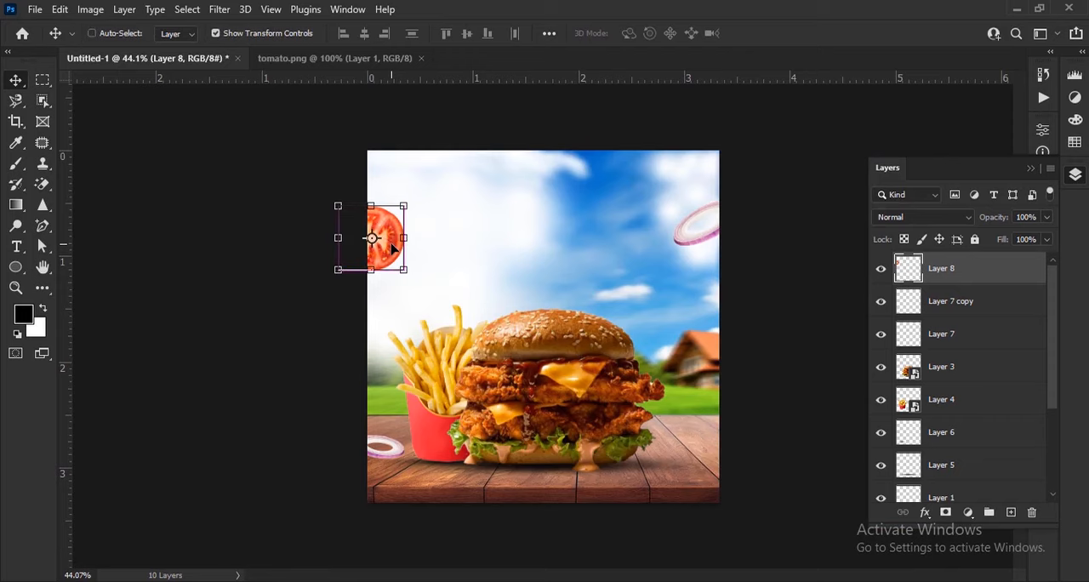
Step: Duplicate the tomato slice, shrink the copy, and place it at the tabletop's back edge, cut off by the canvas's right edge
{"action": "left_click_drag", "start_coordinate": [393, 248], "coordinate": [722, 431], "text": "alt"}
{"action": "scroll", "coordinate": [748, 426], "scroll_direction": "up", "scroll_amount": 5}
{"action": "scroll", "coordinate": [722, 429], "scroll_direction": "up", "scroll_amount": 4}
{"action": "left_click_drag", "start_coordinate": [570, 453], "coordinate": [590, 400]}
{"action": "left_click_drag", "start_coordinate": [682, 358], "coordinate": [612, 367]}
{"action": "left_click", "coordinate": [790, 33]}
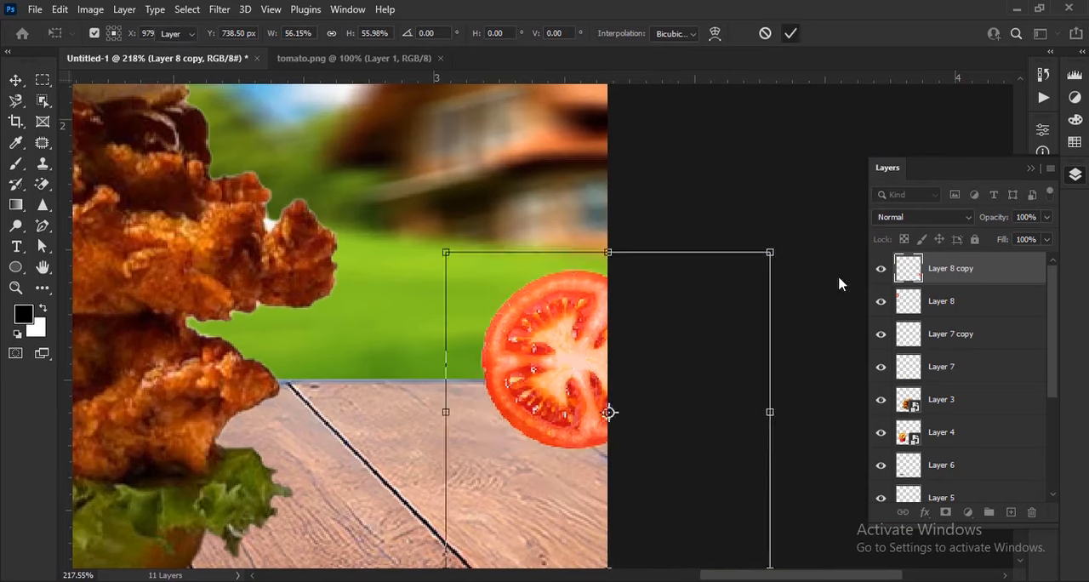
{"action": "left_click", "coordinate": [837, 279]}
Step: Apply a Motion Blur with an 11° angle and 12-pixel distance to the onion ring in the sky
{"action": "scroll", "coordinate": [604, 352], "scroll_direction": "down", "scroll_amount": 5}
{"action": "scroll", "coordinate": [607, 356], "scroll_direction": "down", "scroll_amount": 5}
{"action": "scroll", "coordinate": [757, 217], "scroll_direction": "up", "scroll_amount": 4}
{"action": "left_click", "coordinate": [754, 211]}
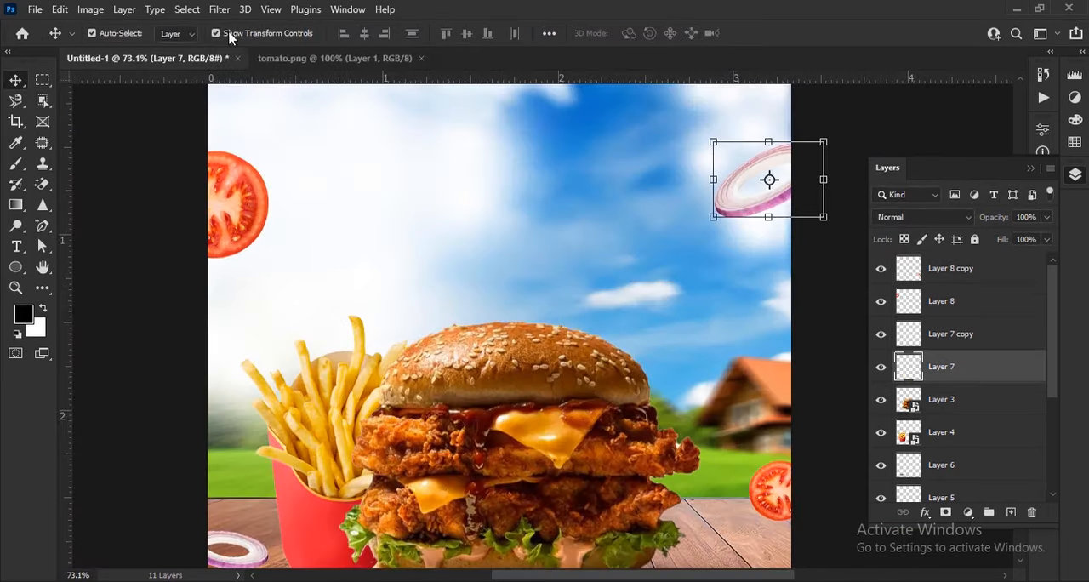
{"action": "left_click_drag", "start_coordinate": [586, 241], "coordinate": [463, 248]}
{"action": "left_click", "coordinate": [219, 9]}
{"action": "mouse_move", "coordinate": [437, 229]}
{"action": "left_click", "coordinate": [451, 321]}
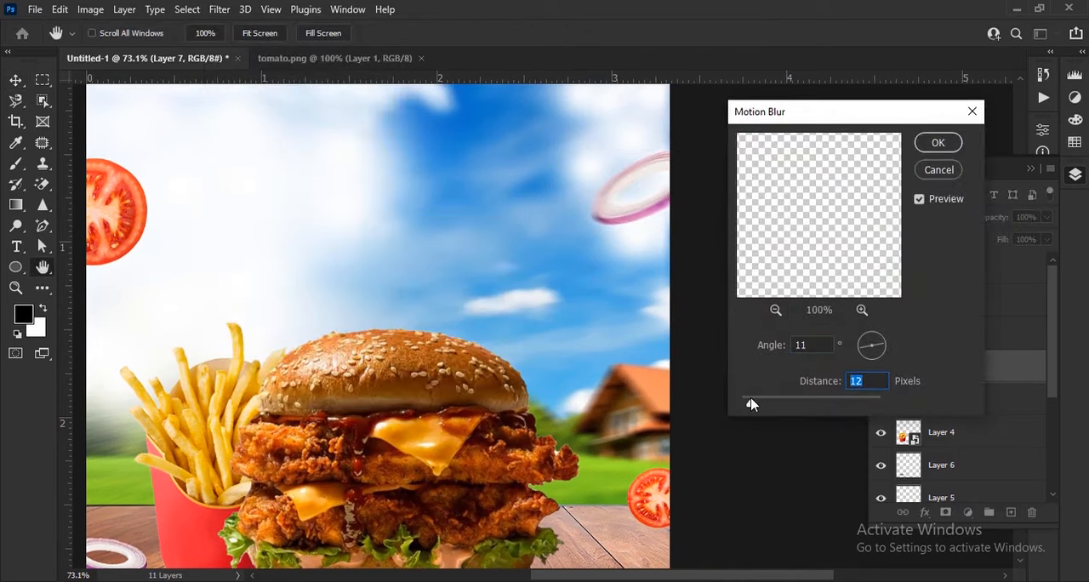
{"action": "left_click", "coordinate": [940, 143]}
Step: Apply a Motion Blur with an 11° angle and 12-pixel distance to the tomato slice in the sky
{"action": "left_click_drag", "start_coordinate": [287, 252], "coordinate": [465, 252]}
{"action": "left_click", "coordinate": [255, 231]}
{"action": "left_click", "coordinate": [220, 9]}
{"action": "mouse_move", "coordinate": [266, 230]}
{"action": "left_click", "coordinate": [464, 320]}
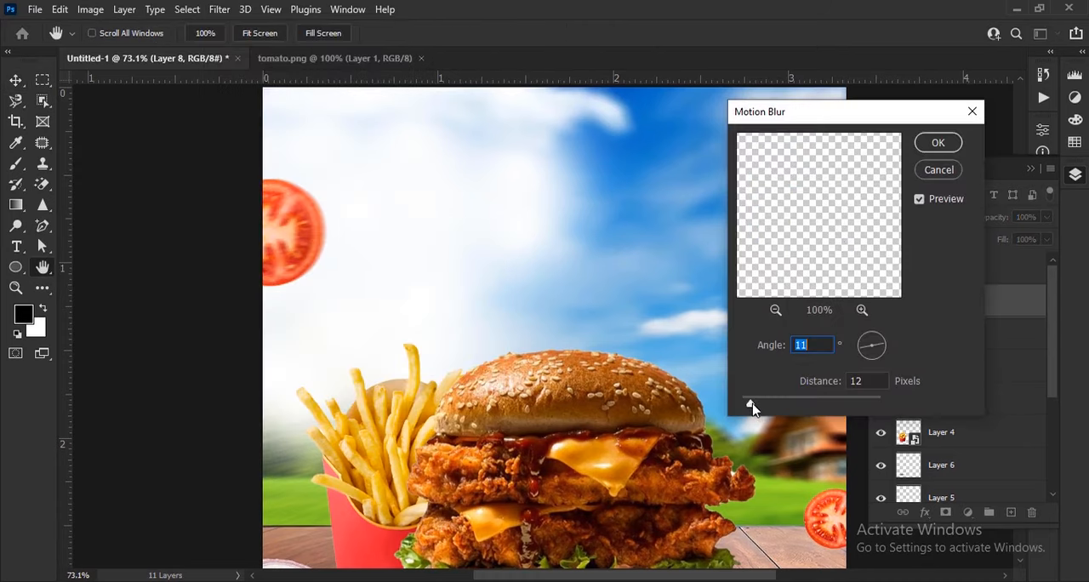
{"action": "left_click", "coordinate": [944, 144]}
Step: Apply a Motion Blur with an 11° angle and 5-pixel distance to the small tomato slice beside the burger
{"action": "left_click_drag", "start_coordinate": [457, 388], "coordinate": [303, 201]}
{"action": "left_click", "coordinate": [683, 335]}
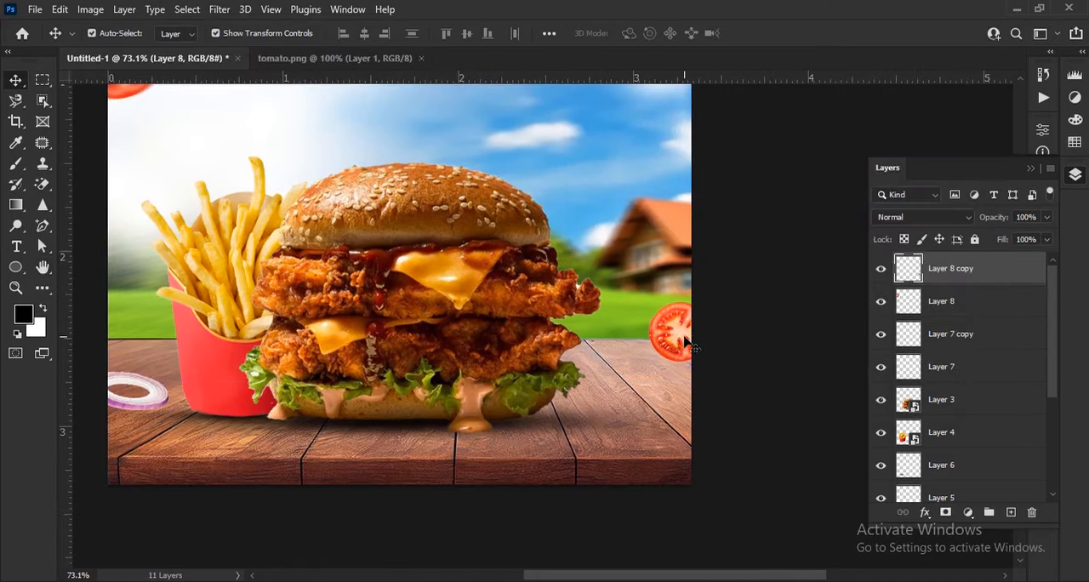
{"action": "left_click", "coordinate": [222, 11]}
{"action": "mouse_move", "coordinate": [272, 230]}
{"action": "left_click", "coordinate": [453, 319]}
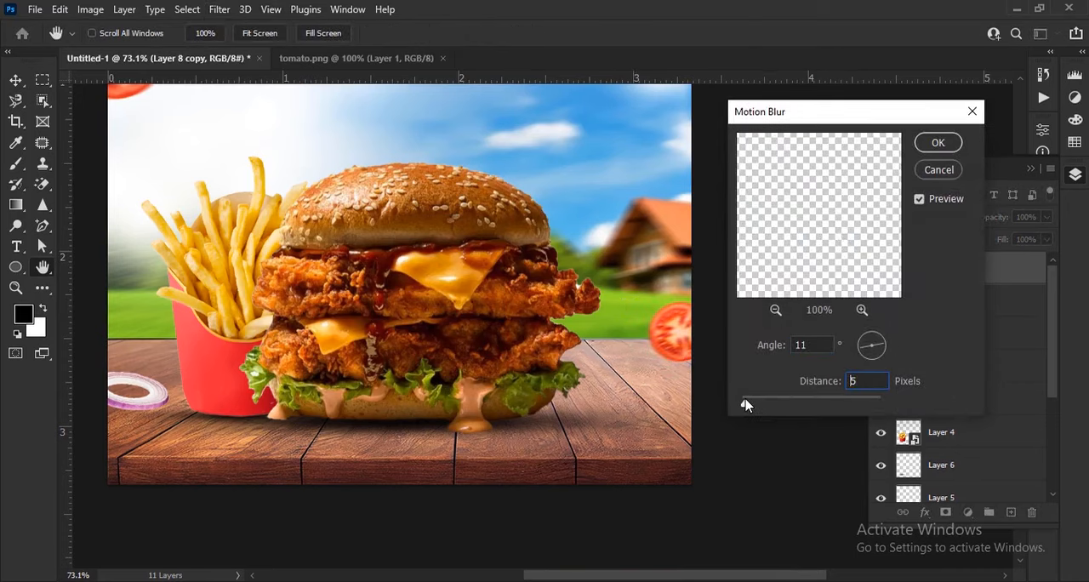
{"action": "left_click", "coordinate": [946, 144]}
Step: Apply a Motion Blur with an 11° angle and 6-pixel distance to the onion ring on the tabletop
{"action": "left_click_drag", "start_coordinate": [372, 367], "coordinate": [590, 364]}
{"action": "left_click", "coordinate": [362, 395]}
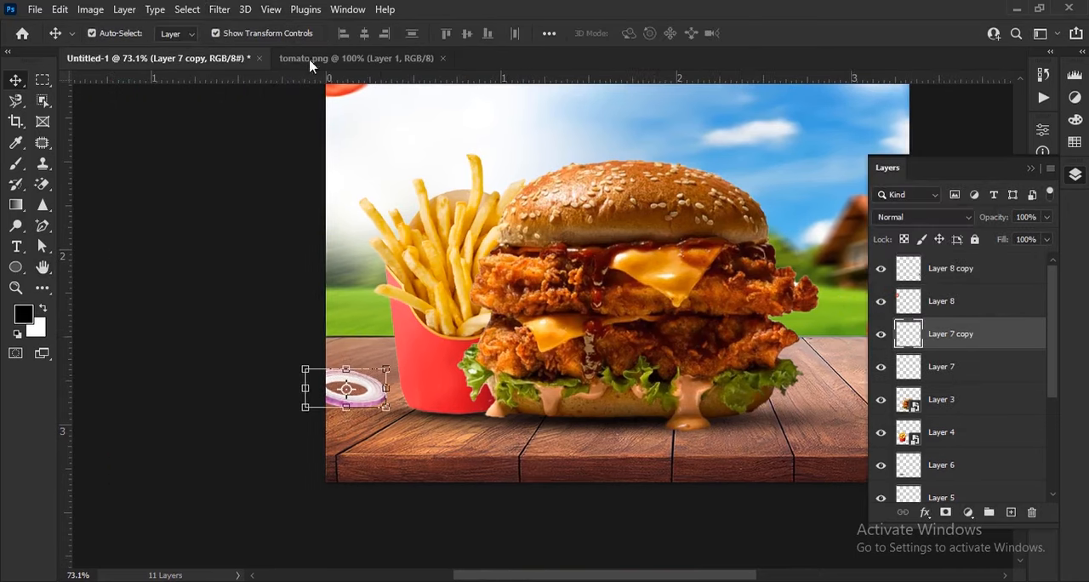
{"action": "left_click", "coordinate": [219, 9]}
{"action": "mouse_move", "coordinate": [314, 231]}
{"action": "left_click", "coordinate": [477, 322]}
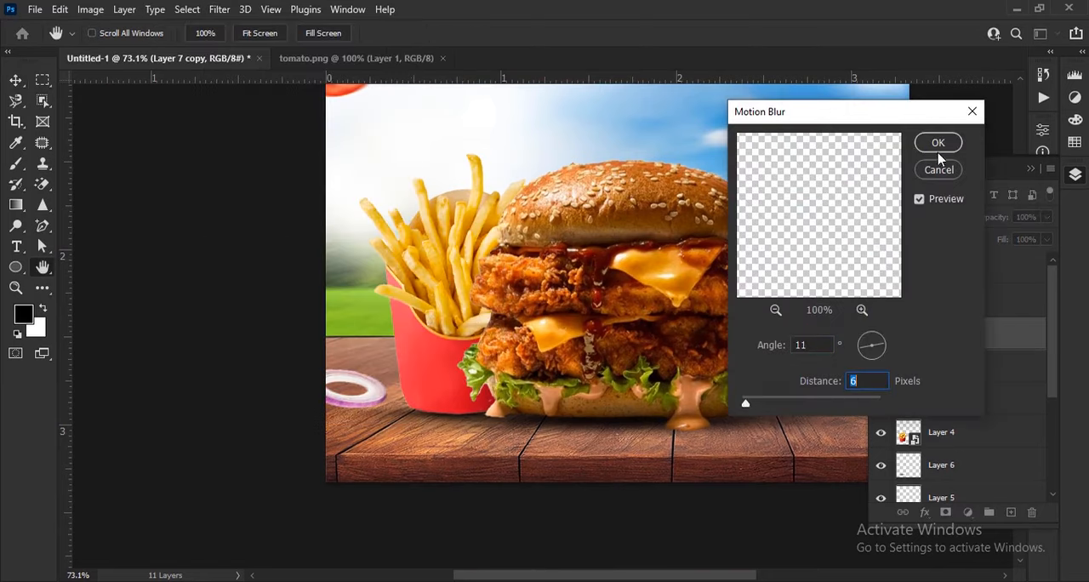
{"action": "left_click", "coordinate": [938, 143]}
Step: Paint a soft black shadow under the tabletop onion ring on a new layer below Layer 7 copy, and set that layer's opacity to 78%
{"action": "scroll", "coordinate": [392, 427], "scroll_direction": "up", "scroll_amount": 3}
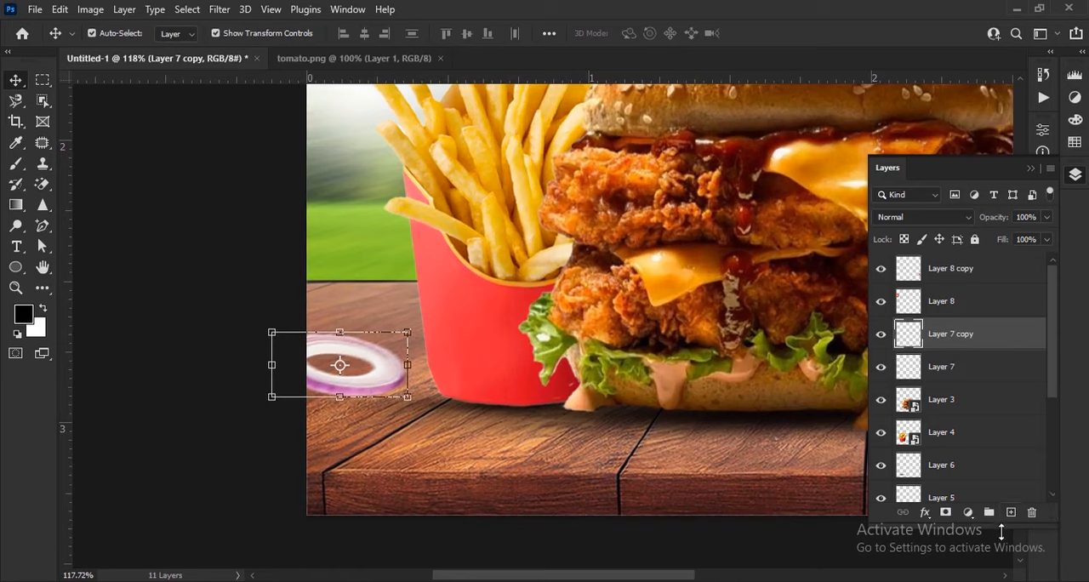
{"action": "left_click", "coordinate": [1011, 512]}
{"action": "left_click_drag", "start_coordinate": [960, 346], "coordinate": [944, 392]}
{"action": "left_click", "coordinate": [16, 164]}
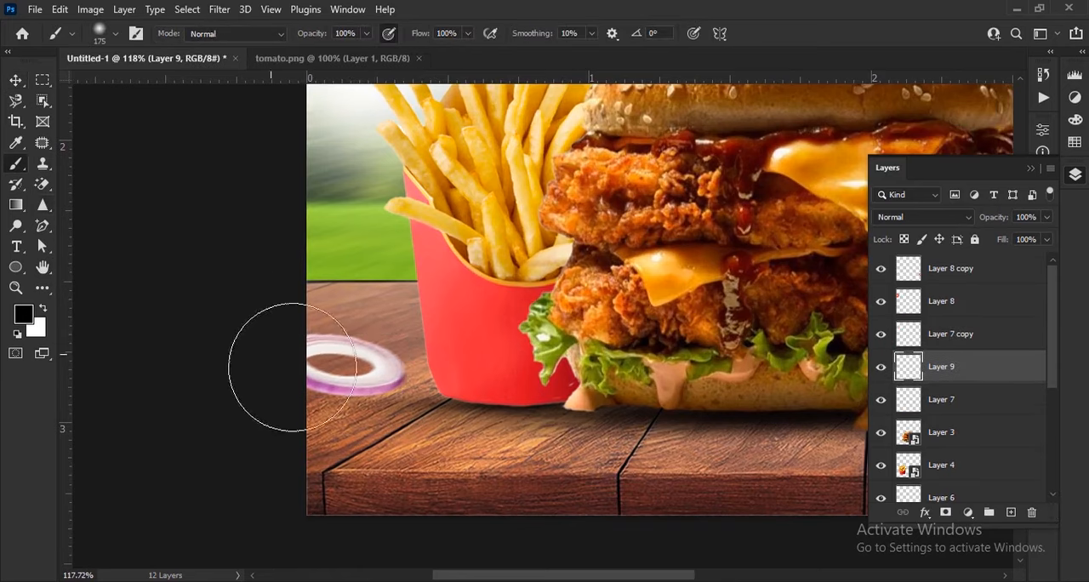
{"action": "scroll", "coordinate": [377, 417], "scroll_direction": "up", "scroll_amount": 2}
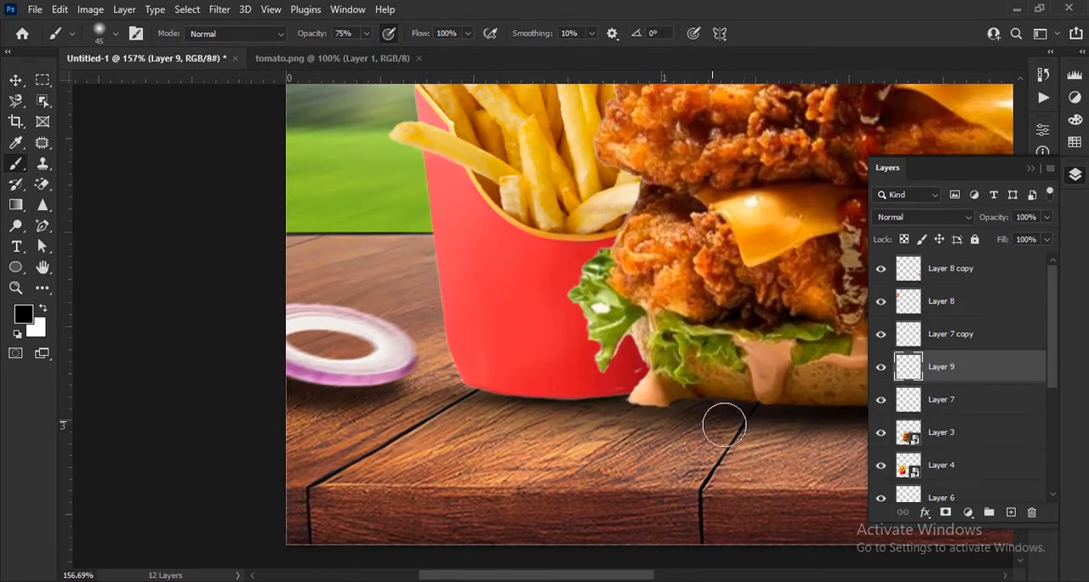
{"action": "left_click_drag", "start_coordinate": [997, 220], "coordinate": [982, 230]}
Step: Brush a soft black shadow beneath the small tomato slice on a new layer below Layer 8 copy, and reduce that layer's opacity to 62%
{"action": "left_click_drag", "start_coordinate": [654, 380], "coordinate": [333, 426]}
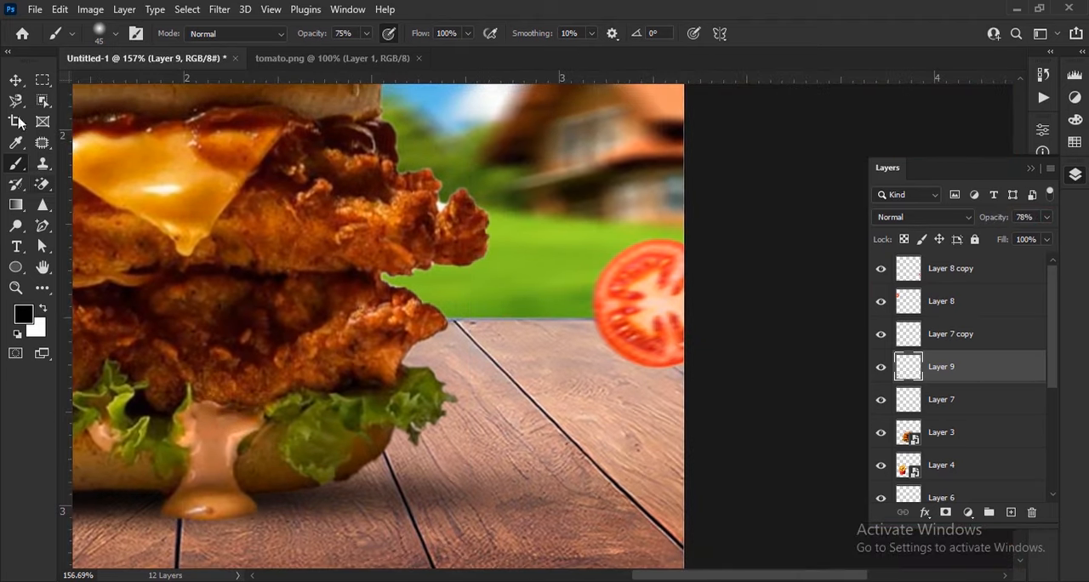
{"action": "left_click", "coordinate": [15, 80]}
{"action": "left_click", "coordinate": [644, 302]}
{"action": "left_click", "coordinate": [1011, 512]}
{"action": "left_click_drag", "start_coordinate": [967, 318], "coordinate": [967, 319]}
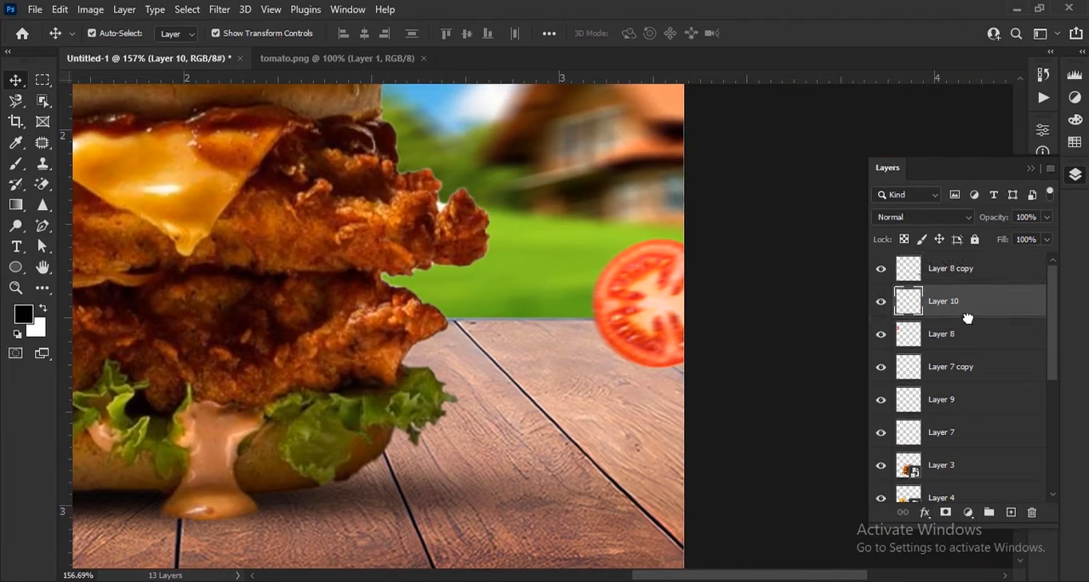
{"action": "key", "text": "b"}
{"action": "left_click_drag", "start_coordinate": [688, 377], "coordinate": [579, 353]}
{"action": "left_click_drag", "start_coordinate": [1005, 216], "coordinate": [980, 220]}
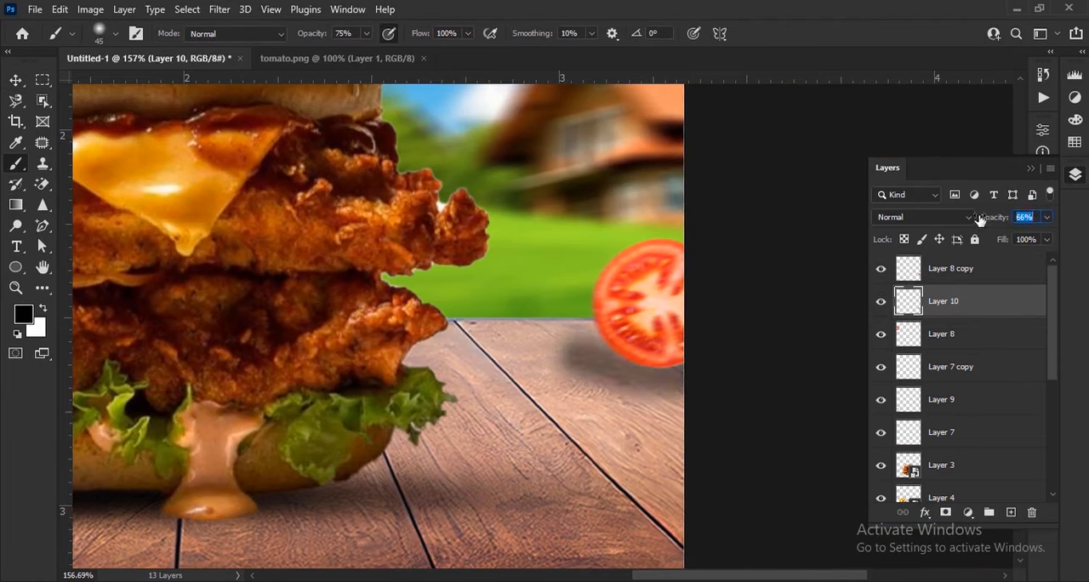
Step: Erase the small tomato shadow's spill near the tabletop's back edge with a Soft Round Pressure Size eraser, 100 px at 58% opacity
{"action": "key", "text": "ctrl+0"}
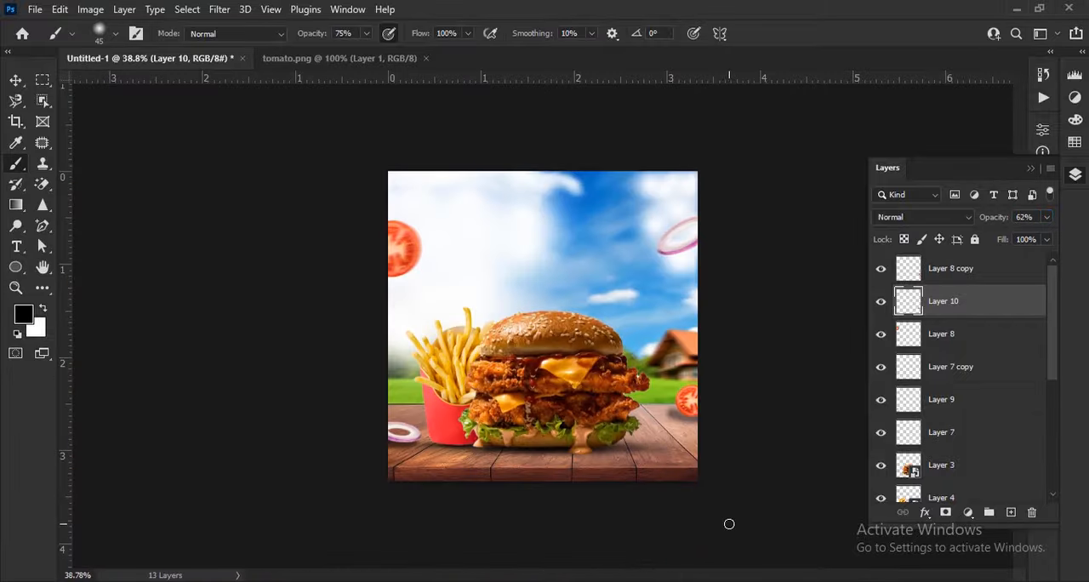
{"action": "scroll", "coordinate": [683, 441], "scroll_direction": "up", "scroll_amount": 4}
{"action": "left_click", "coordinate": [44, 184]}
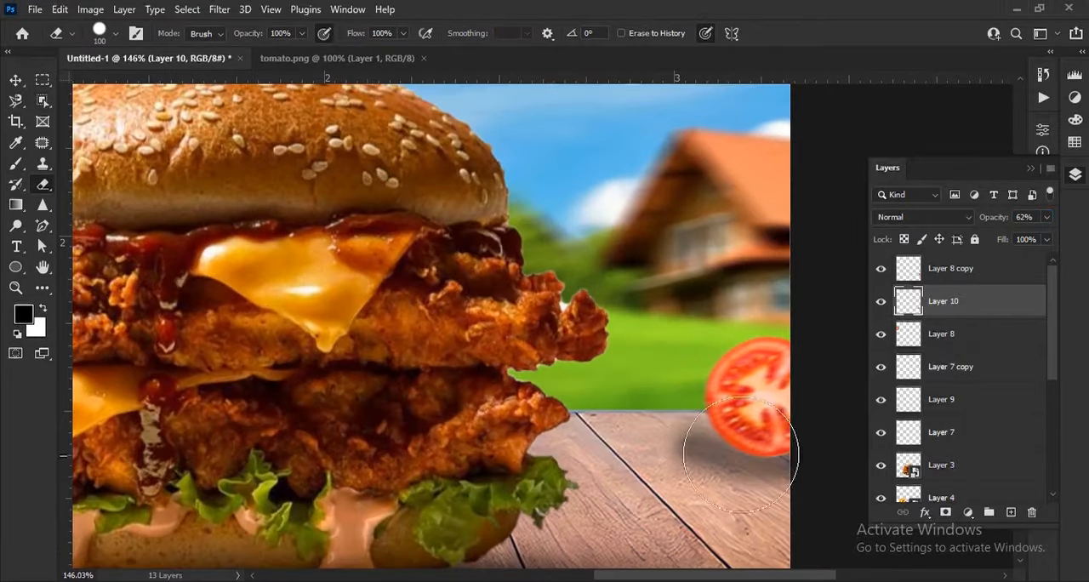
{"action": "scroll", "coordinate": [681, 442], "scroll_direction": "up", "scroll_amount": 1}
{"action": "left_click", "coordinate": [107, 34]}
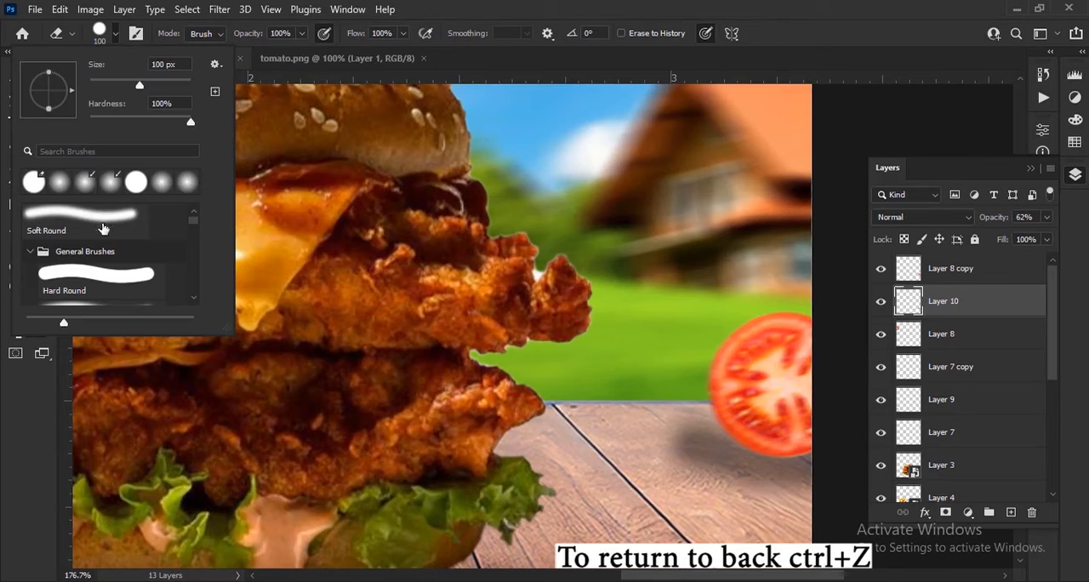
{"action": "scroll", "coordinate": [91, 260], "scroll_direction": "down", "scroll_amount": 2}
{"action": "left_click", "coordinate": [93, 264]}
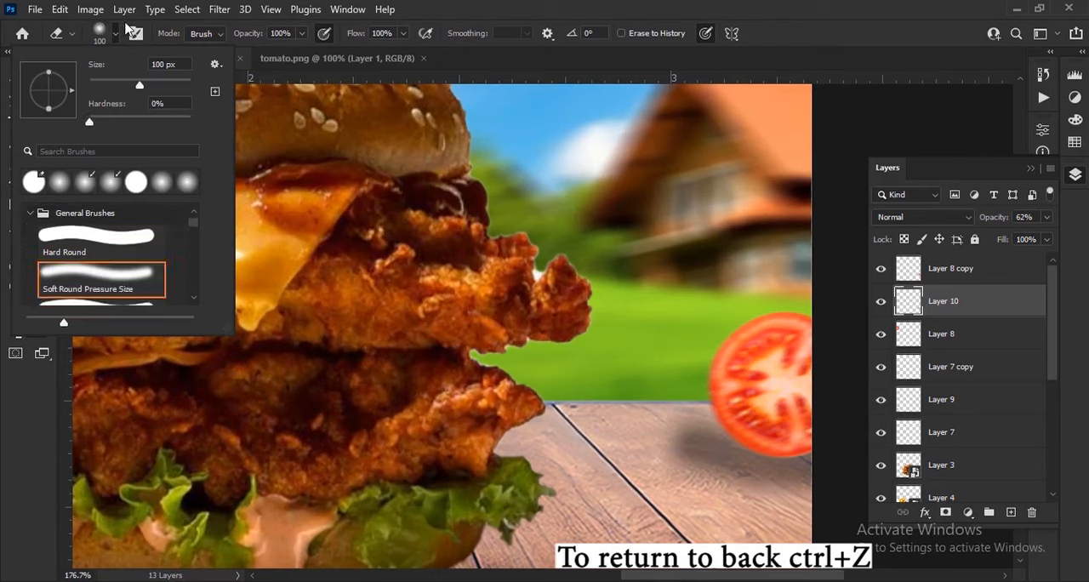
{"action": "left_click", "coordinate": [118, 32]}
{"action": "left_click_drag", "start_coordinate": [248, 37], "coordinate": [283, 37]}
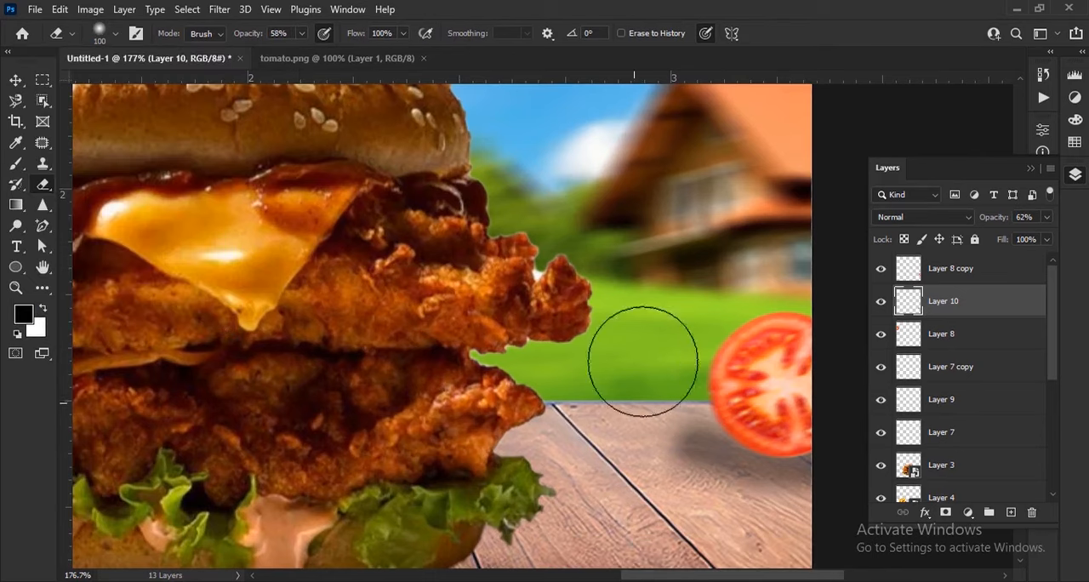
{"action": "left_click_drag", "start_coordinate": [632, 403], "coordinate": [645, 399]}
{"action": "scroll", "coordinate": [617, 332], "scroll_direction": "down", "scroll_amount": 3}
{"action": "scroll", "coordinate": [617, 331], "scroll_direction": "down", "scroll_amount": 2}
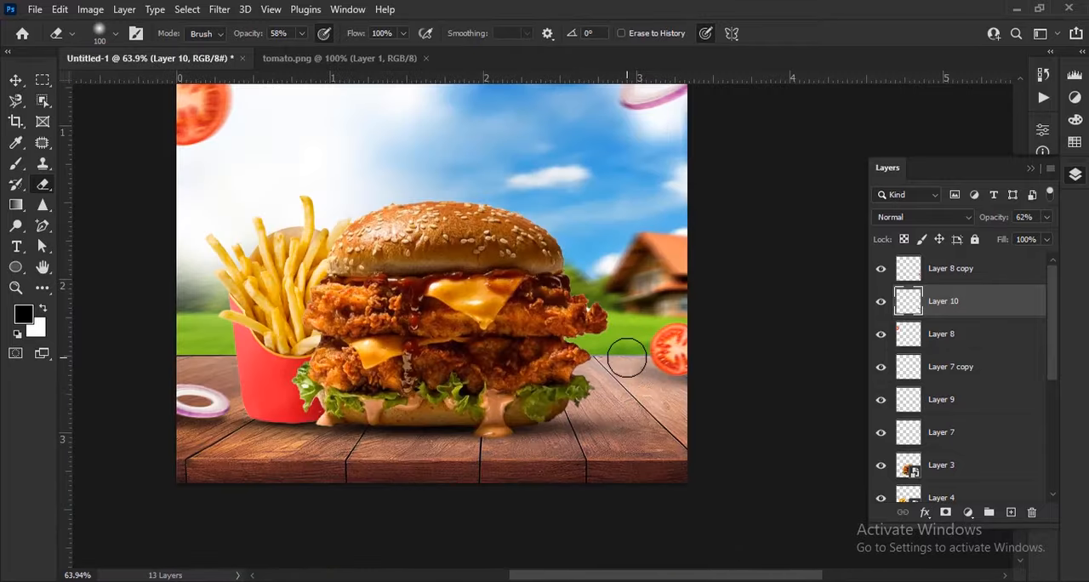
{"action": "key", "text": "v"}
{"action": "left_click", "coordinate": [754, 430]}
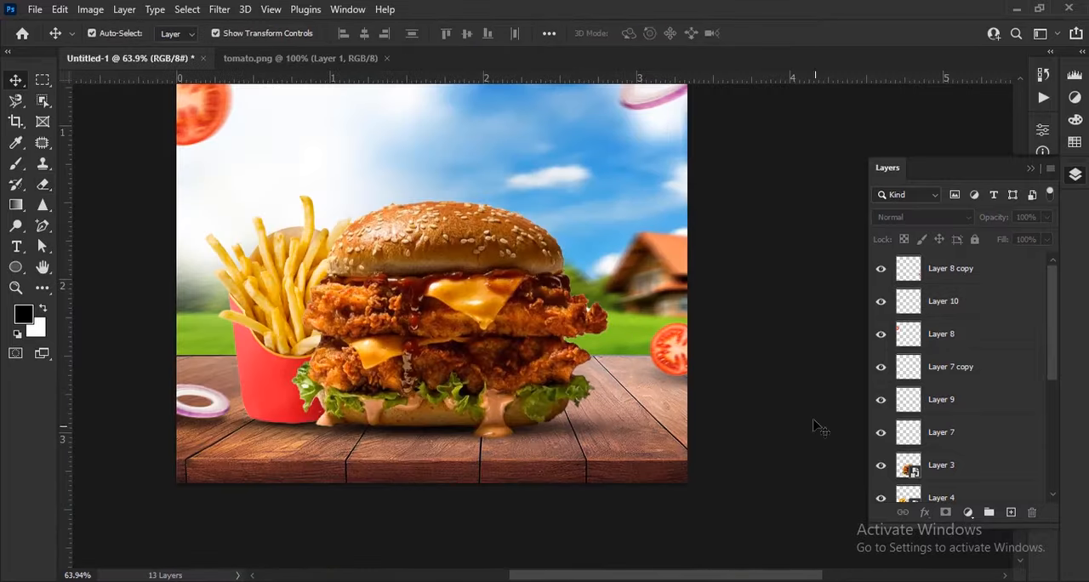
Step: Add a new empty layer directly above the wooden tabletop layer, Layer 1
{"action": "scroll", "coordinate": [814, 426], "scroll_direction": "down", "scroll_amount": 1}
{"action": "scroll", "coordinate": [749, 415], "scroll_direction": "up", "scroll_amount": 1}
{"action": "scroll", "coordinate": [715, 435], "scroll_direction": "down", "scroll_amount": 1}
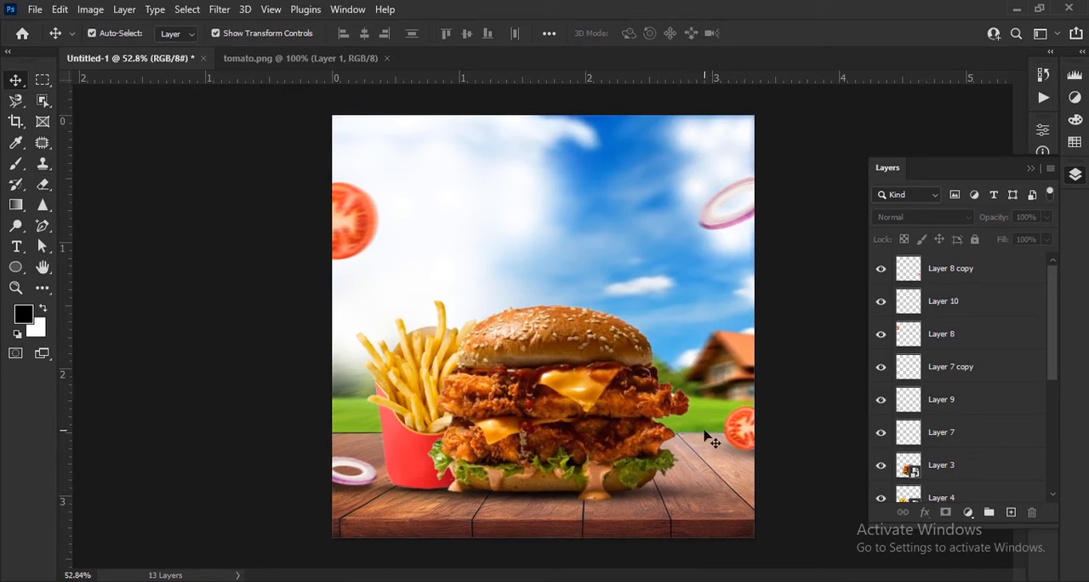
{"action": "scroll", "coordinate": [962, 420], "scroll_direction": "down", "scroll_amount": 5}
{"action": "left_click", "coordinate": [1004, 371]}
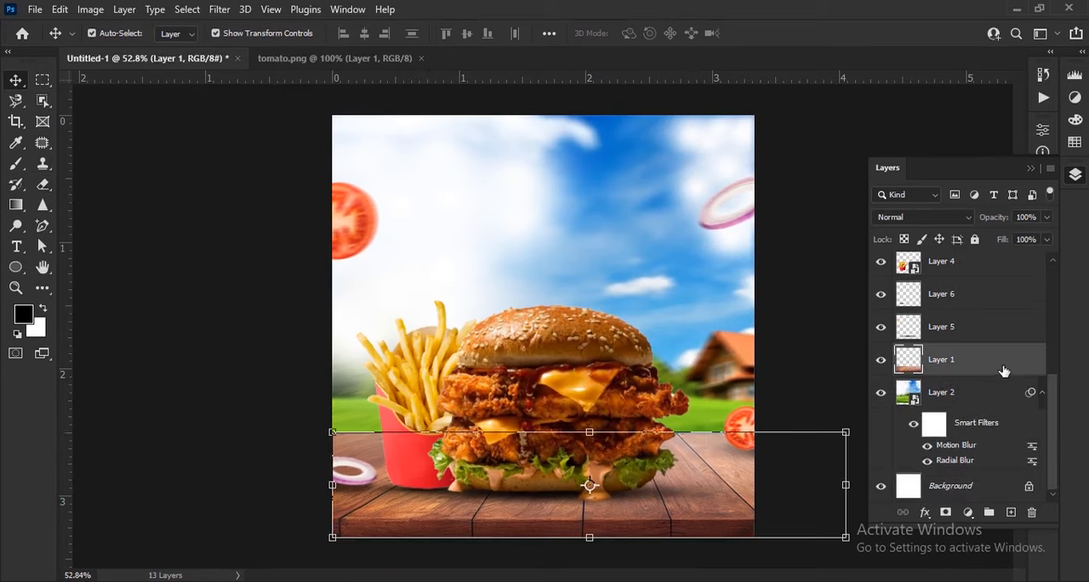
{"action": "scroll", "coordinate": [685, 515], "scroll_direction": "up", "scroll_amount": 1}
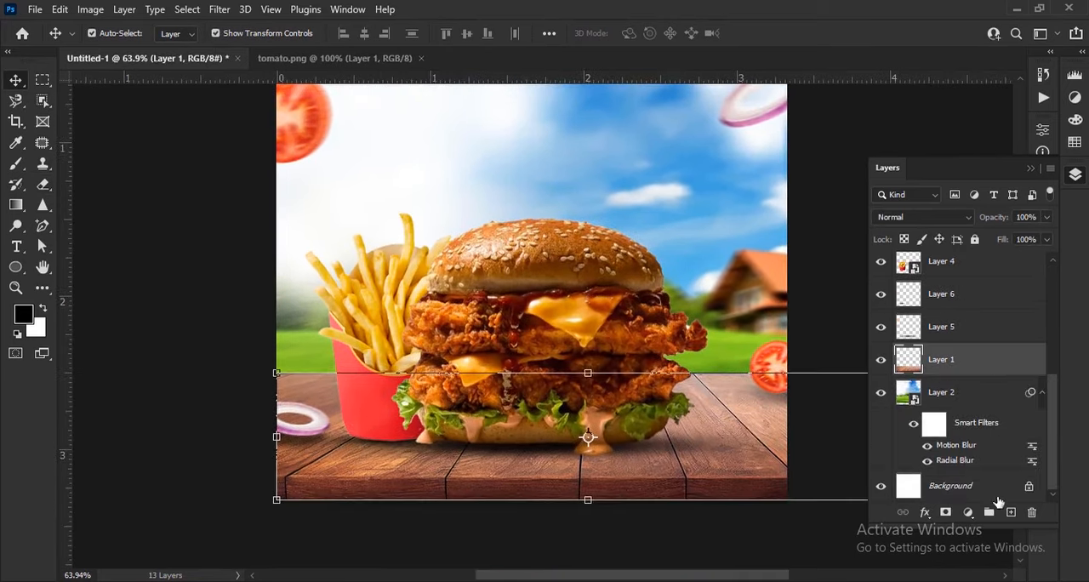
{"action": "left_click", "coordinate": [1011, 511]}
Step: Darken the tabletop's front edge with a soft black 200 px brush, first at 75% and again at 49% opacity
{"action": "left_click", "coordinate": [15, 164]}
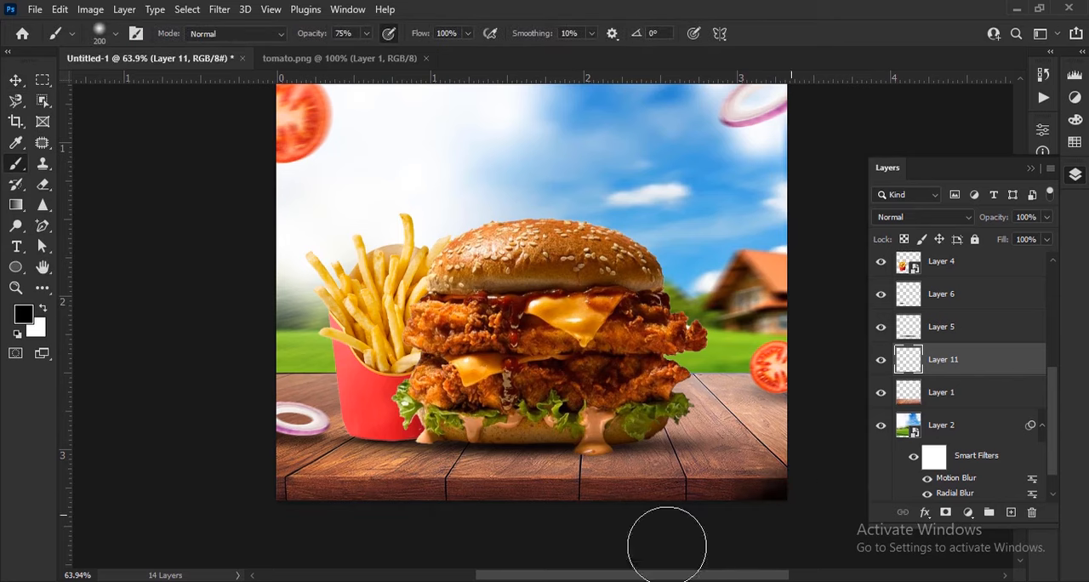
{"action": "mouse_move", "coordinate": [184, 477]}
{"action": "left_mouse_down"}
{"action": "mouse_move", "coordinate": [292, 527]}
{"action": "mouse_move", "coordinate": [652, 531]}
{"action": "mouse_move", "coordinate": [792, 510]}
{"action": "mouse_move", "coordinate": [498, 545]}
{"action": "left_mouse_up"}
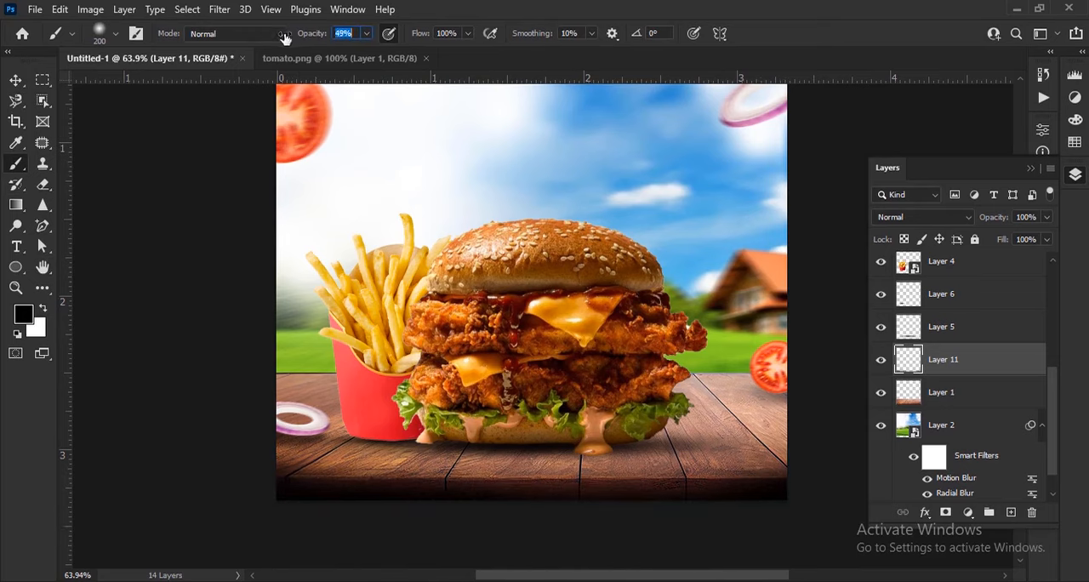
{"action": "mouse_move", "coordinate": [828, 469]}
{"action": "left_mouse_down"}
{"action": "mouse_move", "coordinate": [759, 508]}
{"action": "mouse_move", "coordinate": [594, 507]}
{"action": "mouse_move", "coordinate": [144, 465]}
{"action": "left_mouse_up"}
{"action": "key", "text": "ctrl+0"}
{"action": "left_click", "coordinate": [16, 80]}
{"action": "left_click", "coordinate": [830, 438]}
{"action": "left_click", "coordinate": [625, 527]}
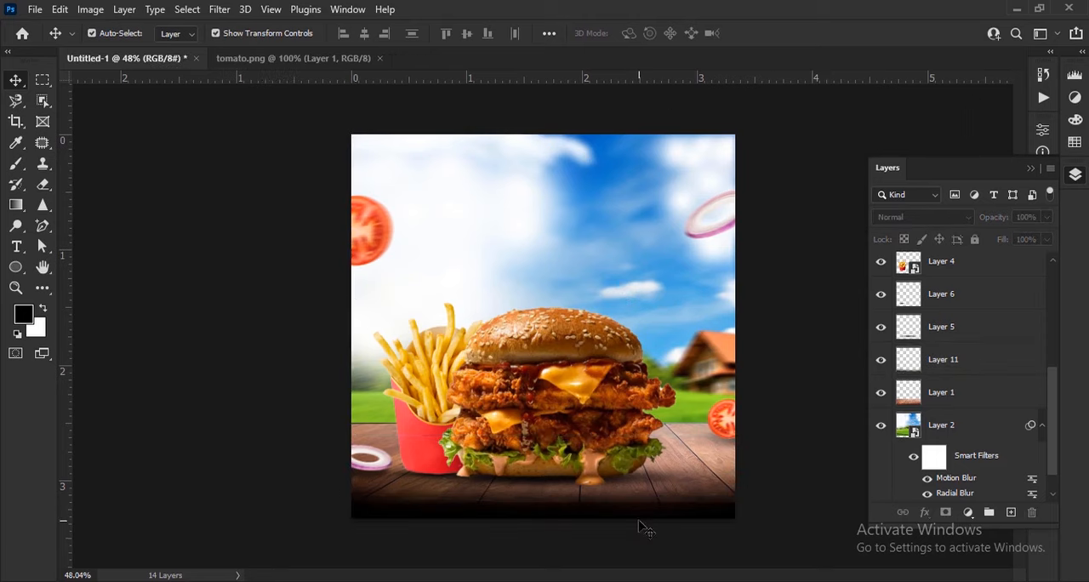
Step: Group the onion and tomato slice layers with their shadows, from Layer 8 copy down to Layer 7
{"action": "scroll", "coordinate": [583, 522], "scroll_direction": "up", "scroll_amount": 2}
{"action": "scroll", "coordinate": [586, 523], "scroll_direction": "down", "scroll_amount": 2}
{"action": "scroll", "coordinate": [593, 464], "scroll_direction": "up", "scroll_amount": 2}
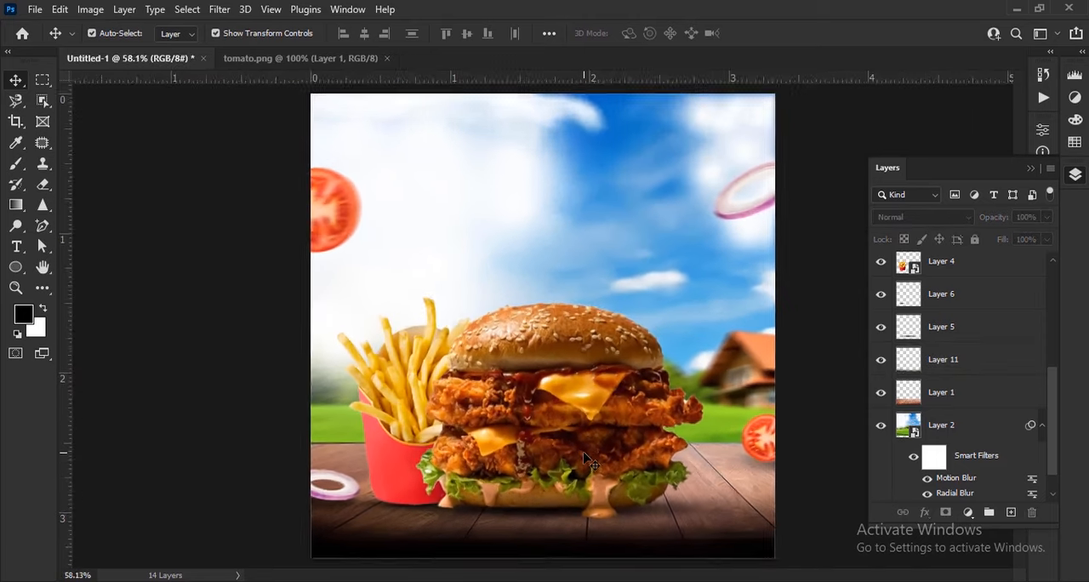
{"action": "scroll", "coordinate": [596, 459], "scroll_direction": "down", "scroll_amount": 1}
{"action": "scroll", "coordinate": [587, 139], "scroll_direction": "up", "scroll_amount": 3}
{"action": "scroll", "coordinate": [936, 289], "scroll_direction": "up", "scroll_amount": 3}
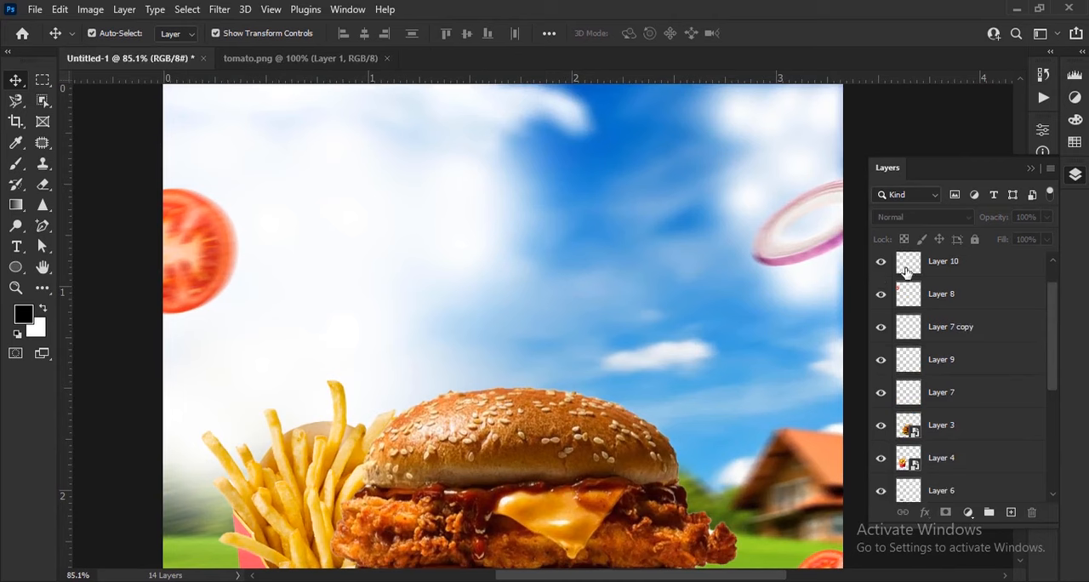
{"action": "left_click", "coordinate": [976, 272]}
{"action": "left_click", "coordinate": [1003, 434], "text": "shift"}
{"action": "scroll", "coordinate": [1021, 417], "scroll_direction": "down", "scroll_amount": 2}
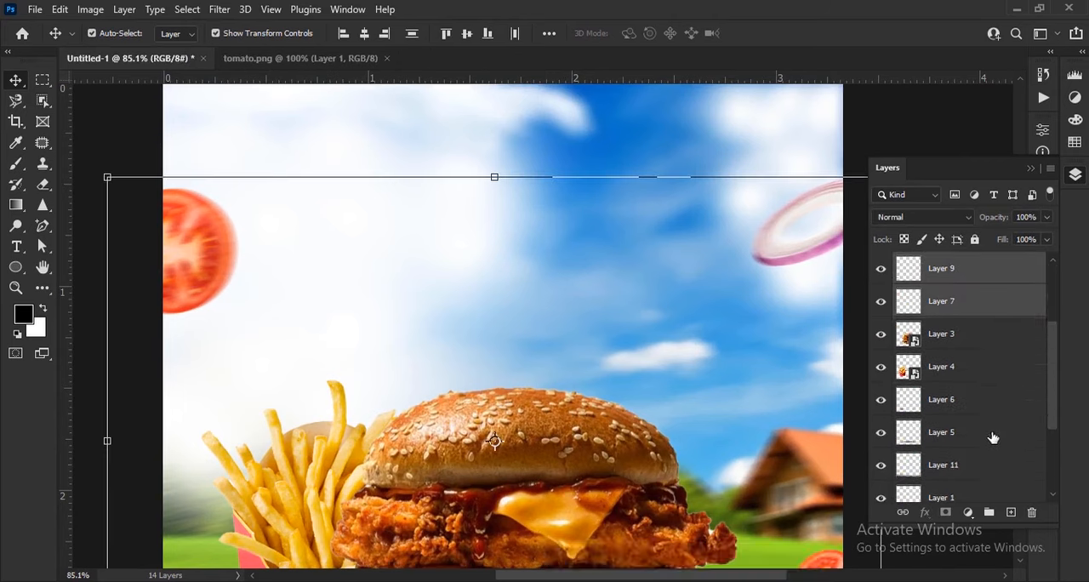
{"action": "scroll", "coordinate": [992, 387], "scroll_direction": "up", "scroll_amount": 2}
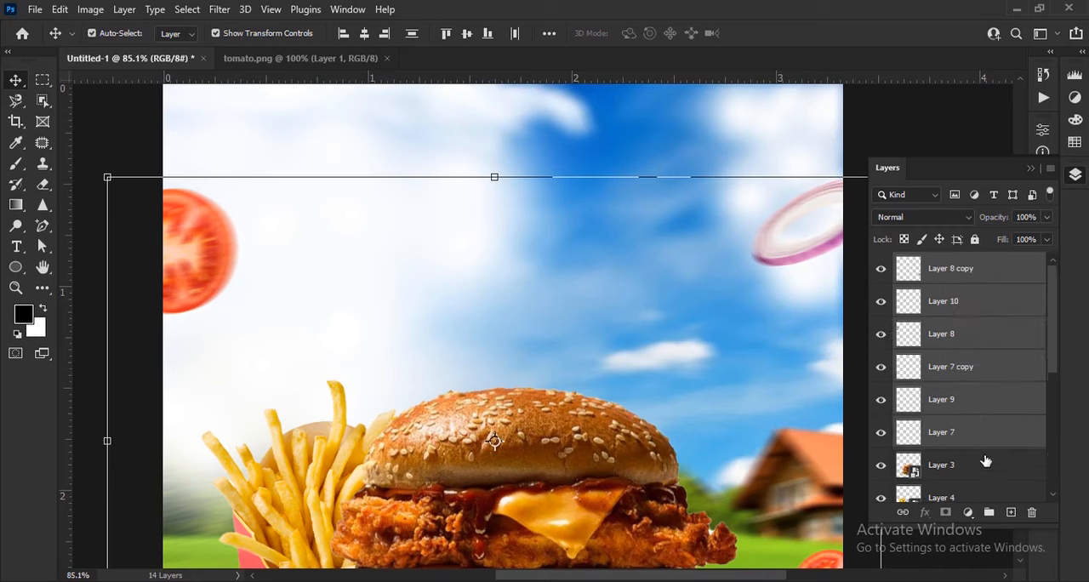
{"action": "left_click", "coordinate": [990, 513]}
Step: Group the burger, fries and tabletop shadow layers, from Layer 3 down to Layer 11
{"action": "left_click", "coordinate": [984, 292]}
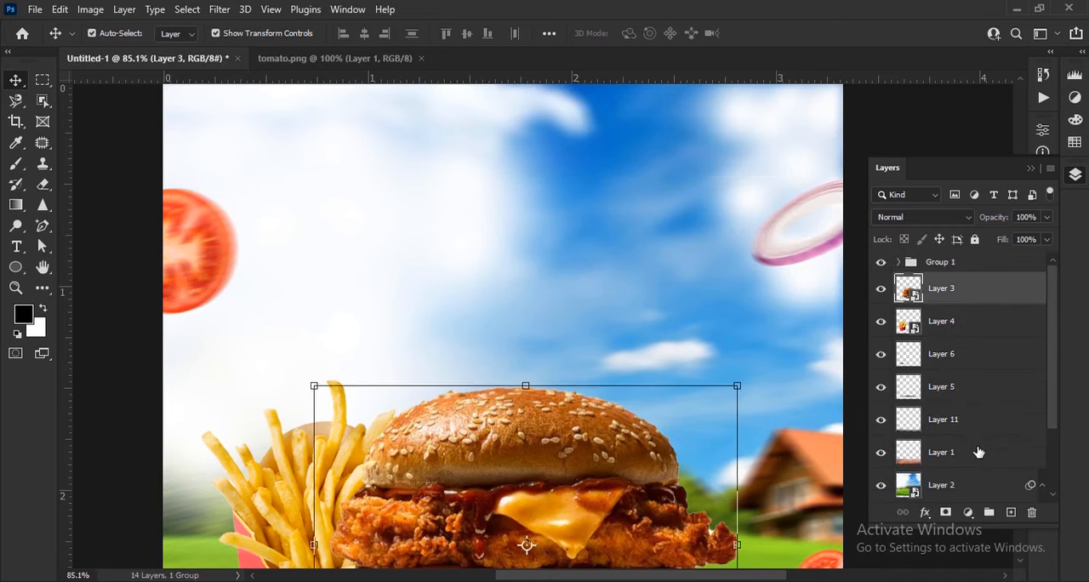
{"action": "left_click", "coordinate": [978, 428], "text": "shift"}
{"action": "left_click", "coordinate": [990, 512]}
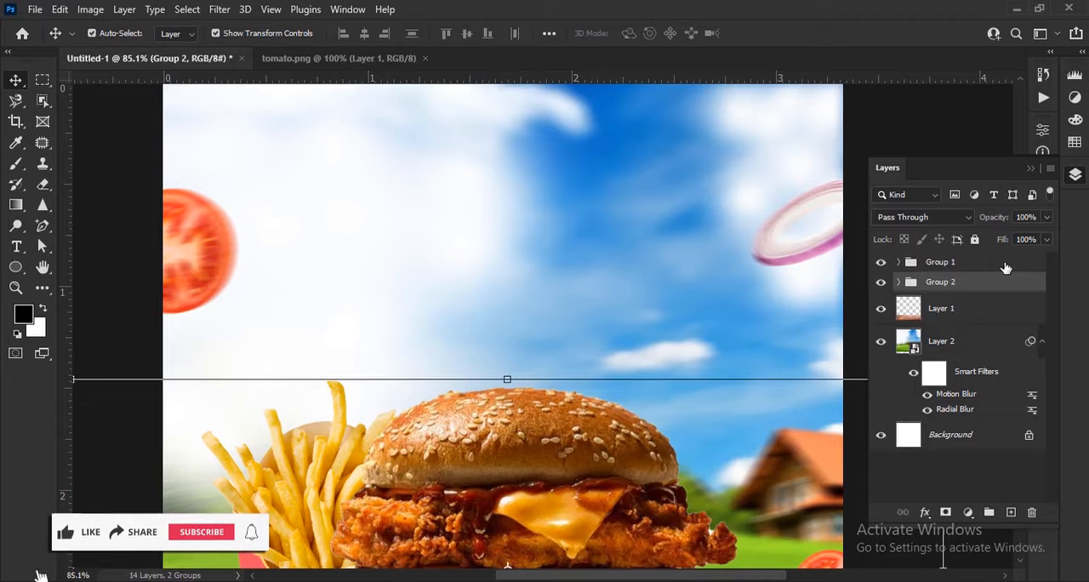
Step: Add the headline DELICIOUS in the sky above the burger with the Horizontal Type tool
{"action": "scroll", "coordinate": [595, 277], "scroll_direction": "up", "scroll_amount": 1}
{"action": "scroll", "coordinate": [594, 274], "scroll_direction": "down", "scroll_amount": 2}
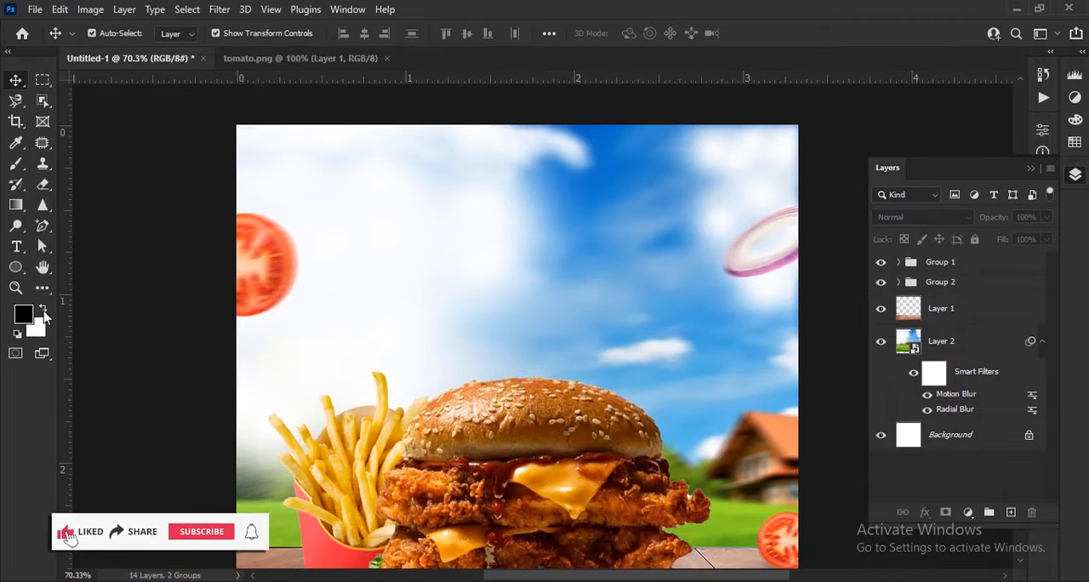
{"action": "right_click", "coordinate": [17, 248]}
{"action": "left_click", "coordinate": [93, 248]}
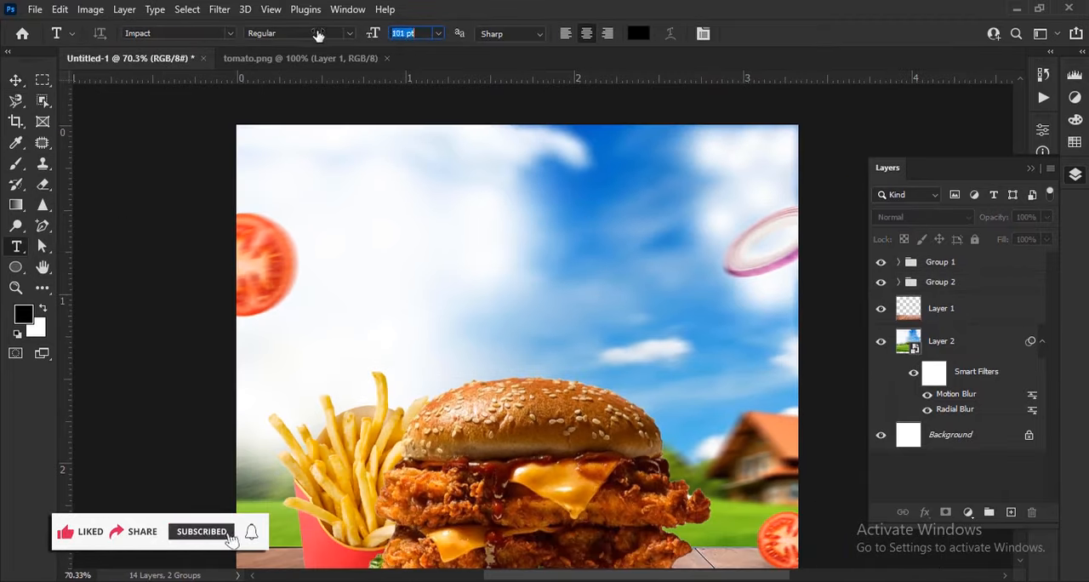
{"action": "left_click", "coordinate": [488, 282]}
{"action": "type", "text": "DELICI"}
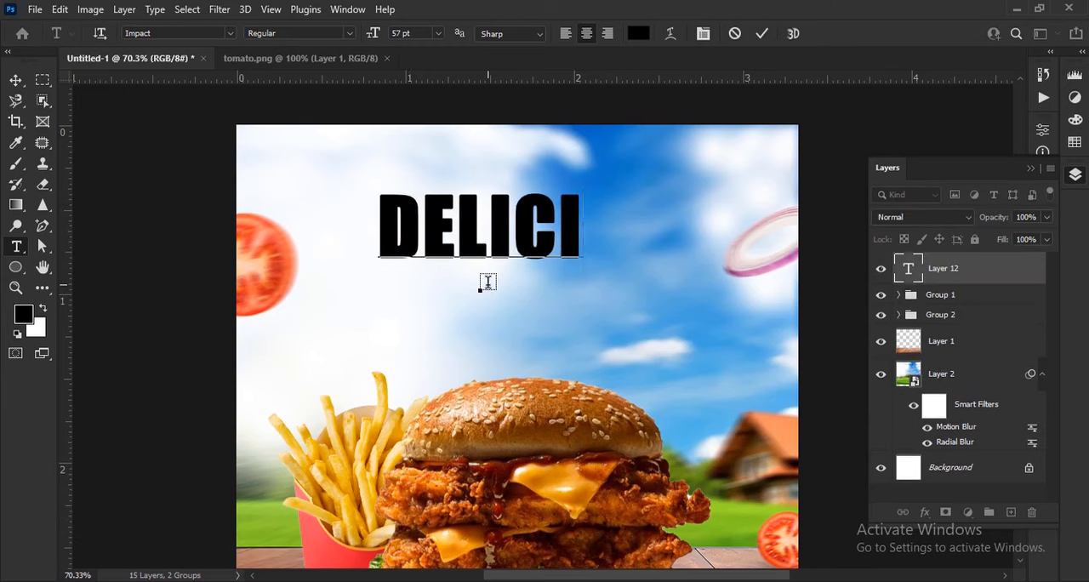
{"action": "type", "text": "OUS"}
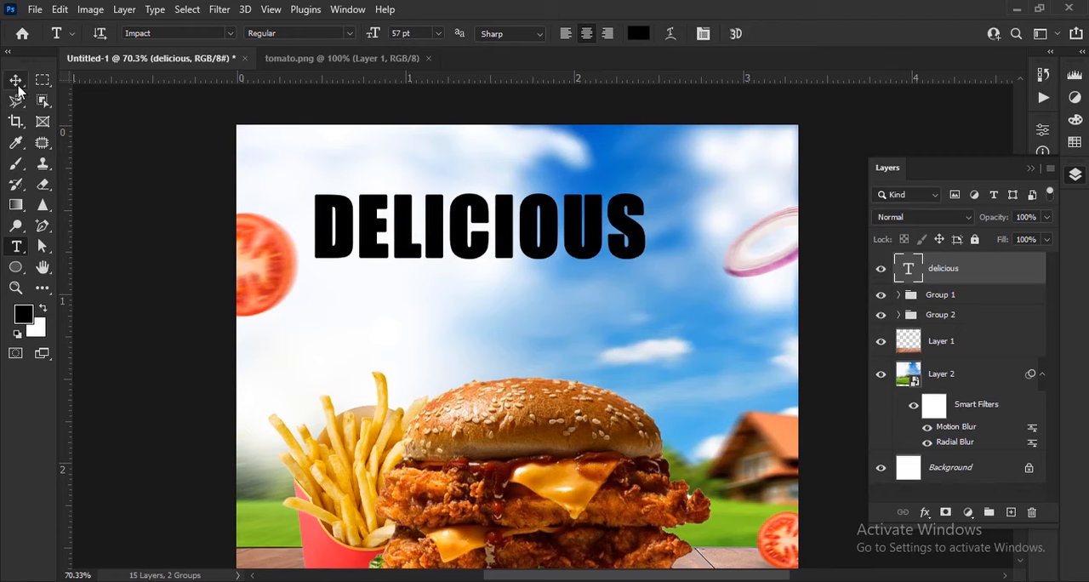
{"action": "left_click", "coordinate": [17, 82]}
Step: Change the DELICIOUS headline's font to Scare Taker
{"action": "left_click", "coordinate": [1032, 170]}
{"action": "left_click", "coordinate": [1045, 274]}
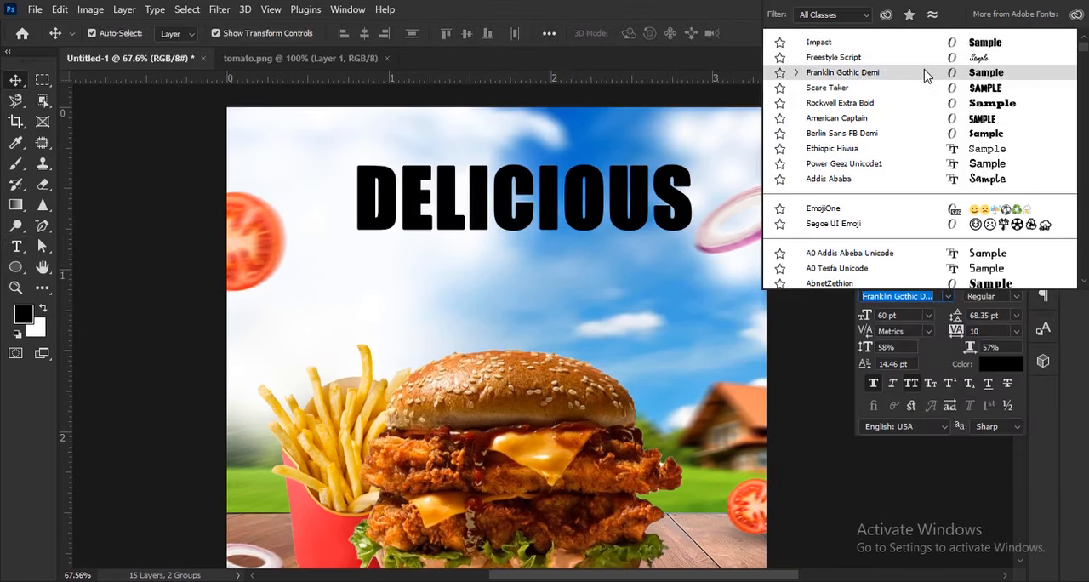
{"action": "left_click", "coordinate": [784, 354]}
{"action": "left_click", "coordinate": [671, 211]}
{"action": "left_click", "coordinate": [948, 297]}
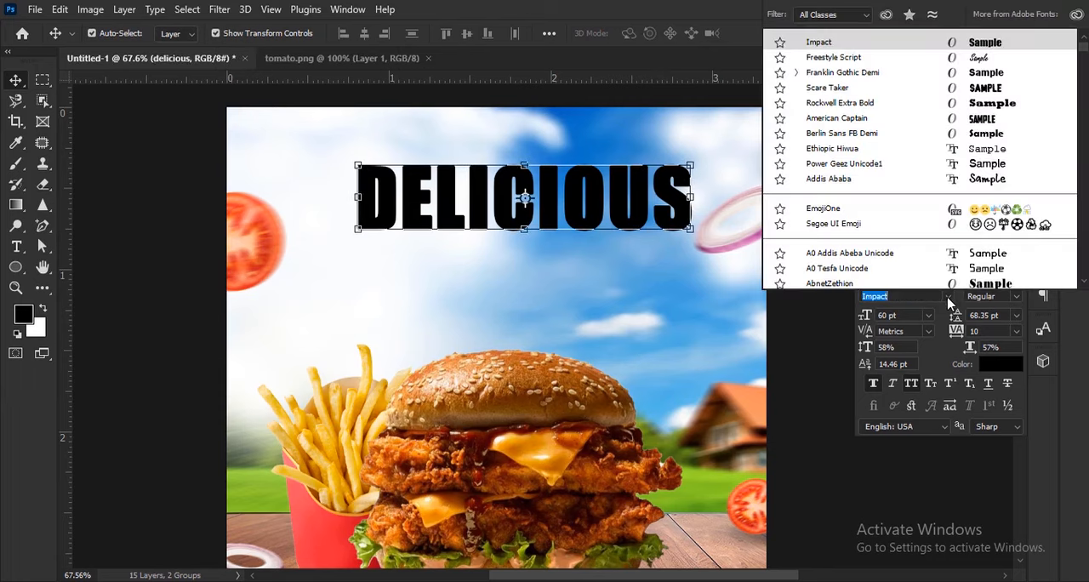
{"action": "left_click", "coordinate": [973, 89]}
Step: Duplicate the DELICIOUS headline directly below itself and replace the copy's wording with BURGER
{"action": "left_click_drag", "start_coordinate": [618, 270], "coordinate": [693, 370]}
{"action": "scroll", "coordinate": [692, 317], "scroll_direction": "up", "scroll_amount": 3}
{"action": "left_click_drag", "start_coordinate": [700, 323], "coordinate": [700, 384]}
{"action": "left_click", "coordinate": [16, 246]}
{"action": "left_click_drag", "start_coordinate": [345, 366], "coordinate": [763, 370]}
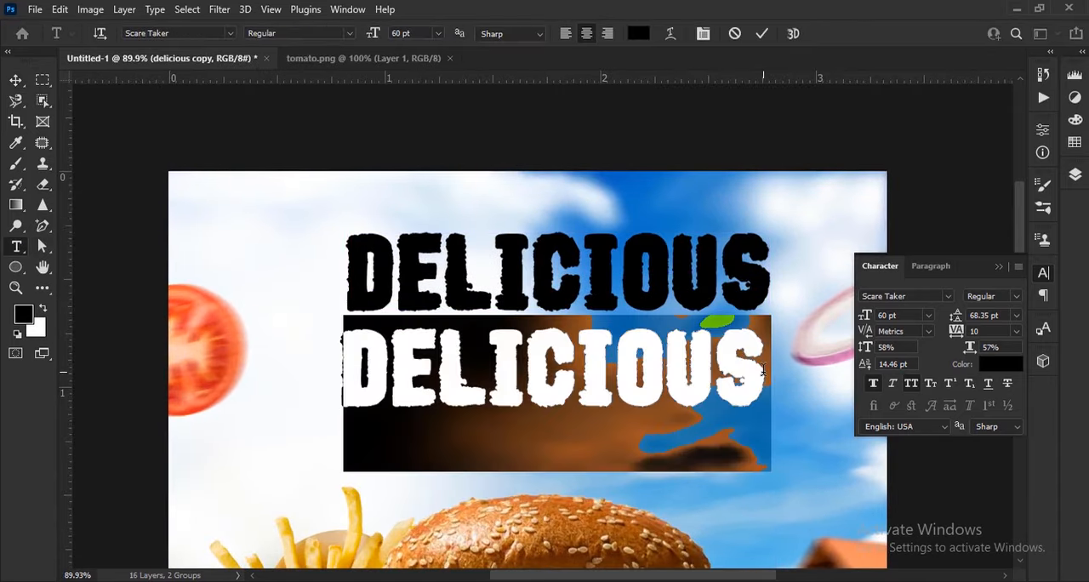
{"action": "type", "text": "BURGER"}
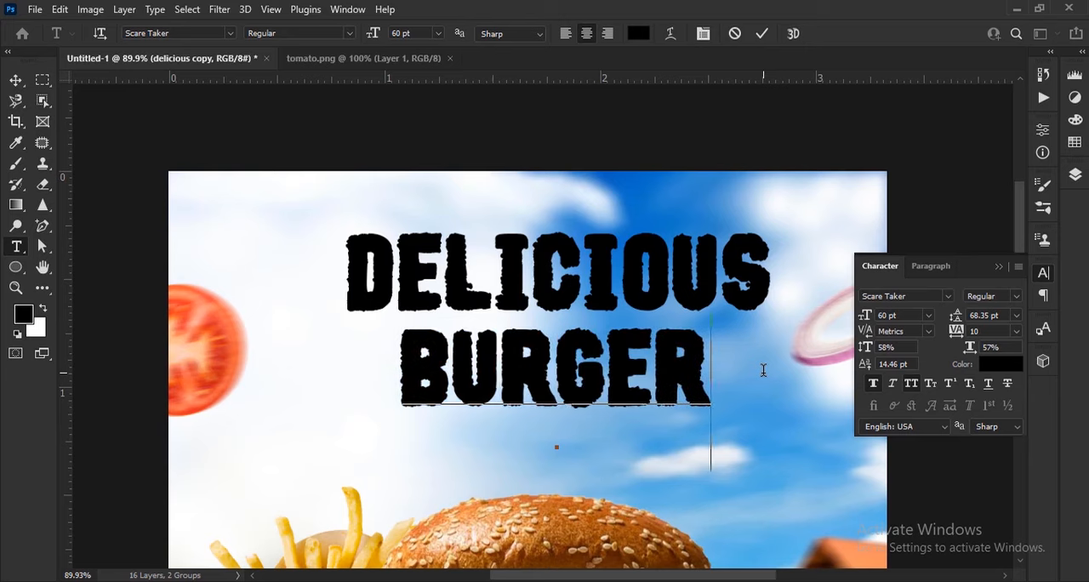
{"action": "left_click", "coordinate": [761, 34]}
{"action": "key", "text": "v"}
Step: Change the BURGER text's font to Rockwell Extra Bold
{"action": "scroll", "coordinate": [647, 409], "scroll_direction": "up", "scroll_amount": 2}
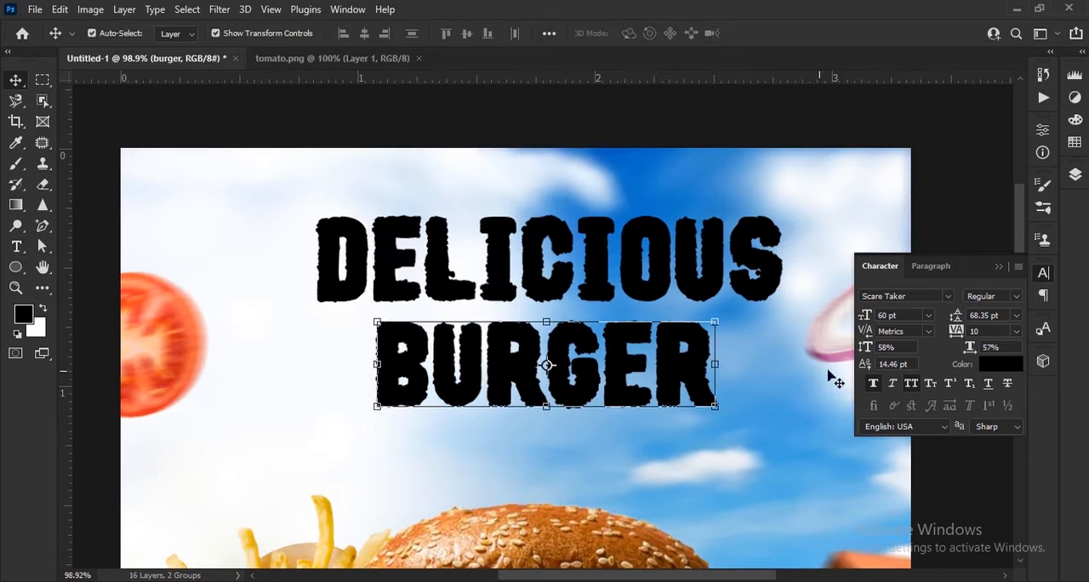
{"action": "left_click", "coordinate": [945, 296]}
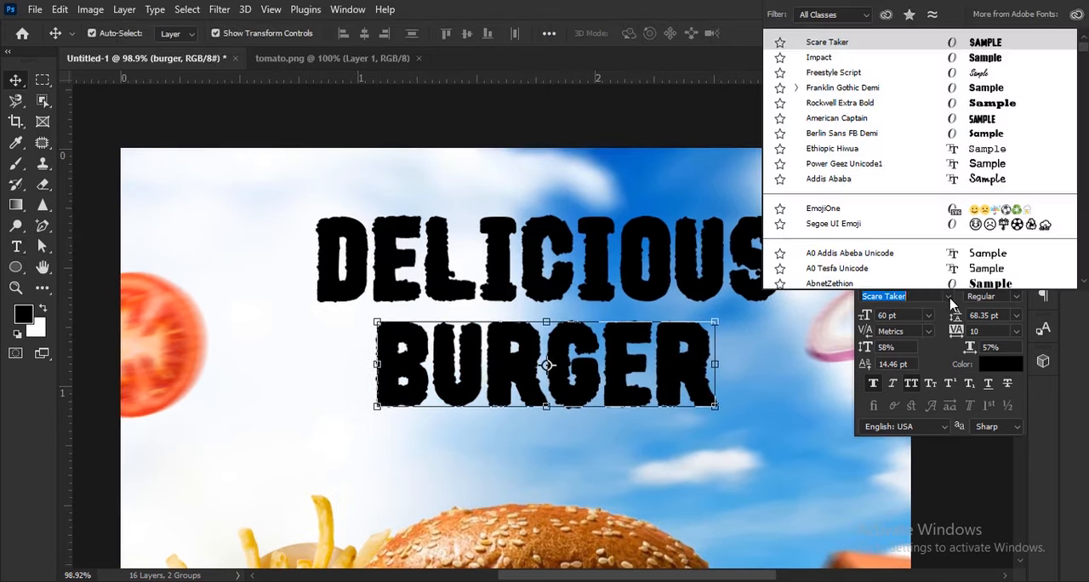
{"action": "left_click", "coordinate": [885, 109]}
{"action": "scroll", "coordinate": [812, 402], "scroll_direction": "down", "scroll_amount": 2}
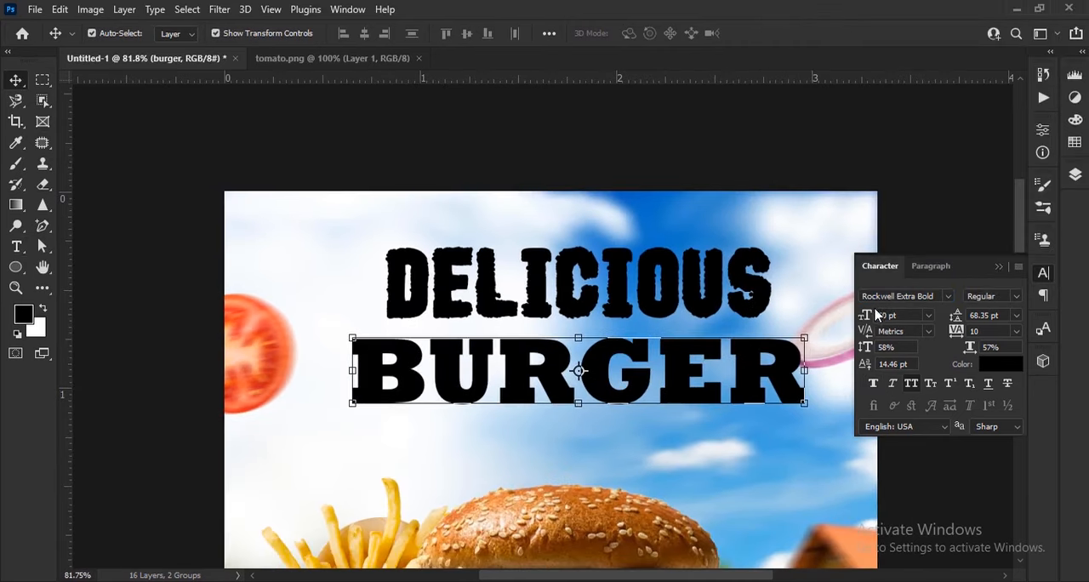
Step: Reduce the DELICIOUS text to 47 pt and move it down close above BURGER
{"action": "left_click_drag", "start_coordinate": [702, 365], "coordinate": [689, 376]}
{"action": "left_click", "coordinate": [680, 303]}
{"action": "left_click_drag", "start_coordinate": [867, 315], "coordinate": [851, 315]}
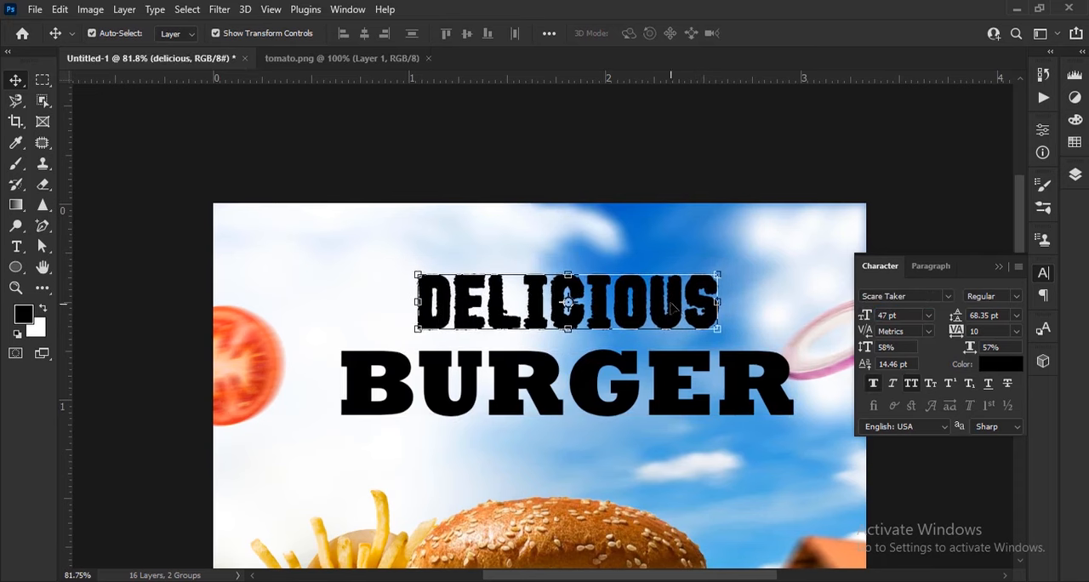
{"action": "left_click_drag", "start_coordinate": [673, 308], "coordinate": [673, 317]}
Step: Recolor the BURGER text from black to orange, ffa200
{"action": "left_click", "coordinate": [596, 388]}
{"action": "left_click", "coordinate": [999, 364]}
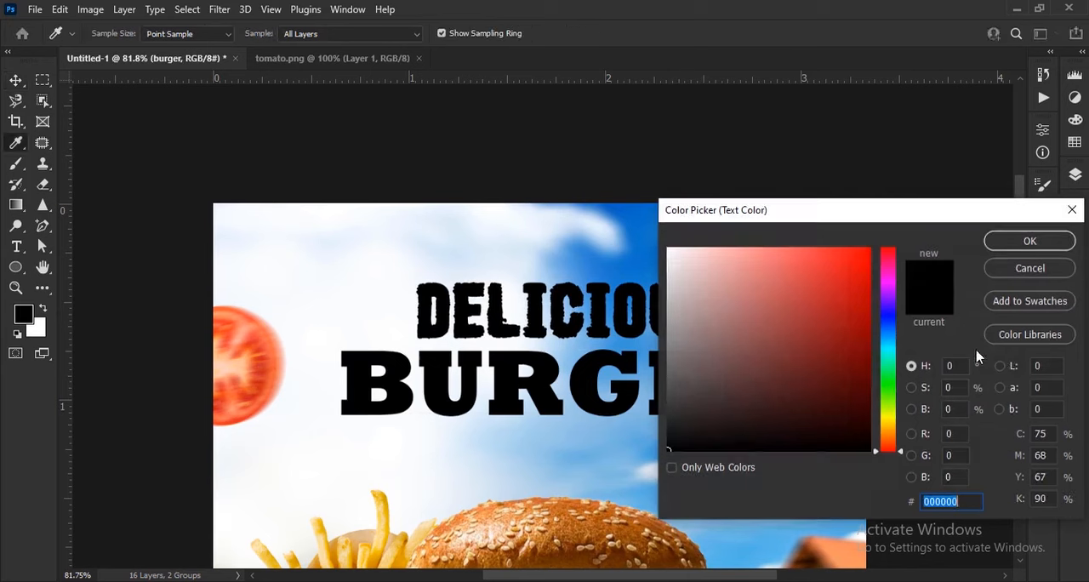
{"action": "left_click_drag", "start_coordinate": [858, 287], "coordinate": [872, 246]}
{"action": "left_click_drag", "start_coordinate": [886, 409], "coordinate": [901, 431]}
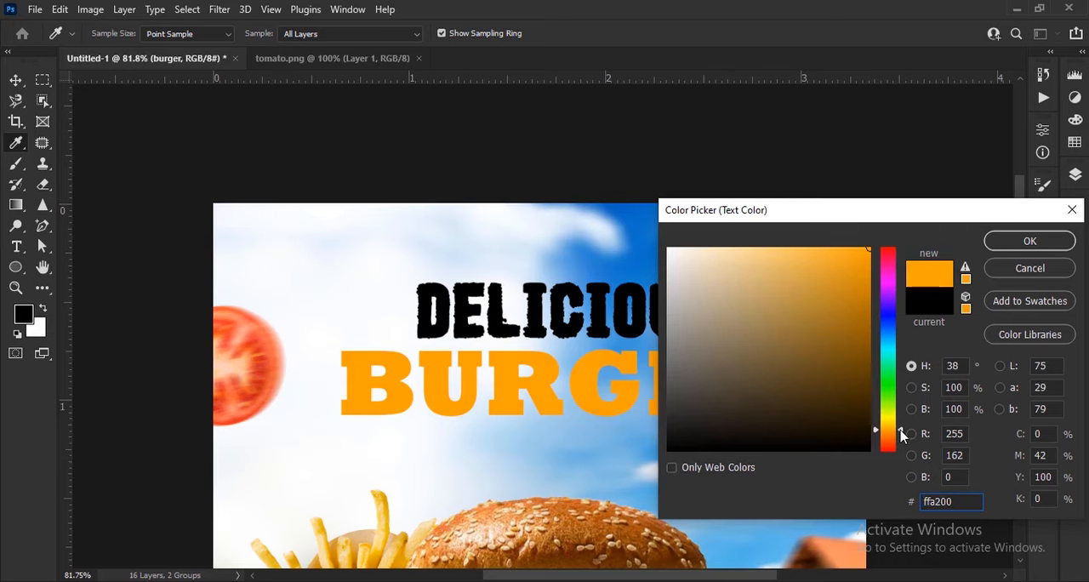
{"action": "left_click", "coordinate": [1010, 252]}
{"action": "key", "text": "ctrl+0"}
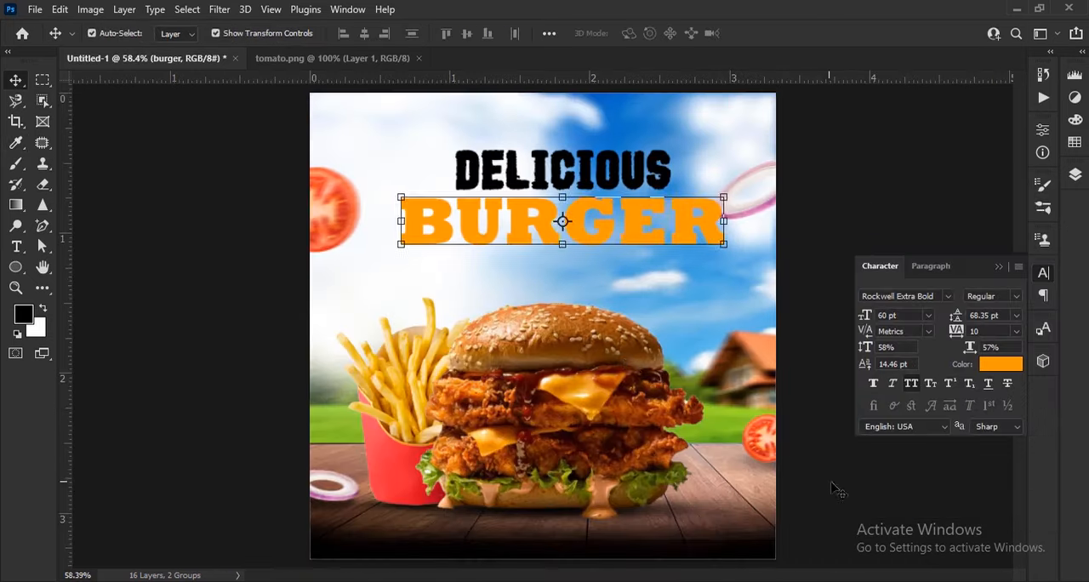
Step: Start Perspective Warp on the burger text layer and accept rasterizing it
{"action": "left_click", "coordinate": [834, 491]}
{"action": "scroll", "coordinate": [636, 256], "scroll_direction": "up", "scroll_amount": 8}
{"action": "left_click_drag", "start_coordinate": [629, 247], "coordinate": [631, 359]}
{"action": "scroll", "coordinate": [605, 380], "scroll_direction": "down", "scroll_amount": 4}
{"action": "scroll", "coordinate": [605, 375], "scroll_direction": "down", "scroll_amount": 2}
{"action": "scroll", "coordinate": [626, 416], "scroll_direction": "up", "scroll_amount": 2}
{"action": "left_click", "coordinate": [1001, 270]}
{"action": "left_click", "coordinate": [1075, 175]}
{"action": "left_click", "coordinate": [970, 302]}
{"action": "left_click", "coordinate": [979, 272]}
{"action": "left_click", "coordinate": [63, 9]}
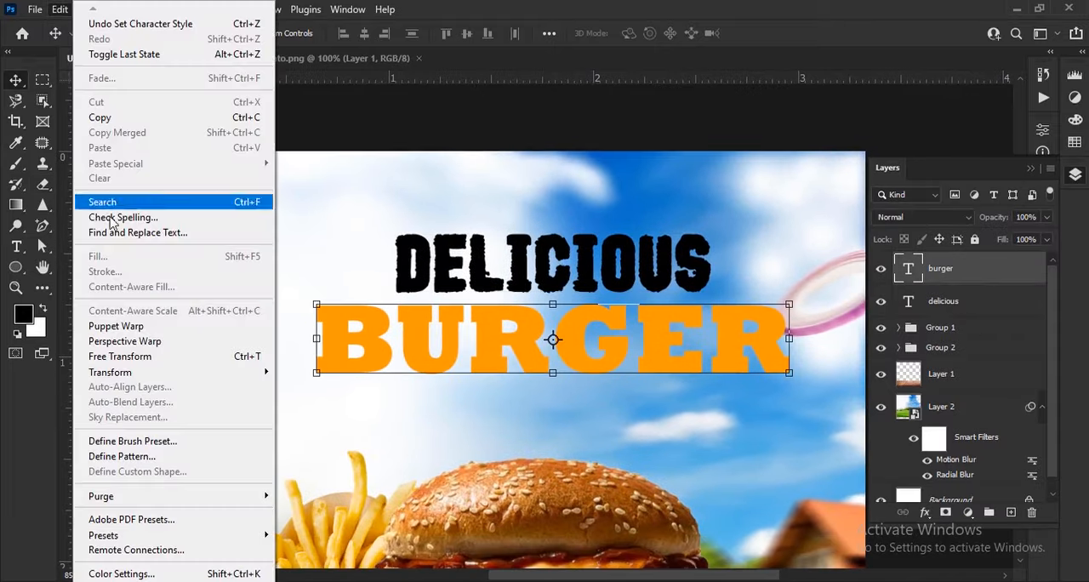
{"action": "left_click", "coordinate": [128, 310]}
{"action": "left_click", "coordinate": [503, 245]}
Step: Lay two joined perspective planes over BURGER, one across BUR and one across GER
{"action": "scroll", "coordinate": [417, 372], "scroll_direction": "up", "scroll_amount": 1}
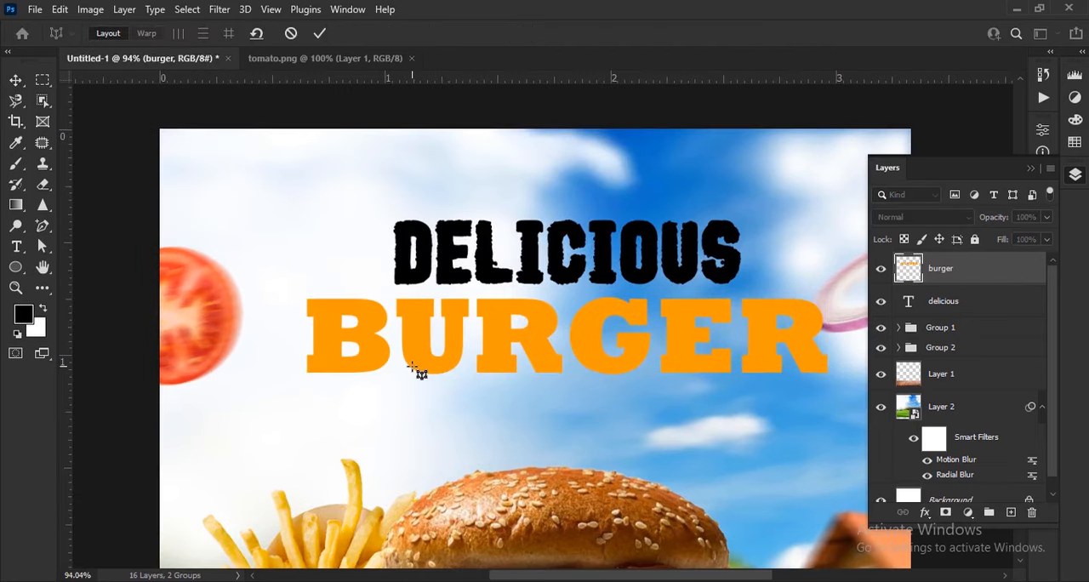
{"action": "left_click_drag", "start_coordinate": [307, 299], "coordinate": [565, 375]}
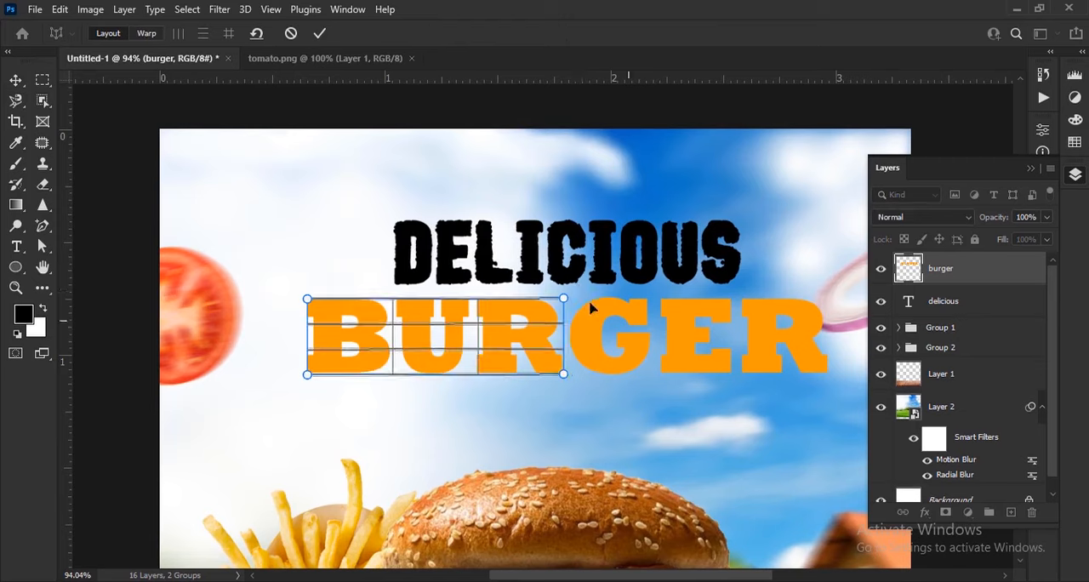
{"action": "left_click_drag", "start_coordinate": [593, 332], "coordinate": [833, 375]}
{"action": "scroll", "coordinate": [608, 358], "scroll_direction": "down", "scroll_amount": 2}
{"action": "scroll", "coordinate": [629, 357], "scroll_direction": "up", "scroll_amount": 4}
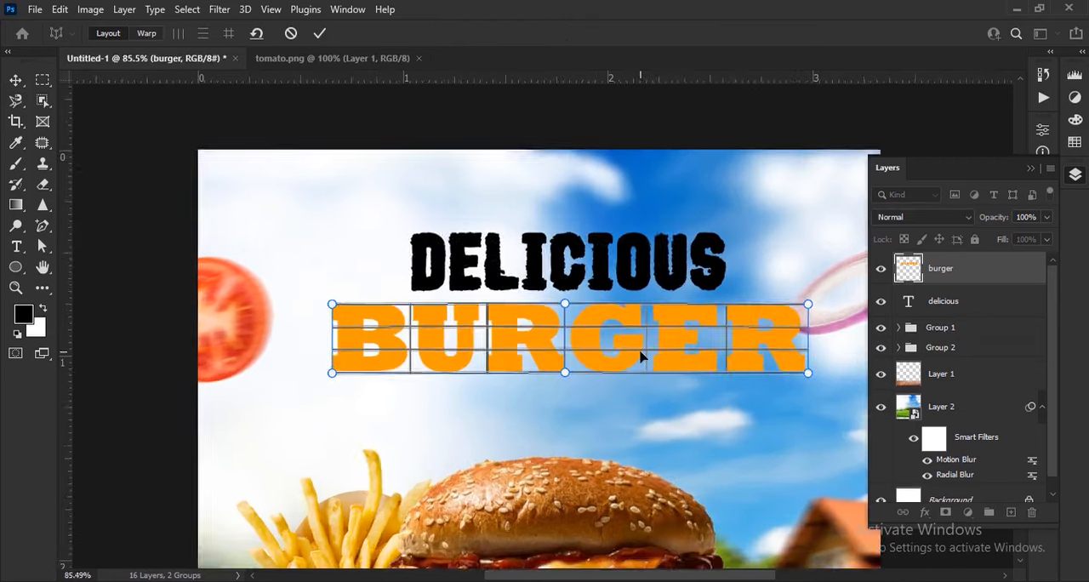
{"action": "scroll", "coordinate": [585, 360], "scroll_direction": "down", "scroll_amount": 2}
Step: Warp BURGER in perspective by lowering its left corners and raising its upper-right corner slightly, and apply it
{"action": "left_click", "coordinate": [146, 34]}
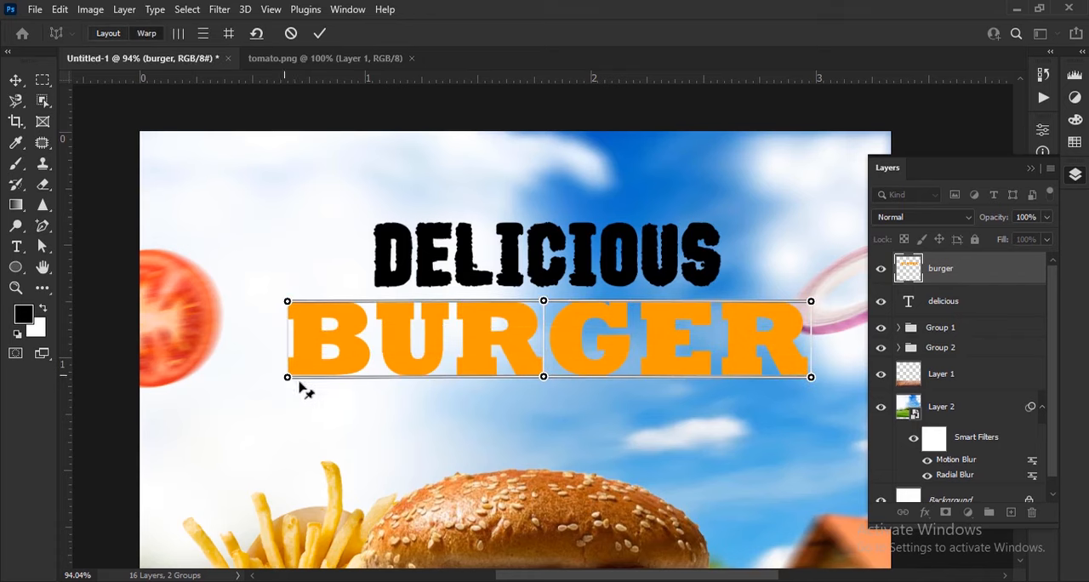
{"action": "left_click_drag", "start_coordinate": [288, 377], "coordinate": [287, 392]}
{"action": "left_click_drag", "start_coordinate": [287, 302], "coordinate": [286, 287]}
{"action": "left_click_drag", "start_coordinate": [287, 393], "coordinate": [283, 393]}
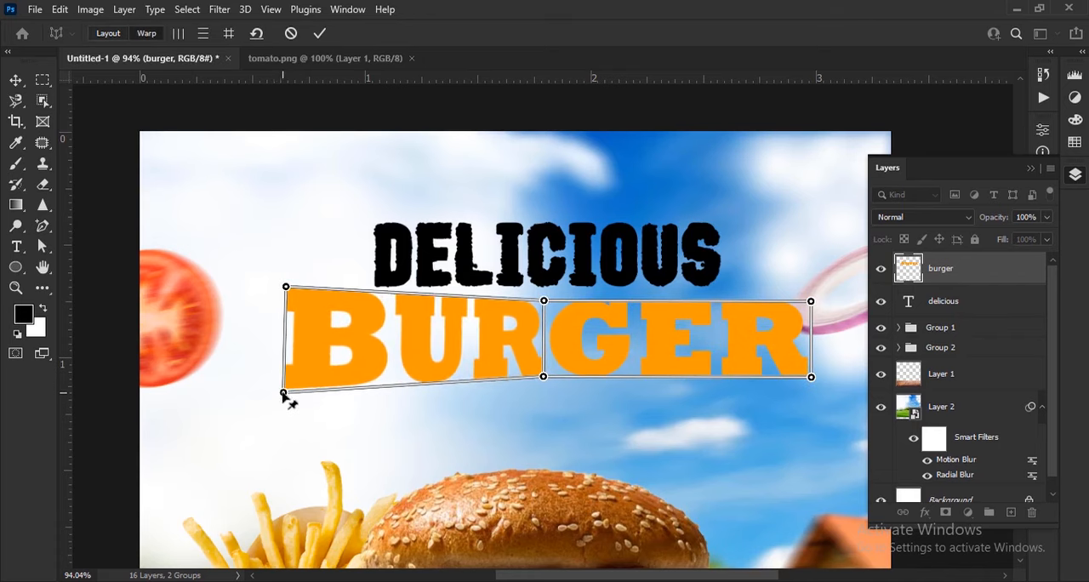
{"action": "left_click_drag", "start_coordinate": [285, 287], "coordinate": [289, 307]}
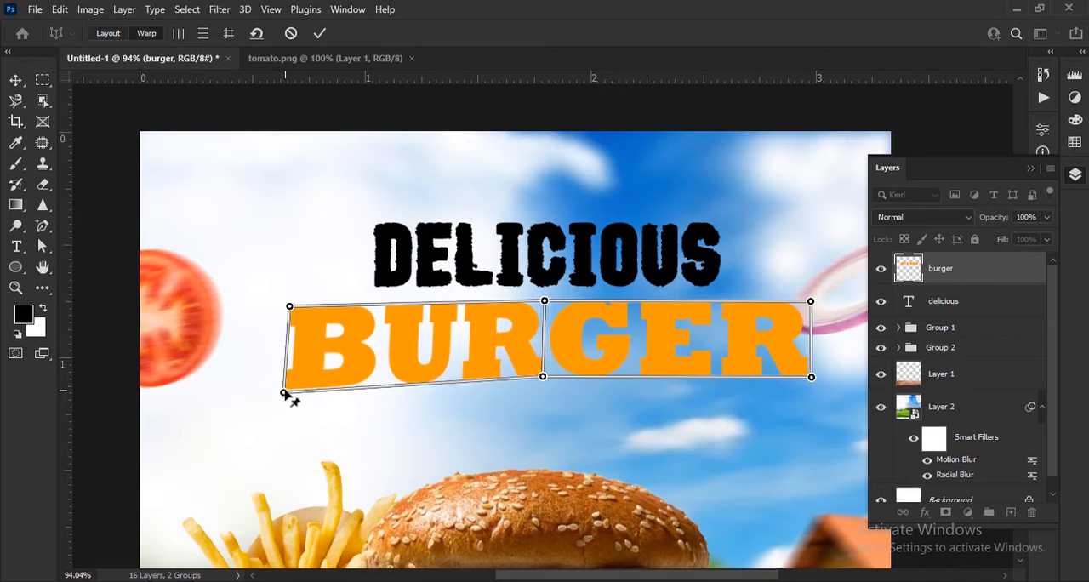
{"action": "left_click_drag", "start_coordinate": [810, 301], "coordinate": [812, 293]}
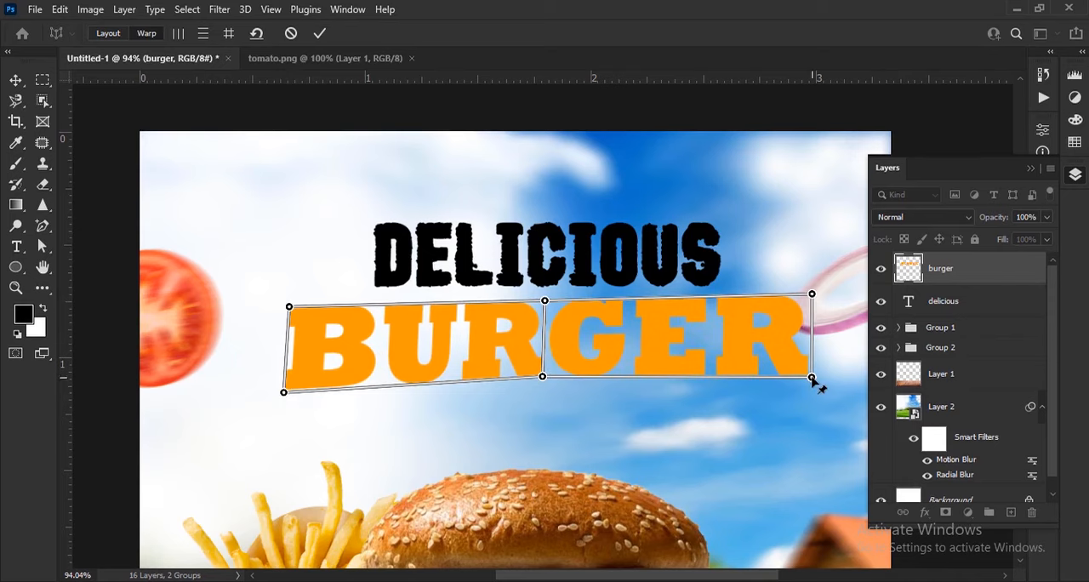
{"action": "left_click", "coordinate": [319, 33]}
Step: Convert the rasterized burger layer to a smart object
{"action": "scroll", "coordinate": [595, 383], "scroll_direction": "up", "scroll_amount": 2}
{"action": "right_click", "coordinate": [950, 277]}
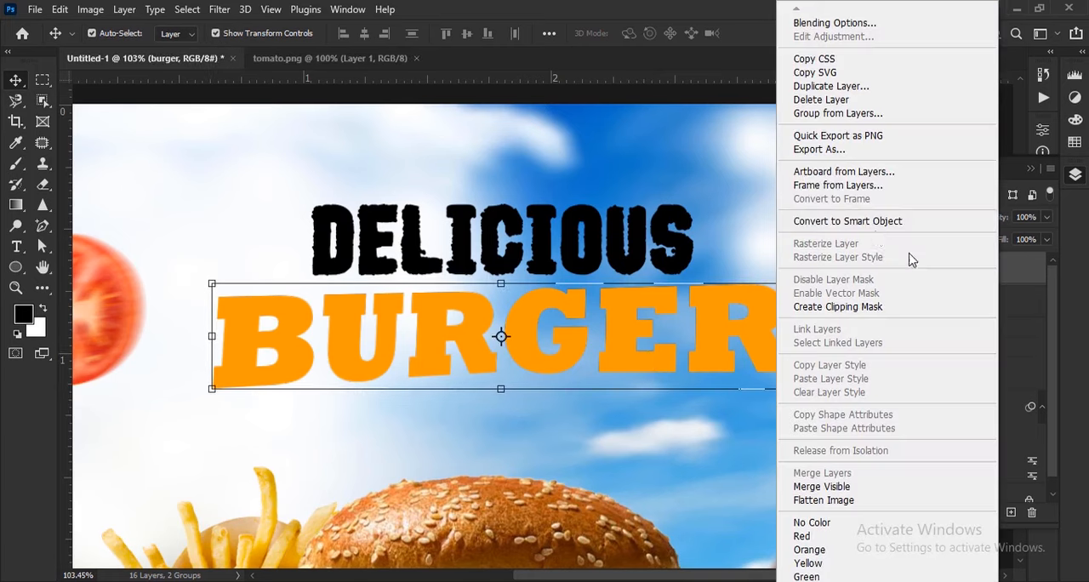
{"action": "left_click", "coordinate": [843, 234]}
Step: Warp the BURGER smart object by stretching all four corners outward so both ends flare taller than the middle
{"action": "key", "text": "ctrl+t"}
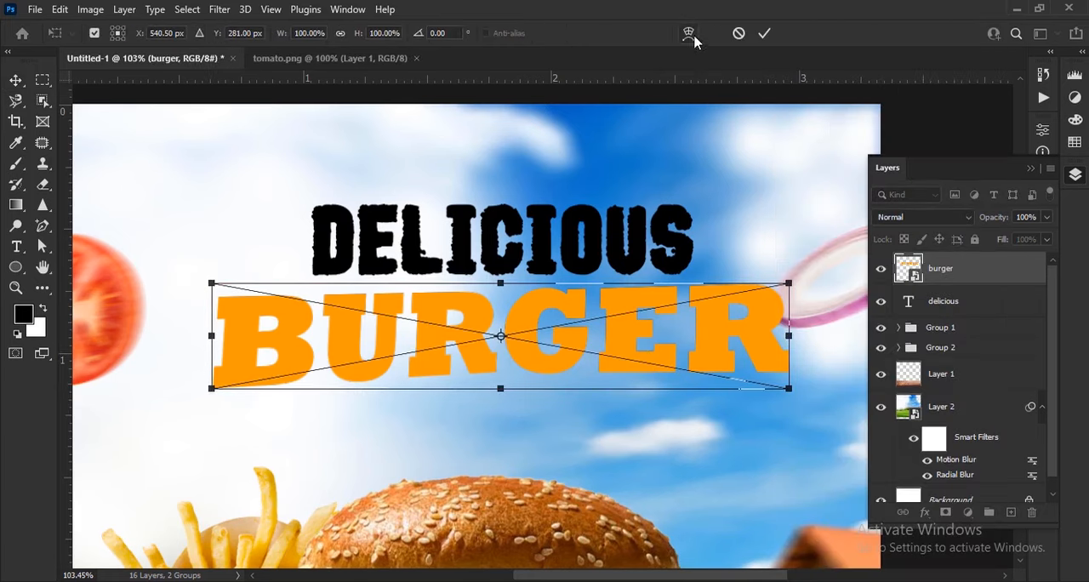
{"action": "left_click", "coordinate": [690, 34]}
{"action": "left_click_drag", "start_coordinate": [790, 389], "coordinate": [796, 405]}
{"action": "left_click_drag", "start_coordinate": [790, 284], "coordinate": [793, 275]}
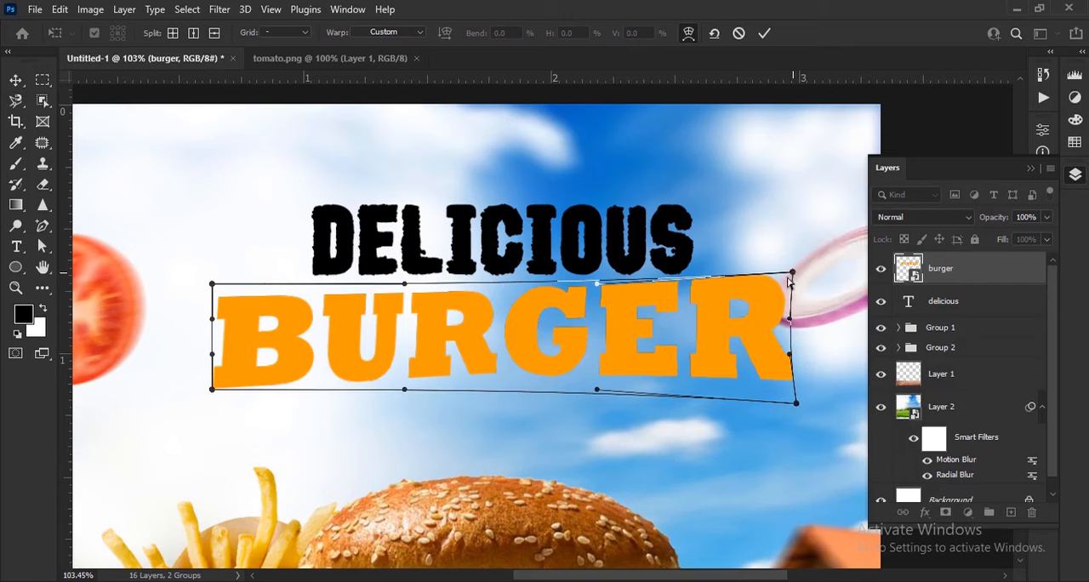
{"action": "left_click_drag", "start_coordinate": [214, 290], "coordinate": [204, 274]}
{"action": "left_click_drag", "start_coordinate": [211, 391], "coordinate": [212, 409]}
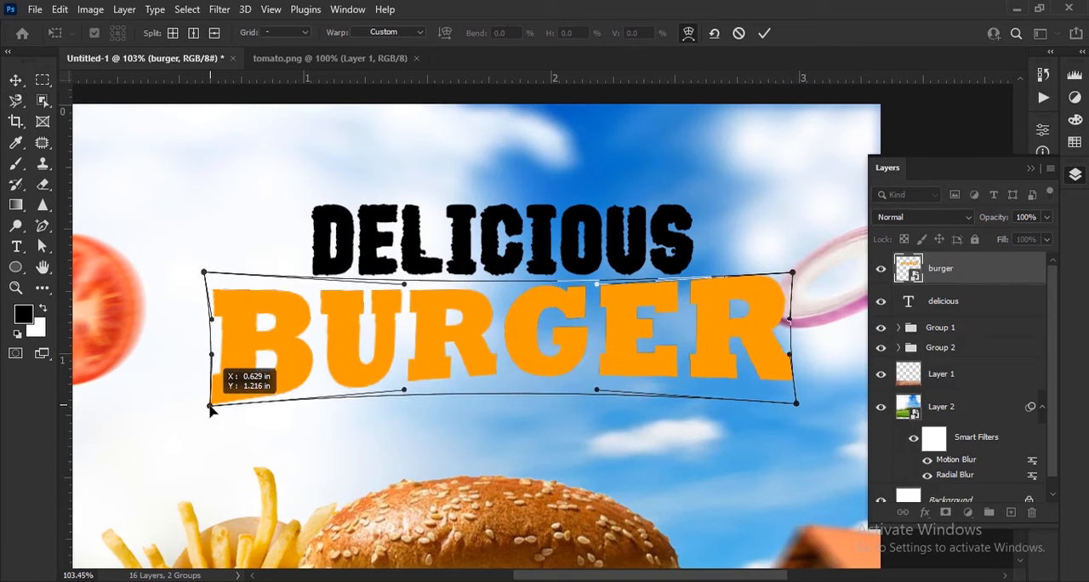
{"action": "left_click", "coordinate": [764, 33]}
{"action": "scroll", "coordinate": [519, 275], "scroll_direction": "down", "scroll_amount": 4}
{"action": "left_click", "coordinate": [836, 382]}
{"action": "left_click_drag", "start_coordinate": [601, 322], "coordinate": [611, 322]}
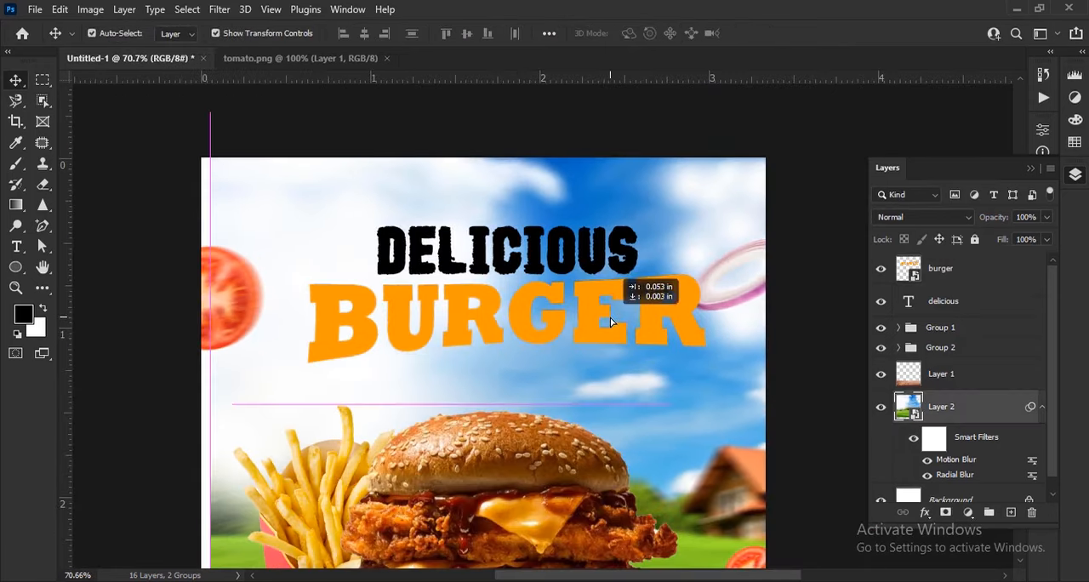
{"action": "key", "text": "ctrl+z"}
Step: Nudge the DELICIOUS text slightly to the right and start Perspective Warp on it, accepting rasterization
{"action": "left_click", "coordinate": [606, 332]}
{"action": "scroll", "coordinate": [538, 204], "scroll_direction": "up", "scroll_amount": 3}
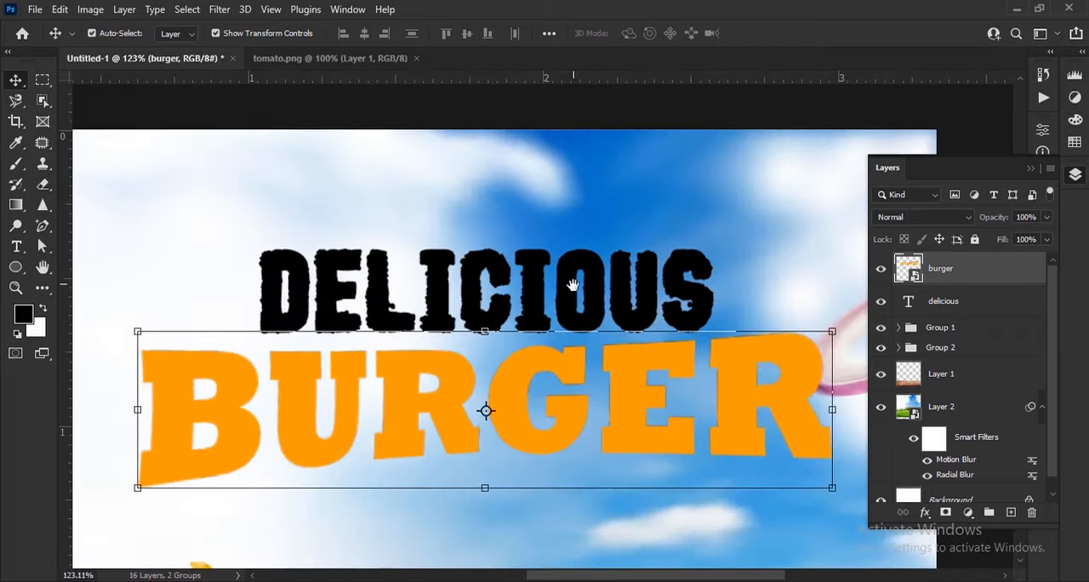
{"action": "mouse_move", "coordinate": [637, 310]}
{"action": "left_mouse_down"}
{"action": "mouse_move", "coordinate": [635, 301]}
{"action": "mouse_move", "coordinate": [643, 311]}
{"action": "left_mouse_up"}
{"action": "left_click", "coordinate": [59, 8]}
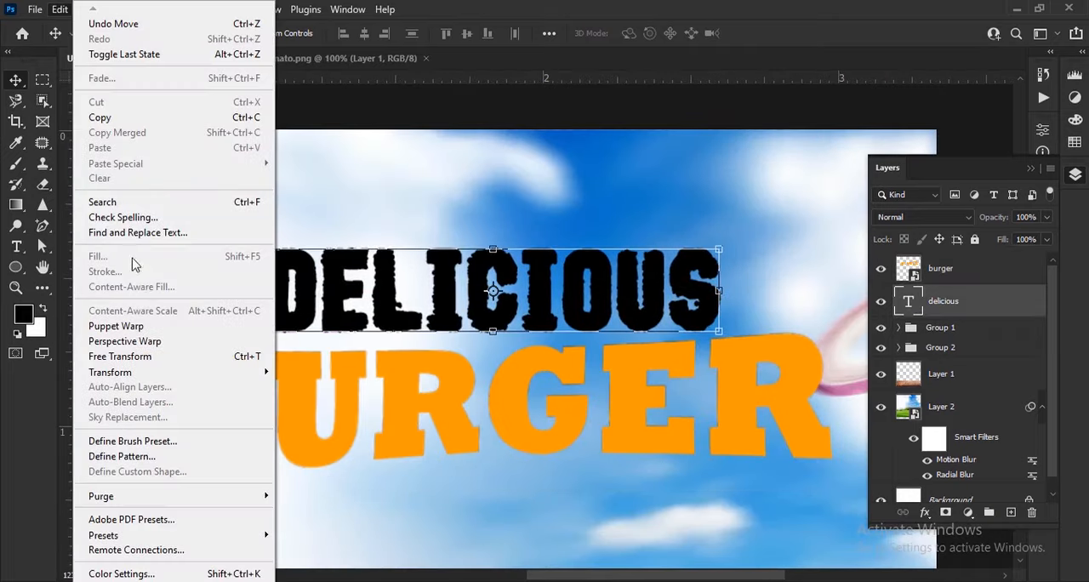
{"action": "left_click", "coordinate": [171, 337]}
{"action": "left_click", "coordinate": [516, 244]}
Step: Place separate perspective planes over the two ends of DELICIOUS, pull their outer corners inward to taper the word, and apply
{"action": "left_click_drag", "start_coordinate": [264, 253], "coordinate": [466, 340]}
{"action": "left_click_drag", "start_coordinate": [590, 332], "coordinate": [721, 330]}
{"action": "left_click", "coordinate": [146, 34]}
{"action": "left_click_drag", "start_coordinate": [263, 335], "coordinate": [266, 330]}
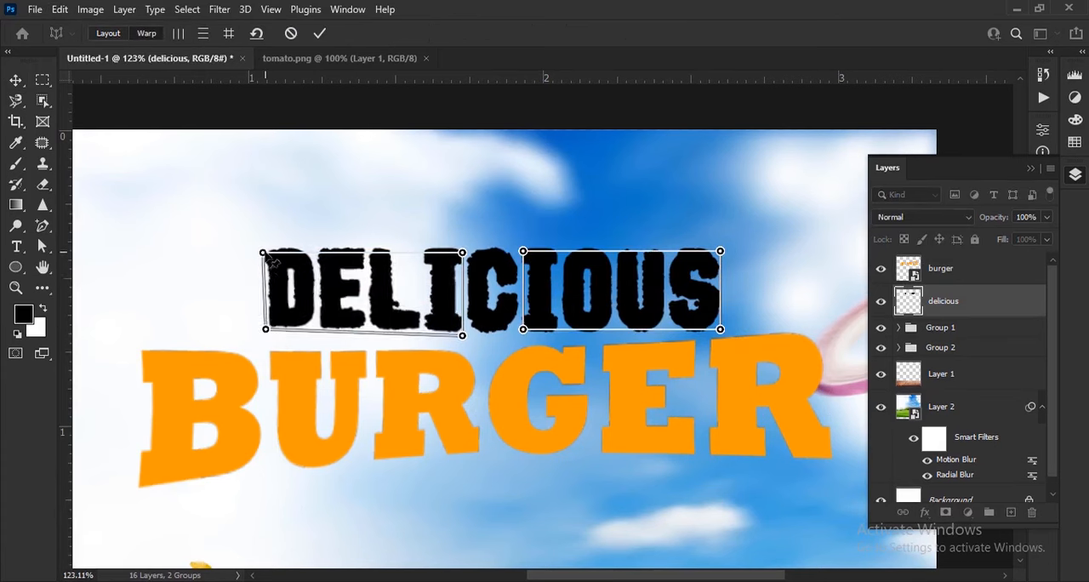
{"action": "left_click_drag", "start_coordinate": [263, 253], "coordinate": [265, 258]}
{"action": "left_click_drag", "start_coordinate": [721, 251], "coordinate": [716, 256]}
{"action": "left_click_drag", "start_coordinate": [721, 329], "coordinate": [714, 323]}
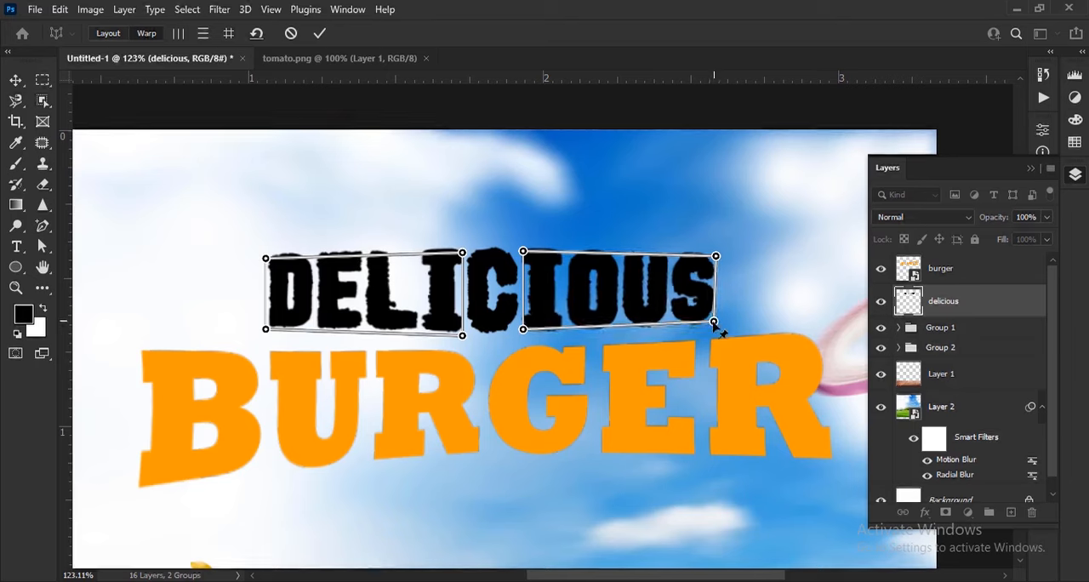
{"action": "left_click", "coordinate": [319, 34]}
Step: Scale both DELICIOUS and BURGER down slightly so the headline clears the onion slice
{"action": "key", "text": "ctrl+minus"}
{"action": "key", "text": "ctrl+minus"}
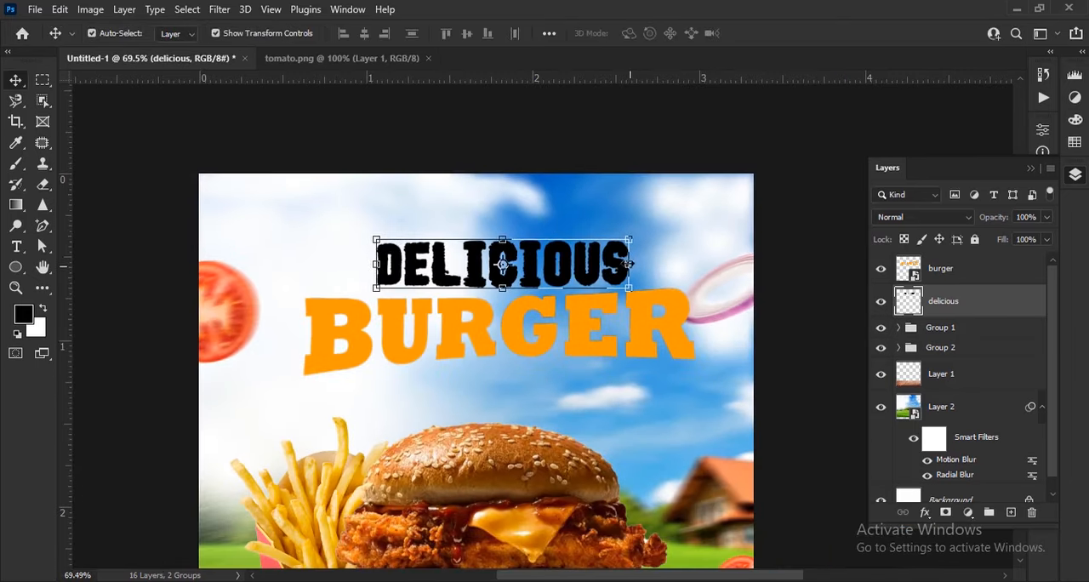
{"action": "left_click_drag", "start_coordinate": [628, 265], "coordinate": [577, 244]}
{"action": "left_click", "coordinate": [791, 33]}
{"action": "left_click", "coordinate": [601, 338]}
{"action": "left_click_drag", "start_coordinate": [715, 311], "coordinate": [672, 313]}
{"action": "left_click", "coordinate": [764, 33]}
Step: Move DELICIOUS so it sits centered just above the smaller BURGER
{"action": "scroll", "coordinate": [646, 368], "scroll_direction": "up", "scroll_amount": 3}
{"action": "left_click_drag", "start_coordinate": [646, 368], "coordinate": [739, 372]}
{"action": "left_click_drag", "start_coordinate": [680, 259], "coordinate": [648, 281]}
Step: Add a black drop shadow to the BURGER layer with 89% opacity, 5 px distance, 13% spread and 0 px size
{"action": "left_click", "coordinate": [959, 274]}
{"action": "left_click_drag", "start_coordinate": [782, 366], "coordinate": [661, 316]}
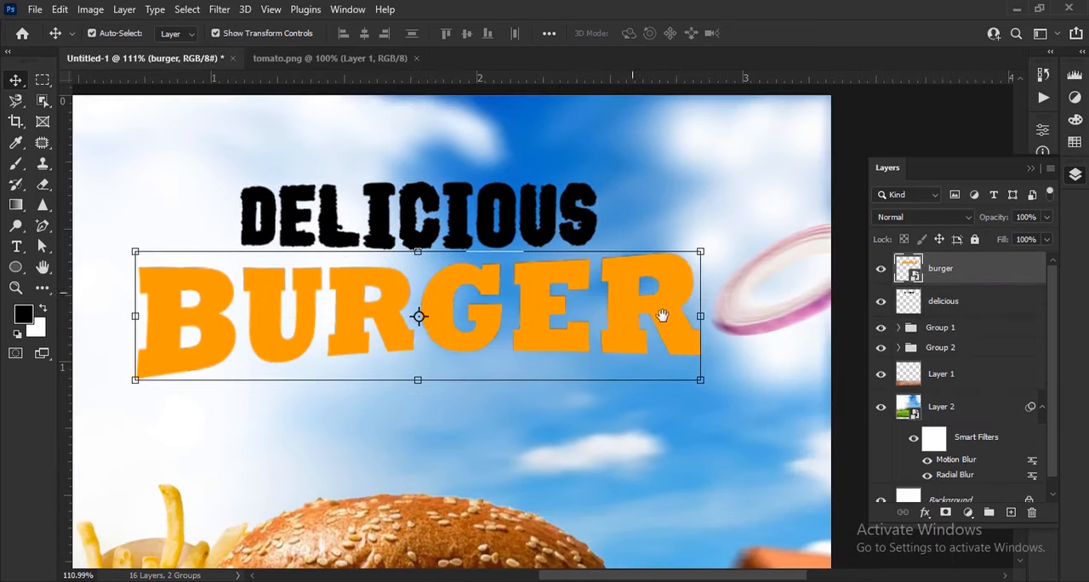
{"action": "left_click", "coordinate": [926, 512]}
{"action": "left_click", "coordinate": [907, 271]}
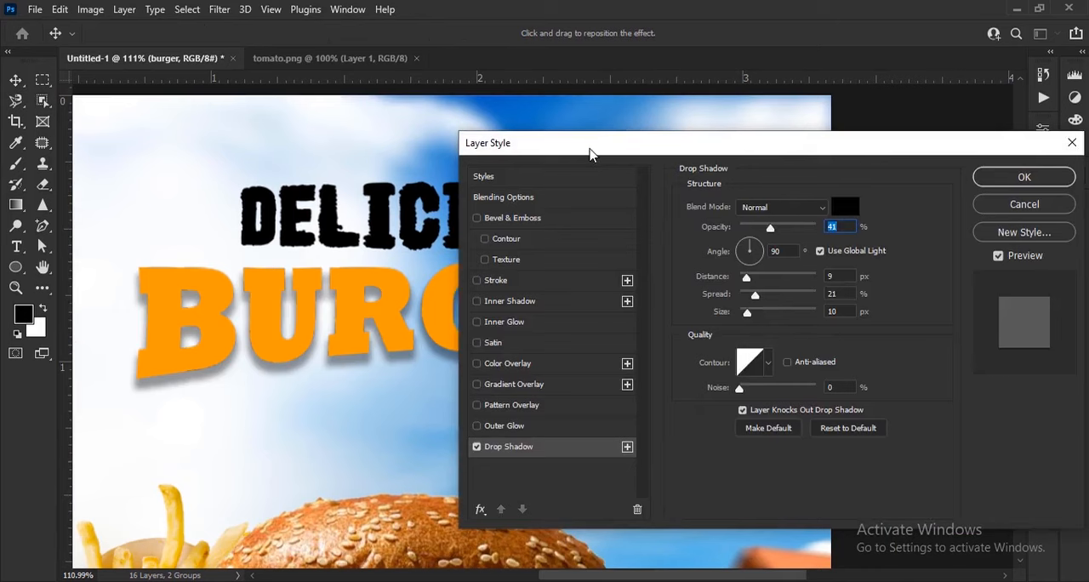
{"action": "left_click_drag", "start_coordinate": [588, 148], "coordinate": [729, 91]}
{"action": "left_click_drag", "start_coordinate": [915, 169], "coordinate": [964, 168]}
{"action": "mouse_move", "coordinate": [888, 255]}
{"action": "left_mouse_down"}
{"action": "mouse_move", "coordinate": [877, 256]}
{"action": "mouse_move", "coordinate": [889, 239]}
{"action": "left_mouse_up"}
{"action": "left_click_drag", "start_coordinate": [888, 222], "coordinate": [885, 224]}
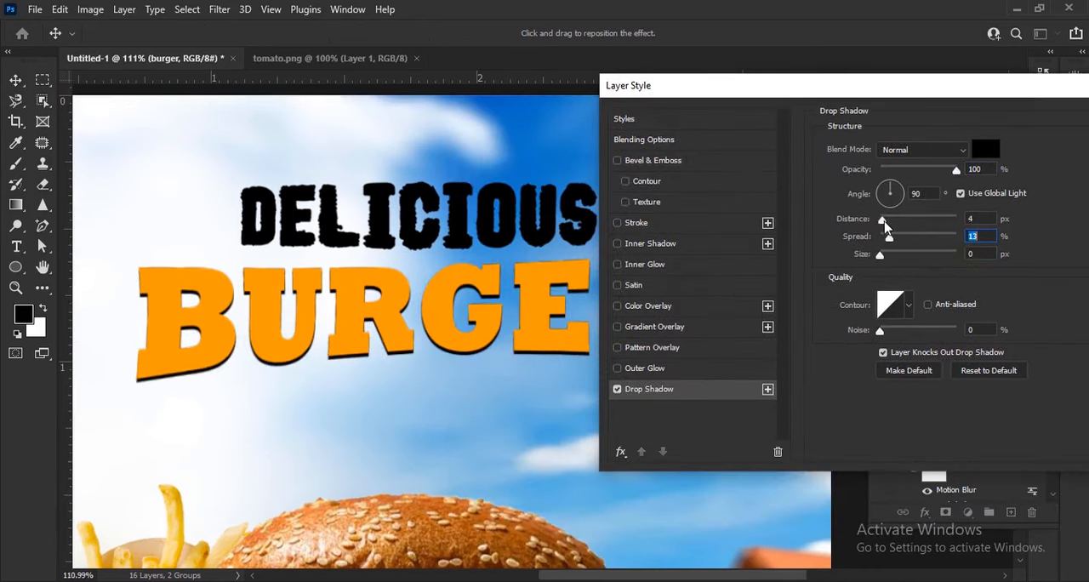
{"action": "left_click_drag", "start_coordinate": [956, 170], "coordinate": [950, 173]}
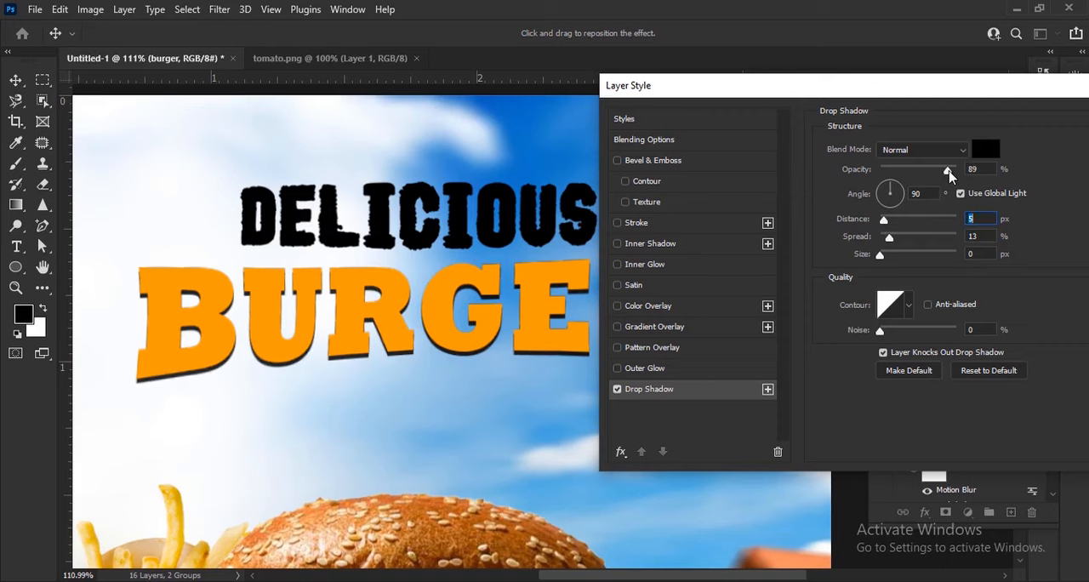
{"action": "left_click_drag", "start_coordinate": [994, 94], "coordinate": [762, 125]}
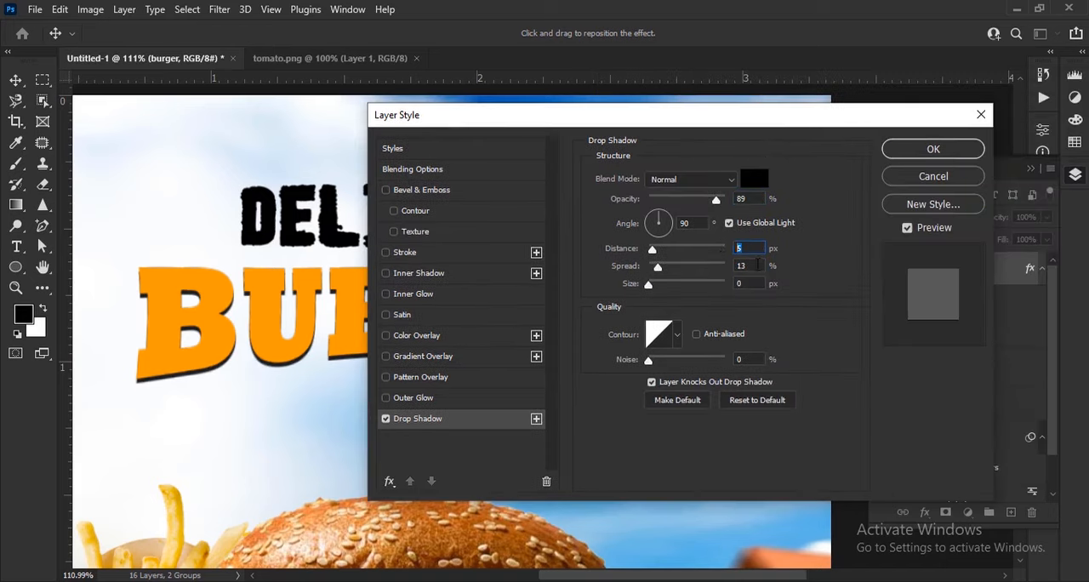
{"action": "key", "text": "Return"}
{"action": "key", "text": "ctrl+0"}
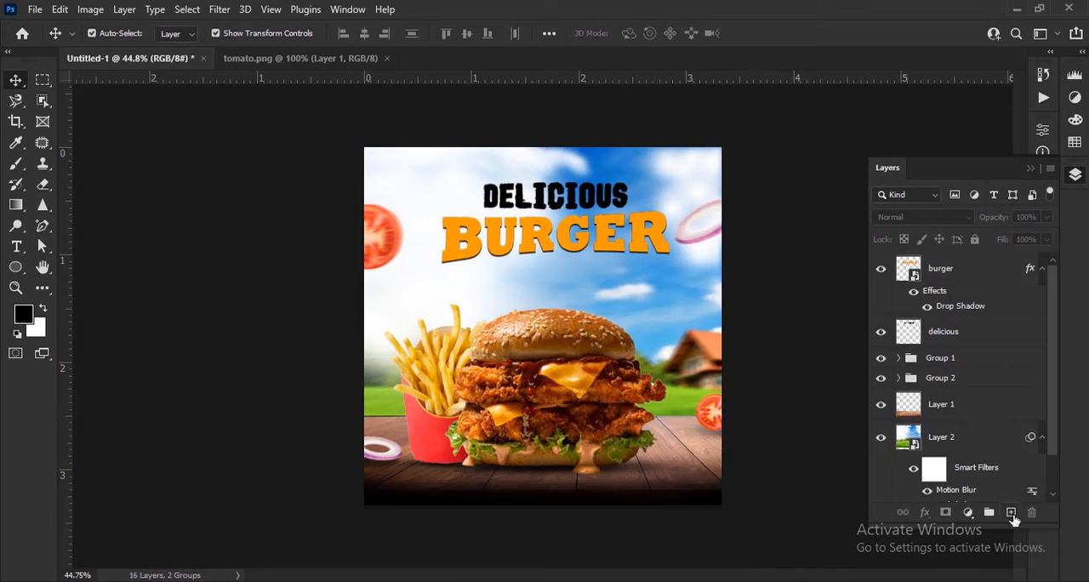
Step: Create a new layer directly above the blurred landscape layer and set its blend mode to Hard Light
{"action": "left_click", "coordinate": [978, 425]}
{"action": "left_click", "coordinate": [1012, 513]}
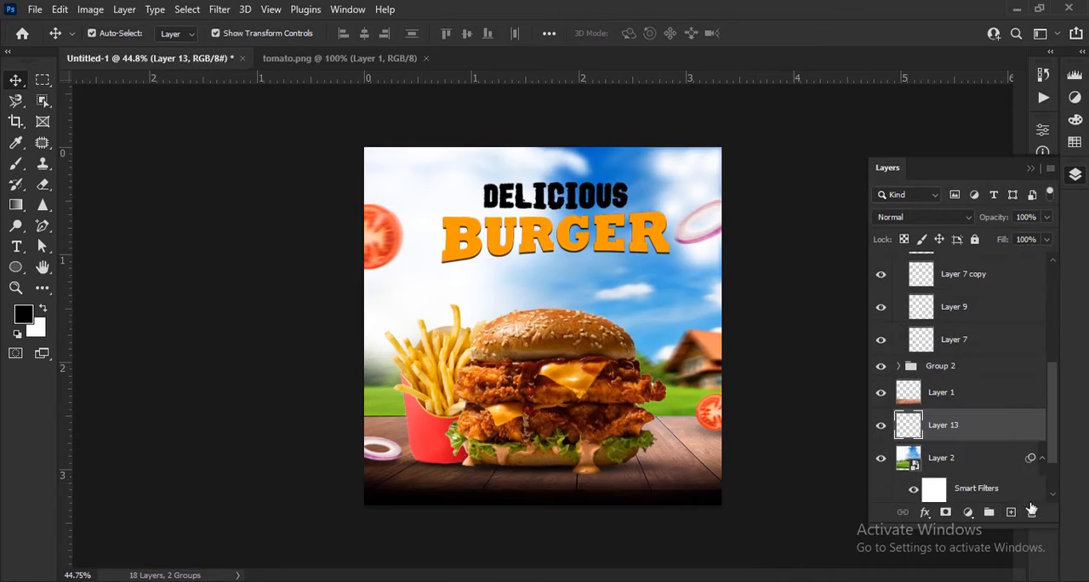
{"action": "left_click", "coordinate": [923, 217]}
{"action": "left_click", "coordinate": [926, 405]}
Step: Add a radial Gradient Fill on the new layer and position its center in the sky above the fries
{"action": "left_click", "coordinate": [969, 512]}
{"action": "left_click", "coordinate": [1014, 253]}
{"action": "left_click", "coordinate": [862, 167]}
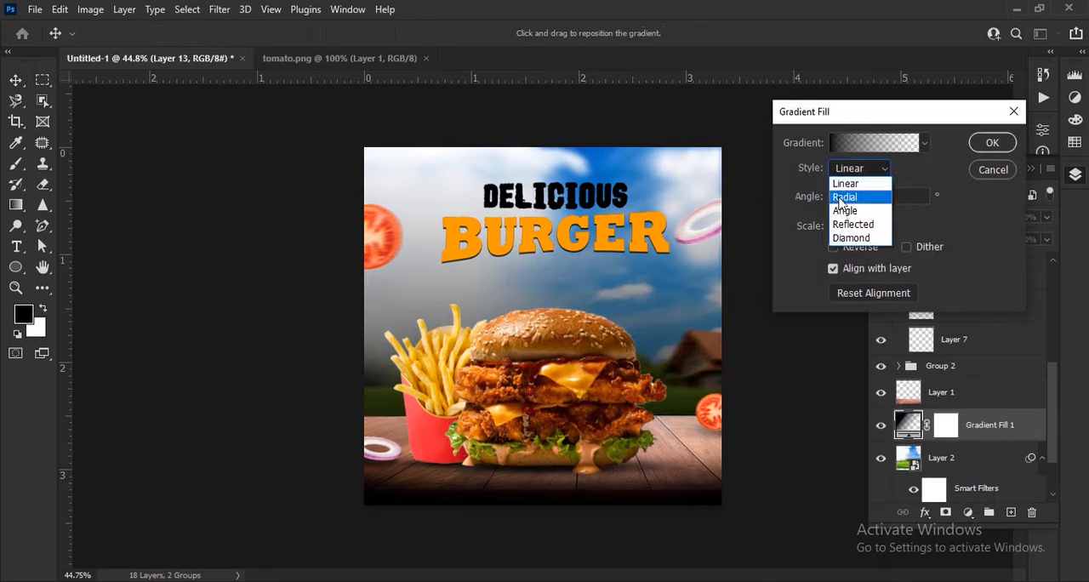
{"action": "left_click", "coordinate": [851, 183]}
{"action": "left_click_drag", "start_coordinate": [566, 308], "coordinate": [438, 283]}
Step: Change the gradient's starting color stop to warm yellow ffda58
{"action": "left_click", "coordinate": [856, 146]}
{"action": "double_click", "coordinate": [721, 397]}
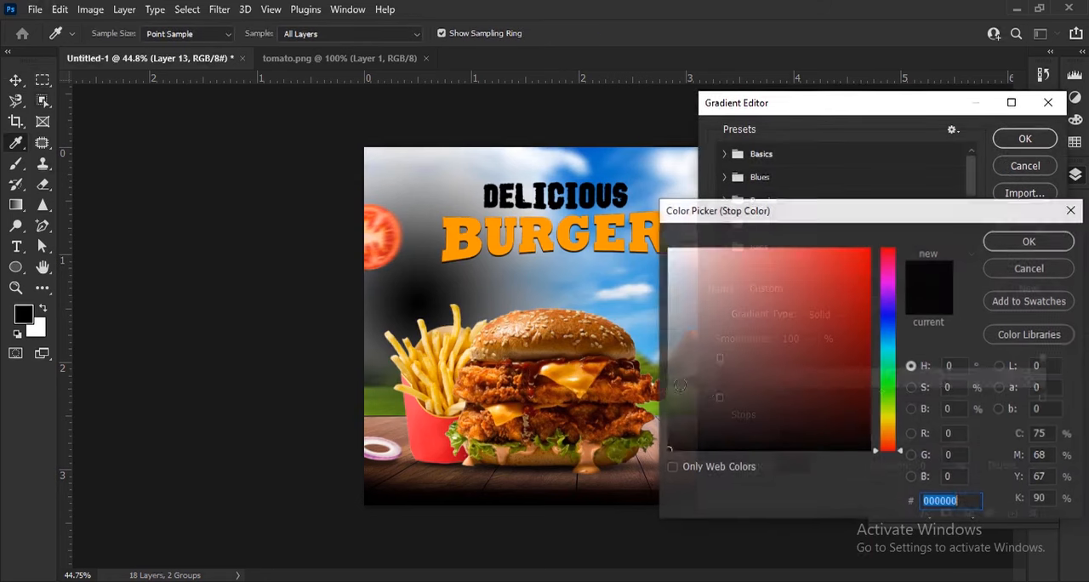
{"action": "left_click", "coordinate": [538, 241]}
{"action": "left_click_drag", "start_coordinate": [894, 434], "coordinate": [894, 422]}
{"action": "left_click_drag", "start_coordinate": [823, 305], "coordinate": [766, 183]}
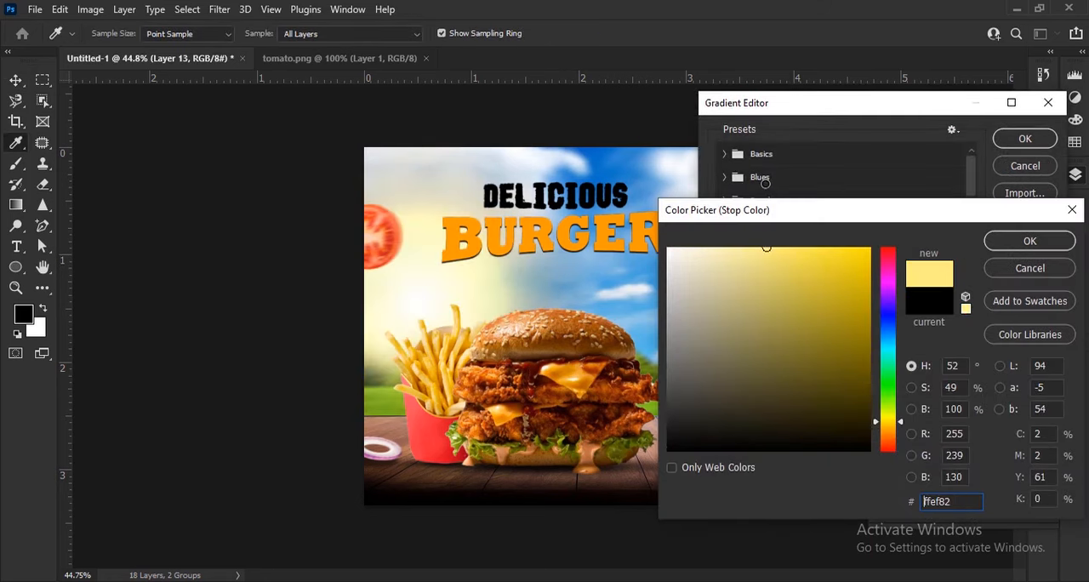
{"action": "left_click", "coordinate": [897, 424]}
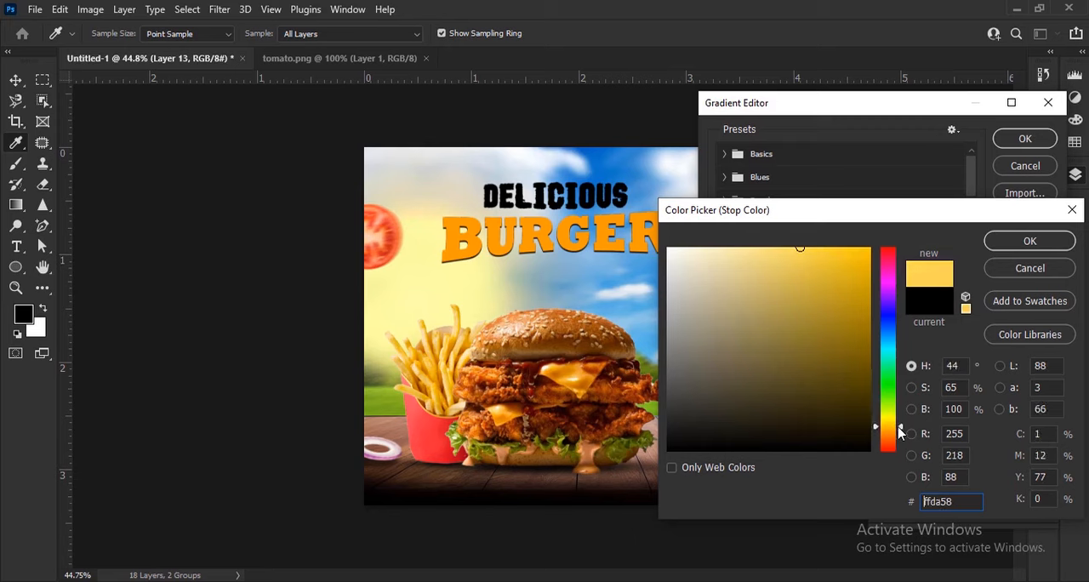
{"action": "left_click", "coordinate": [1030, 242]}
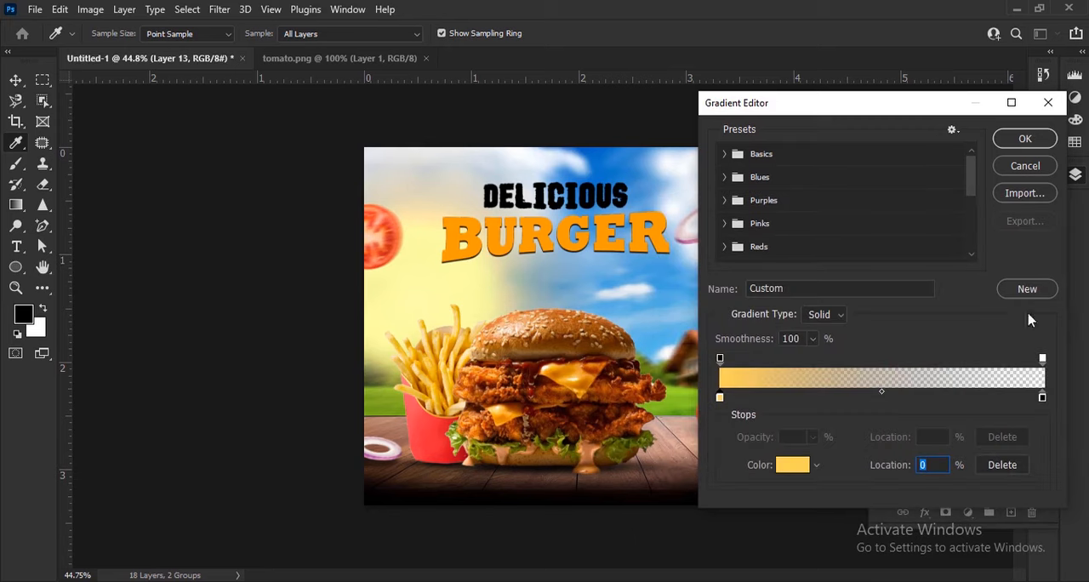
Step: Add a coral red color stop at 59% in the gradient and accept the edited gradient
{"action": "left_click", "coordinate": [911, 397]}
{"action": "double_click", "coordinate": [911, 397]}
{"action": "left_click_drag", "start_coordinate": [879, 418], "coordinate": [896, 443]}
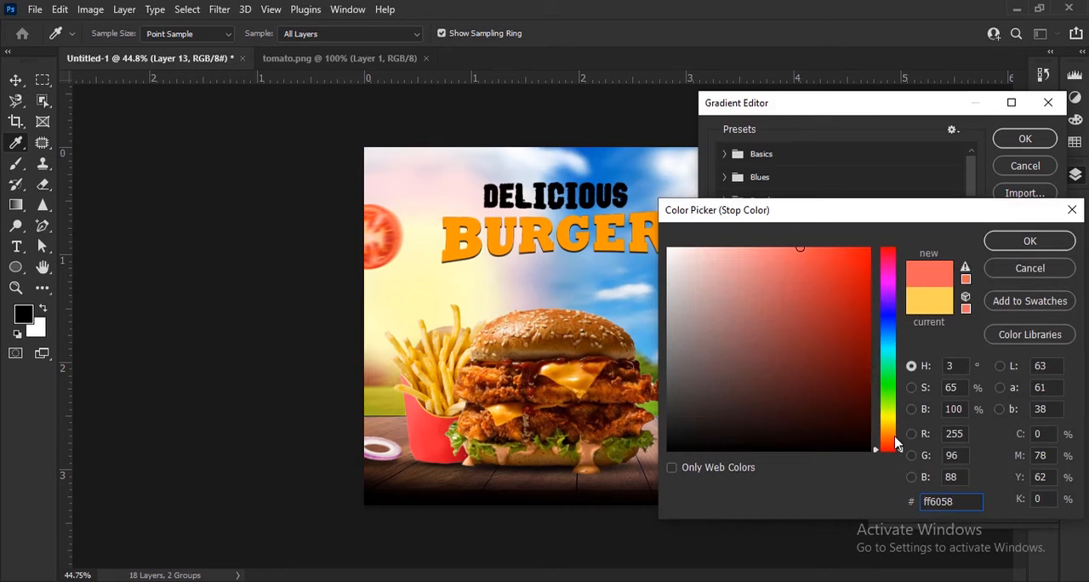
{"action": "mouse_move", "coordinate": [813, 282]}
{"action": "left_mouse_down"}
{"action": "mouse_move", "coordinate": [820, 275]}
{"action": "mouse_move", "coordinate": [793, 231]}
{"action": "left_mouse_up"}
{"action": "left_click", "coordinate": [1030, 241]}
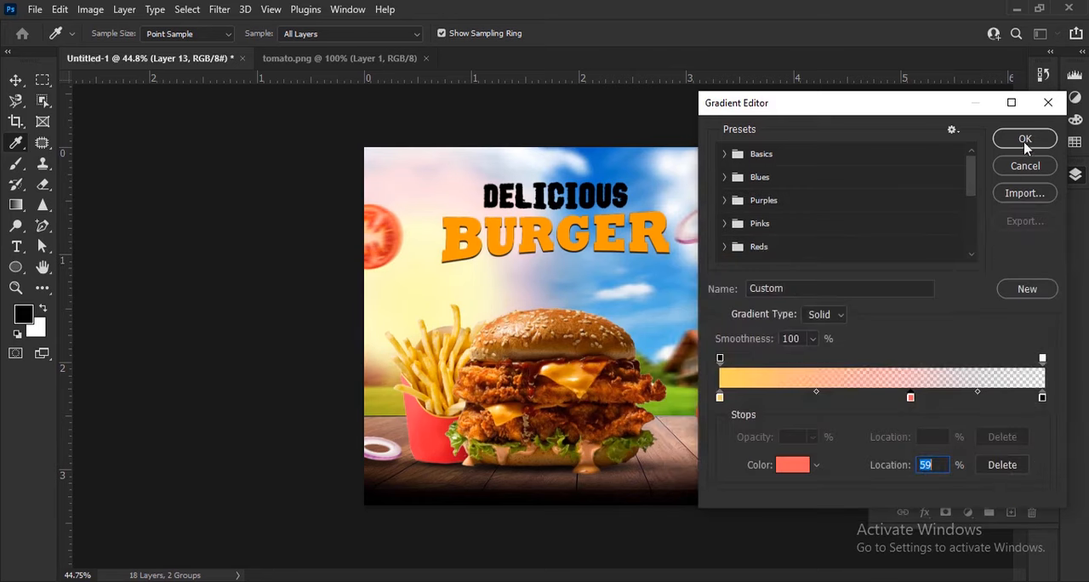
{"action": "left_click", "coordinate": [1026, 139]}
Step: Set the gradient fill's scale to 149%, accept it, and compare the image with the fill hidden and shown
{"action": "scroll", "coordinate": [851, 227], "scroll_direction": "up", "scroll_amount": 8}
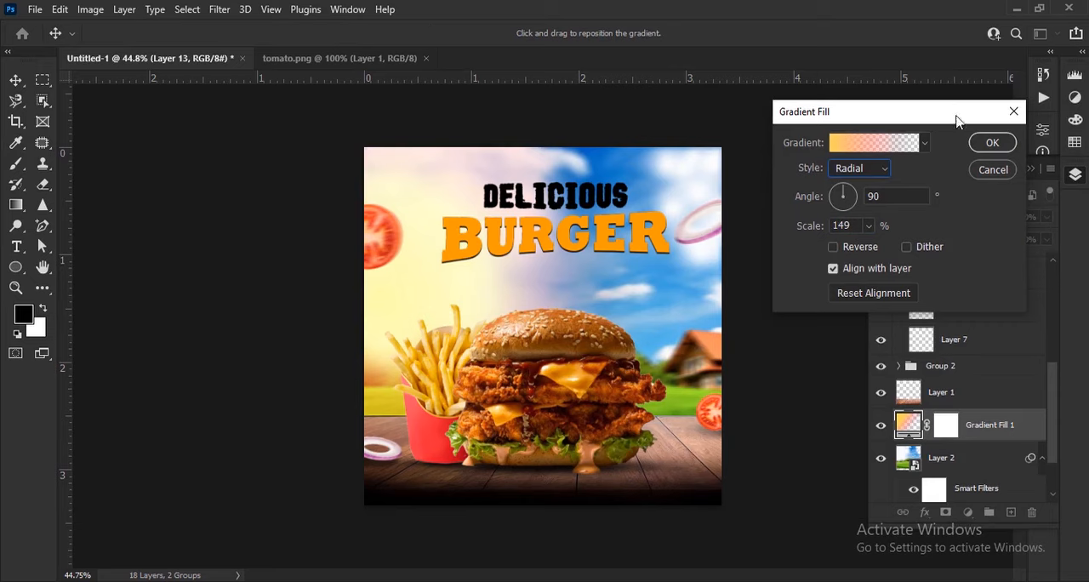
{"action": "left_click", "coordinate": [992, 142]}
{"action": "left_click", "coordinate": [882, 425]}
{"action": "left_click", "coordinate": [882, 425]}
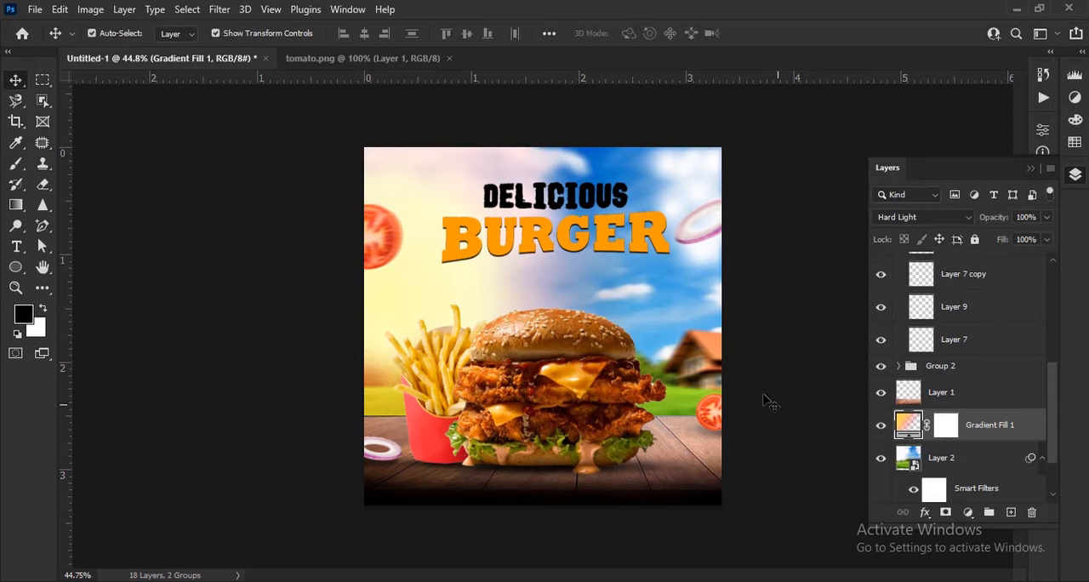
{"action": "left_click", "coordinate": [785, 410]}
Step: Scale BURGER and DELICIOUS up together to 105.79% and shift them slightly up, keeping clear of the onion slice
{"action": "scroll", "coordinate": [685, 244], "scroll_direction": "up", "scroll_amount": 2}
{"action": "scroll", "coordinate": [685, 244], "scroll_direction": "up", "scroll_amount": 2}
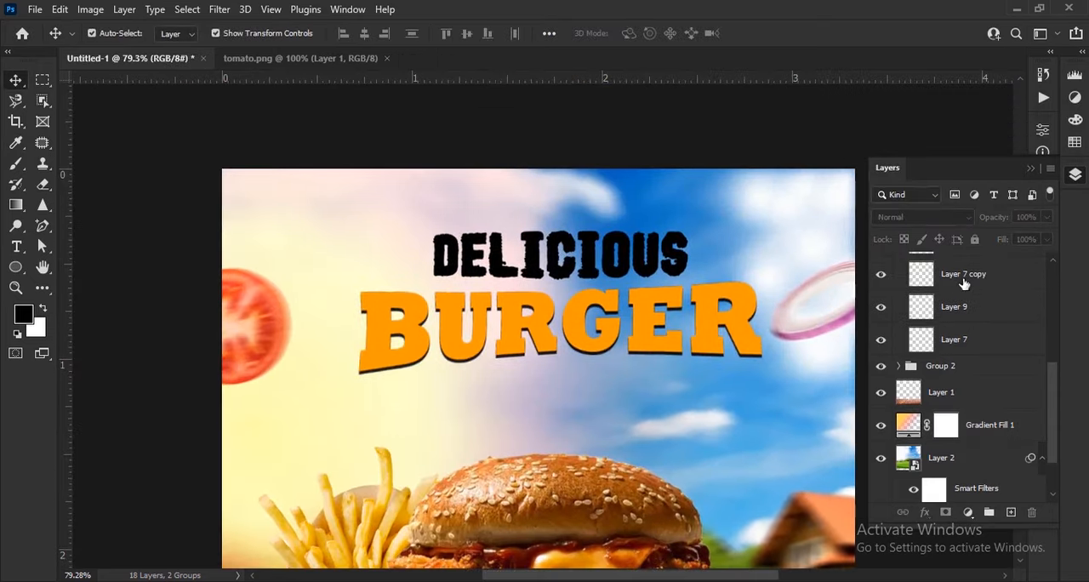
{"action": "scroll", "coordinate": [962, 288], "scroll_direction": "up", "scroll_amount": 3}
{"action": "left_click", "coordinate": [899, 390]}
{"action": "left_click", "coordinate": [971, 268]}
{"action": "left_click", "coordinate": [924, 332], "text": "shift"}
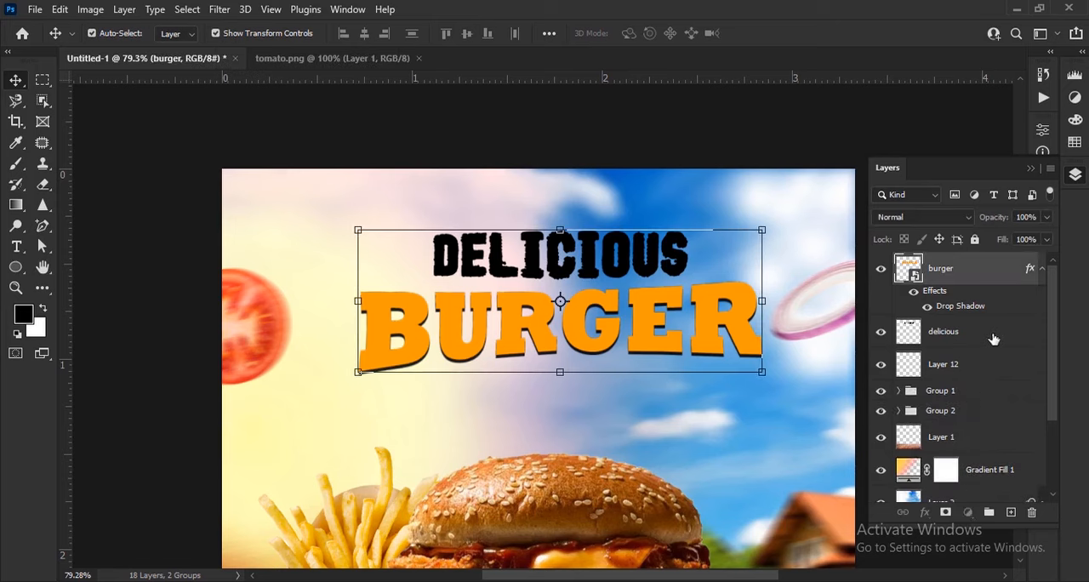
{"action": "left_click_drag", "start_coordinate": [764, 301], "coordinate": [752, 321]}
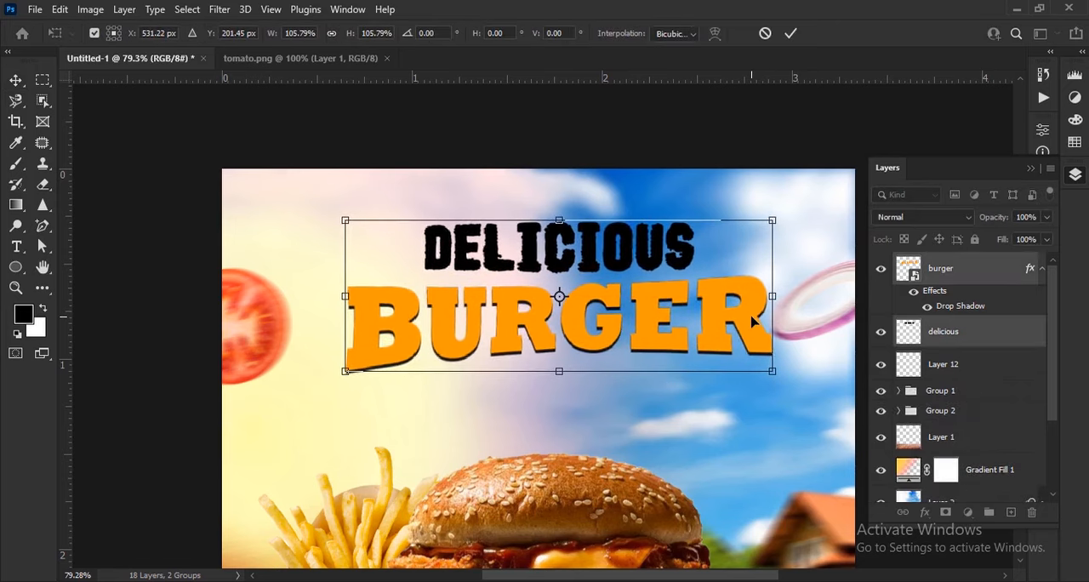
{"action": "left_click", "coordinate": [790, 34]}
Step: Add the text LIMITED TIME OFFER at 30 pt just below BURGER
{"action": "scroll", "coordinate": [714, 294], "scroll_direction": "down", "scroll_amount": 1}
{"action": "scroll", "coordinate": [714, 294], "scroll_direction": "down", "scroll_amount": 3}
{"action": "scroll", "coordinate": [479, 315], "scroll_direction": "up", "scroll_amount": 5}
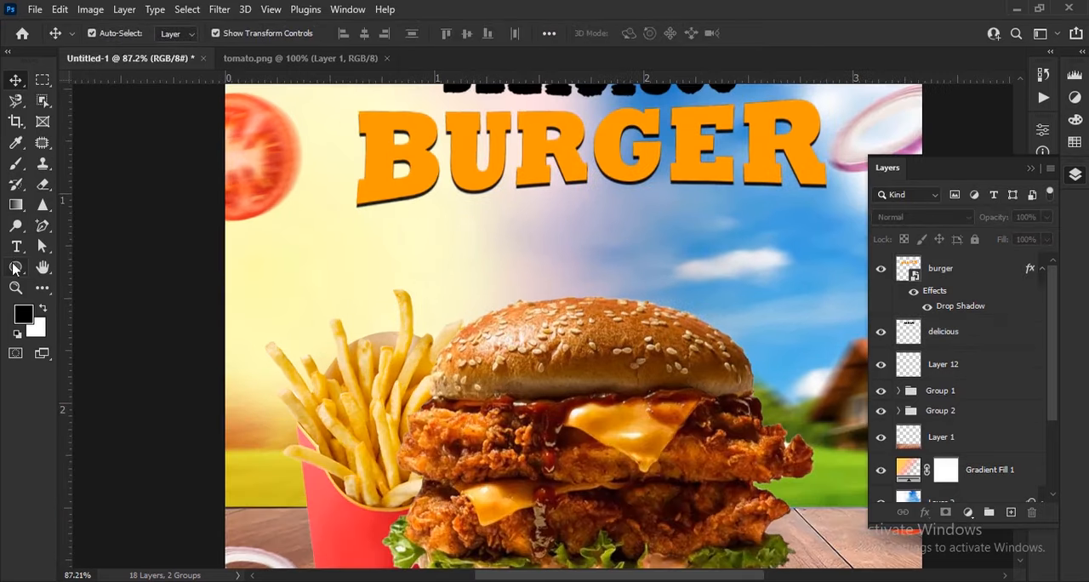
{"action": "left_click", "coordinate": [15, 251]}
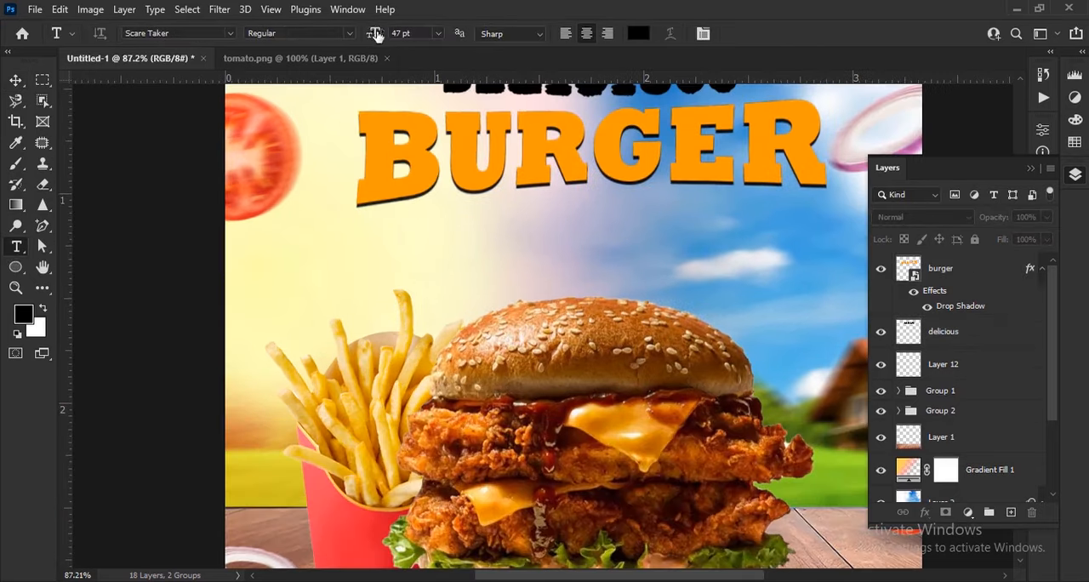
{"action": "left_click", "coordinate": [512, 279]}
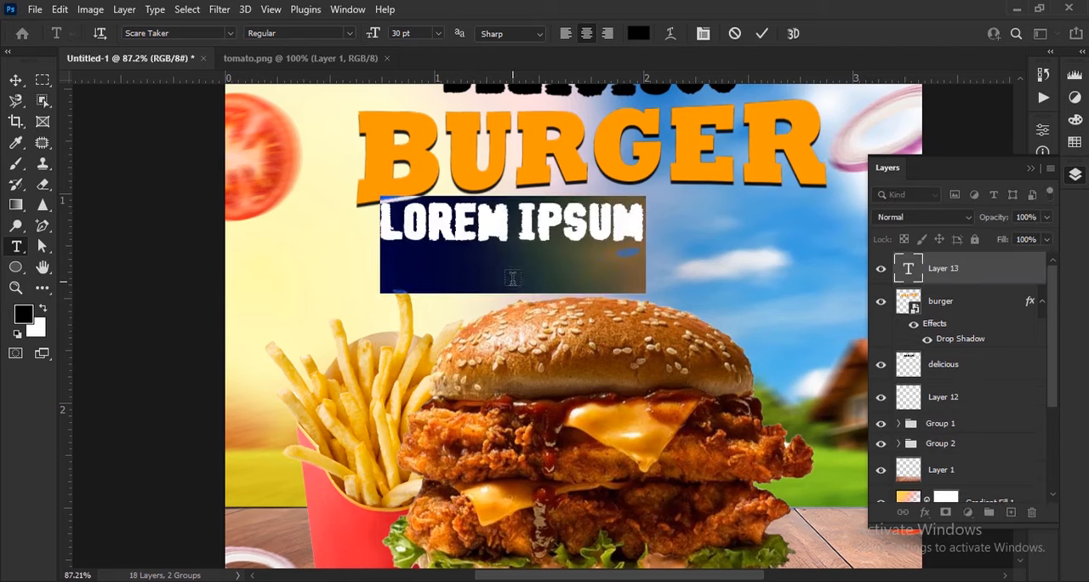
{"action": "type", "text": "LIMITED TIME OFFER"}
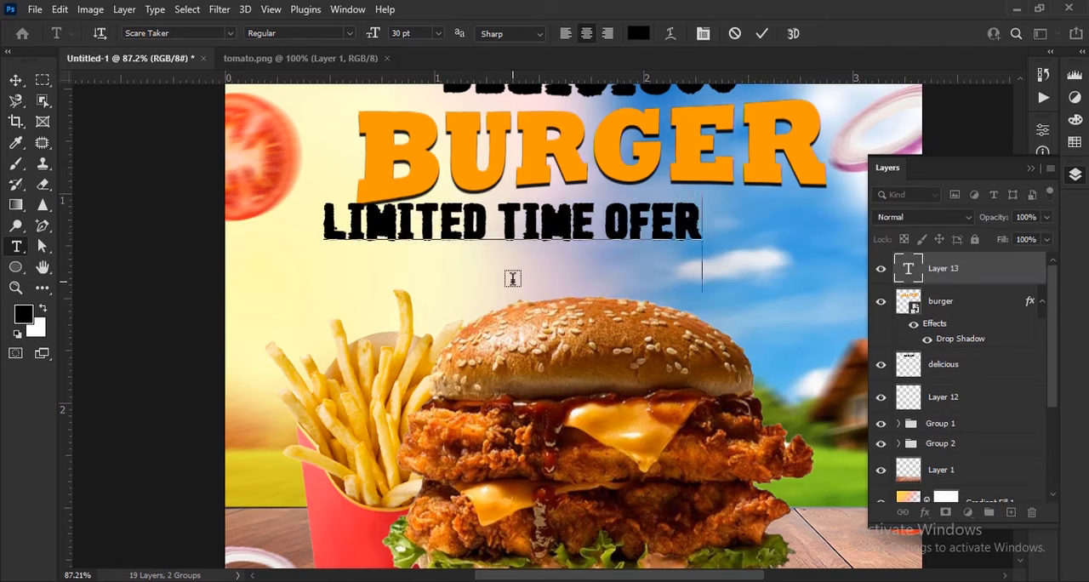
{"action": "key", "text": "BackSpace"}
{"action": "key", "text": "BackSpace"}
{"action": "type", "text": "FER"}
{"action": "left_click", "coordinate": [761, 34]}
{"action": "left_click", "coordinate": [17, 80]}
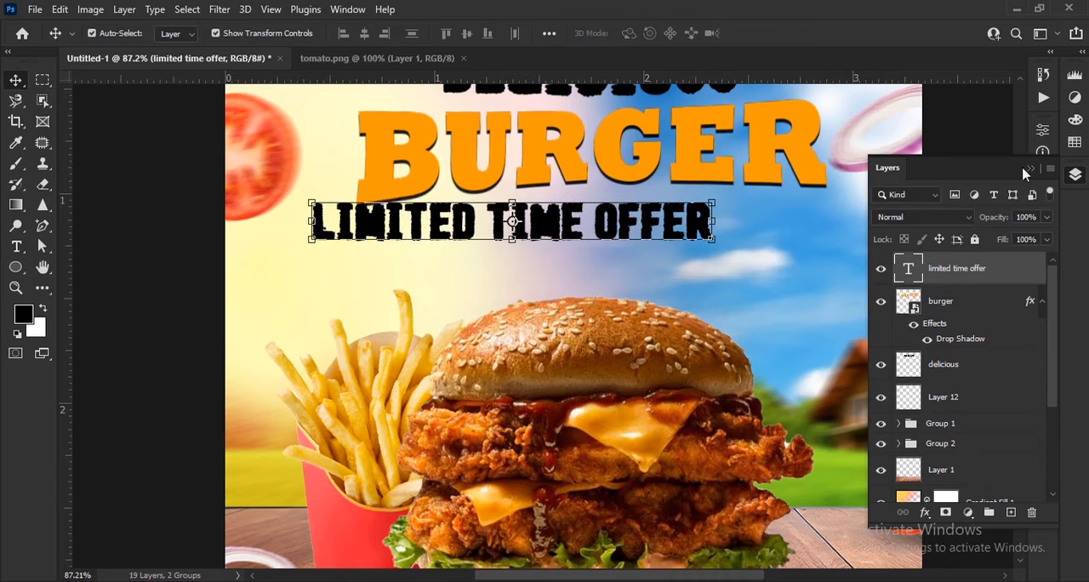
Step: Recolor the offer text to ffffff, set its font to Freestyle Script, and move it right beneath BURGER
{"action": "left_click", "coordinate": [1031, 169]}
{"action": "left_click", "coordinate": [1044, 271]}
{"action": "left_click", "coordinate": [998, 365]}
{"action": "type", "text": "ffffff"}
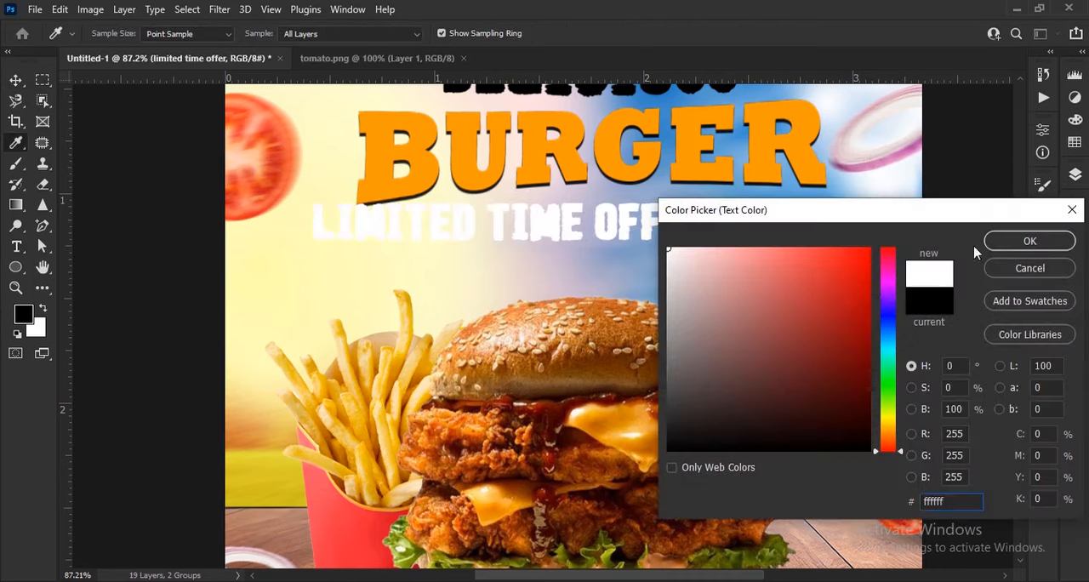
{"action": "left_click", "coordinate": [1030, 241]}
{"action": "left_click", "coordinate": [948, 296]}
{"action": "left_click", "coordinate": [895, 85]}
{"action": "left_click_drag", "start_coordinate": [513, 224], "coordinate": [672, 233]}
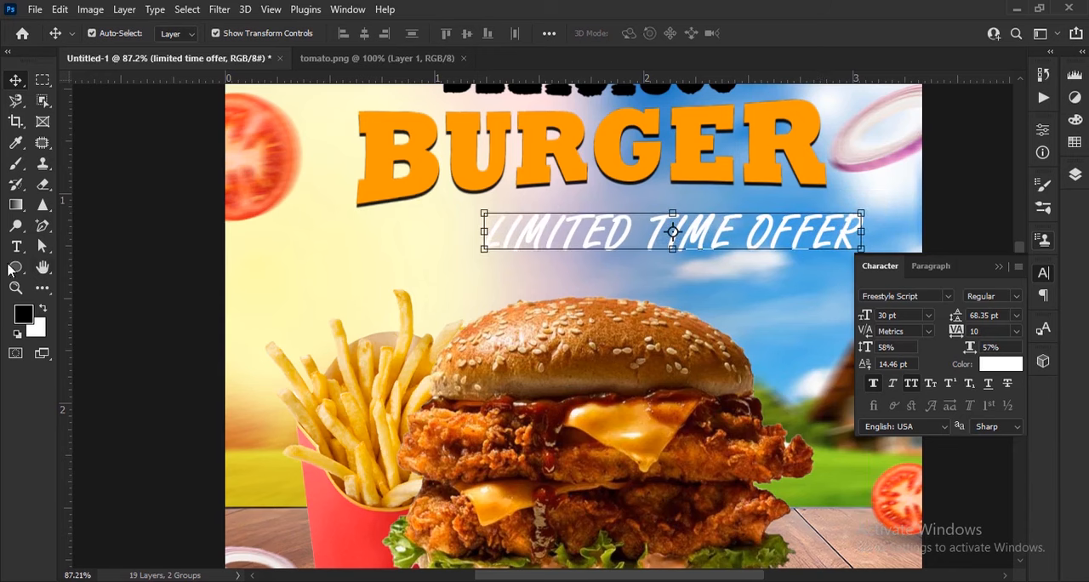
Step: Change the offer text to read Limited Time Offer in title case and shift it left toward the middle of BURGER
{"action": "left_click", "coordinate": [16, 247]}
{"action": "left_click_drag", "start_coordinate": [506, 242], "coordinate": [838, 240]}
{"action": "left_click", "coordinate": [917, 382]}
{"action": "left_click", "coordinate": [909, 383]}
{"action": "left_click", "coordinate": [909, 383]}
{"action": "left_click", "coordinate": [762, 33]}
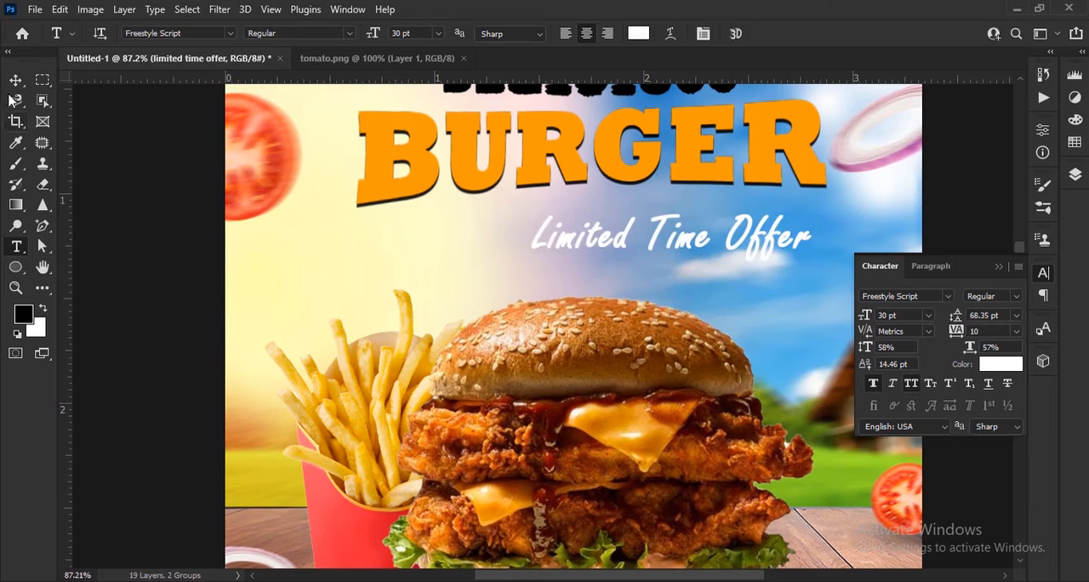
{"action": "left_click", "coordinate": [16, 80]}
{"action": "left_click_drag", "start_coordinate": [763, 231], "coordinate": [710, 232]}
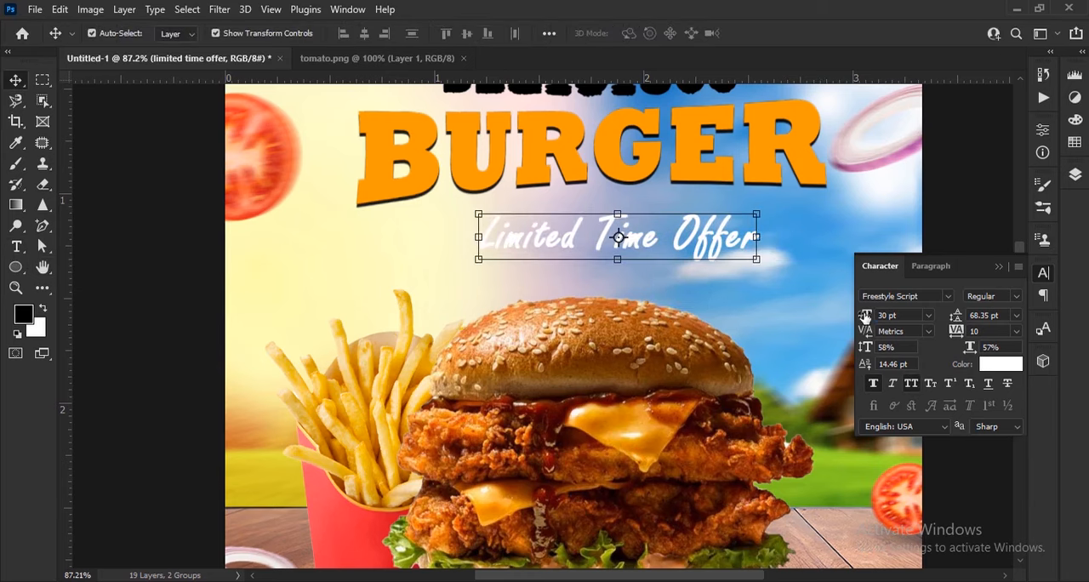
Step: Set the offer text to 31 pt with 76% vertical scale and center it beneath BURGER
{"action": "left_click_drag", "start_coordinate": [868, 318], "coordinate": [871, 314]}
{"action": "left_click_drag", "start_coordinate": [869, 350], "coordinate": [883, 349]}
{"action": "left_click_drag", "start_coordinate": [870, 315], "coordinate": [868, 315]}
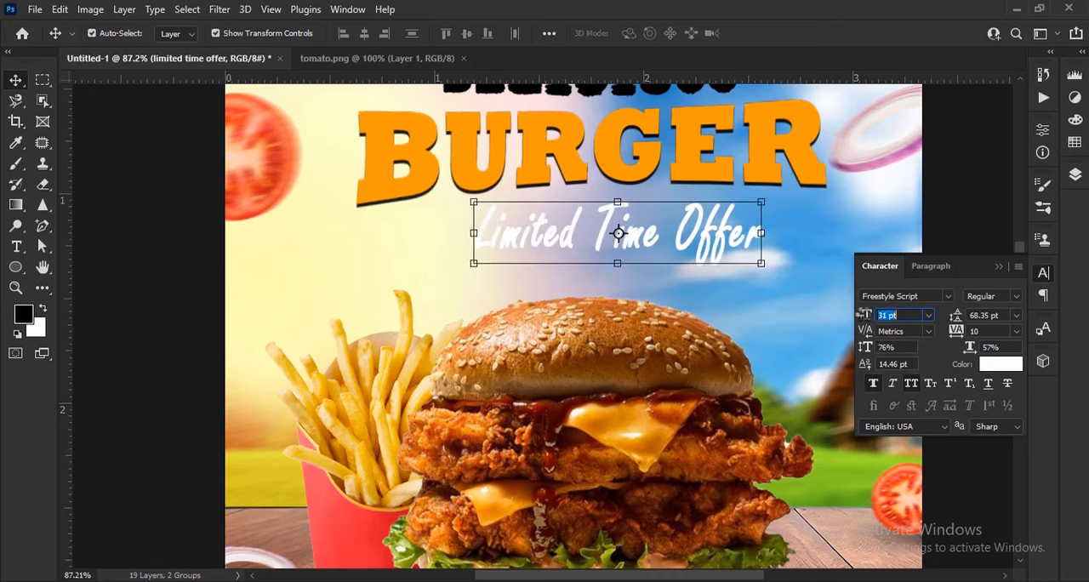
{"action": "left_click_drag", "start_coordinate": [734, 235], "coordinate": [715, 238]}
{"action": "left_click", "coordinate": [999, 267]}
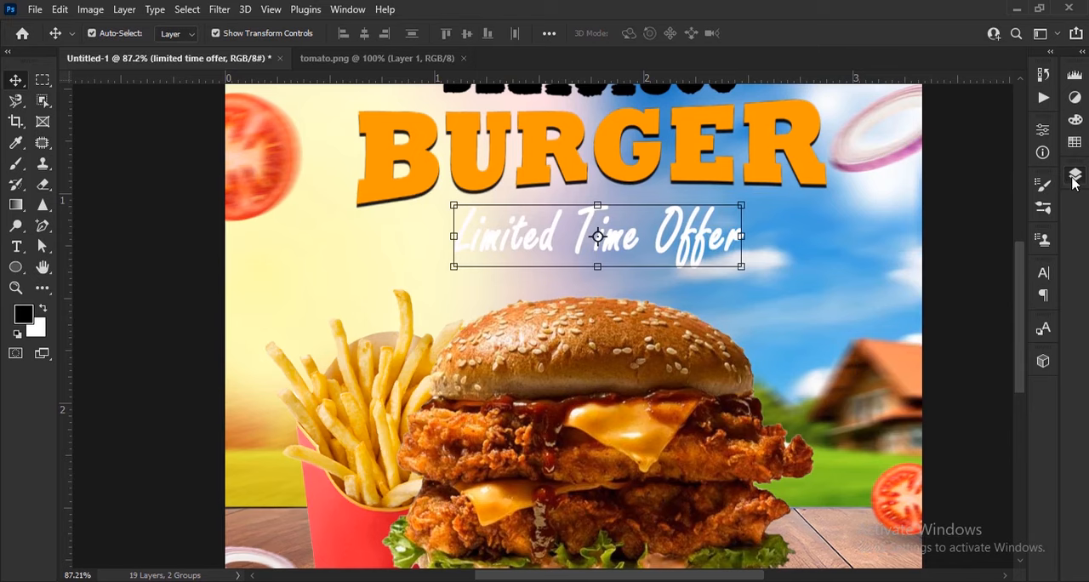
Step: Add a black drop shadow to the offer text with about 49% opacity, 5 px distance, 0% spread and 0 px size
{"action": "left_click", "coordinate": [1074, 175]}
{"action": "left_click", "coordinate": [926, 512]}
{"action": "left_click", "coordinate": [960, 503]}
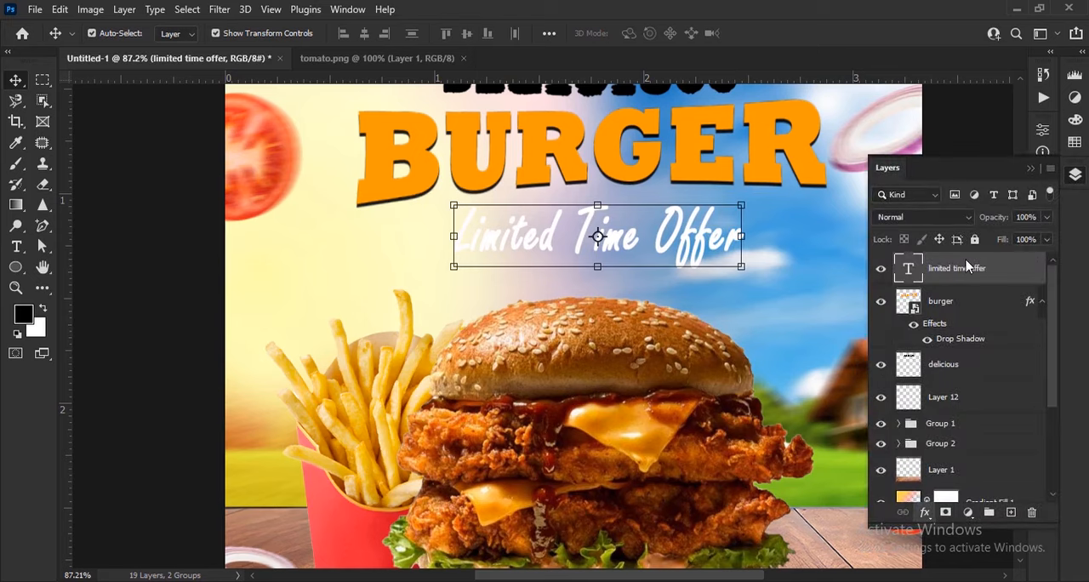
{"action": "left_click_drag", "start_coordinate": [628, 102], "coordinate": [887, 174]}
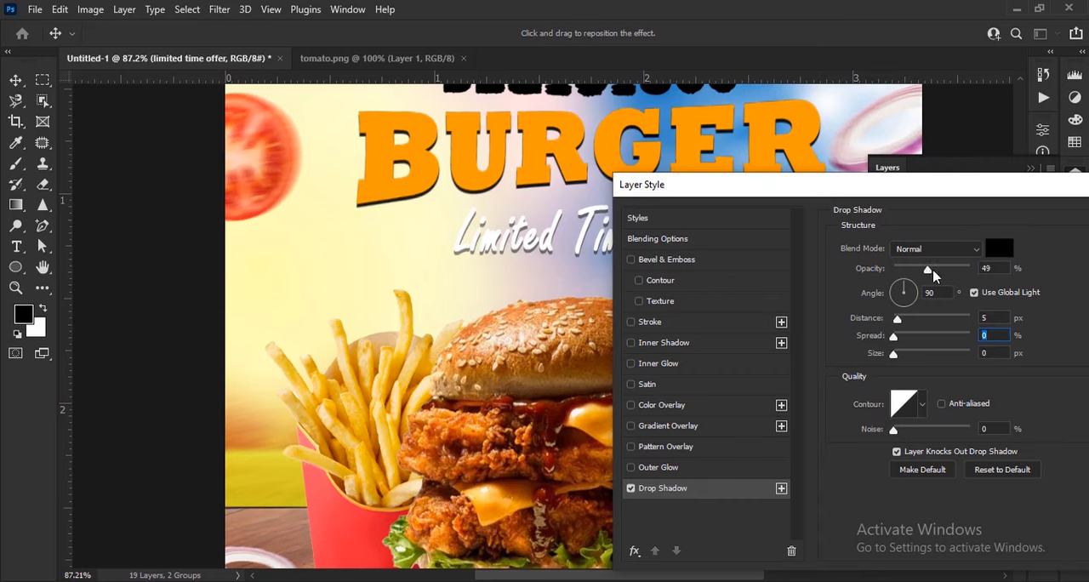
{"action": "left_click_drag", "start_coordinate": [986, 191], "coordinate": [794, 202]}
{"action": "left_click", "coordinate": [953, 238]}
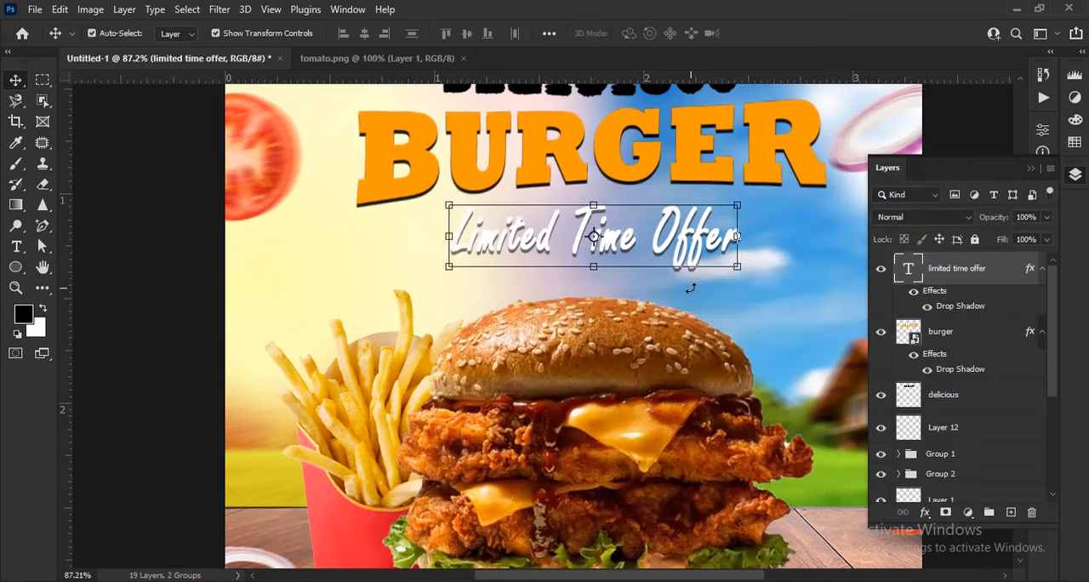
Step: Place the clouds-sticker-png-picture-14 and cold images from the file folder into the burger ad
{"action": "scroll", "coordinate": [510, 265], "scroll_direction": "down", "scroll_amount": 4}
{"action": "left_click", "coordinate": [781, 461]}
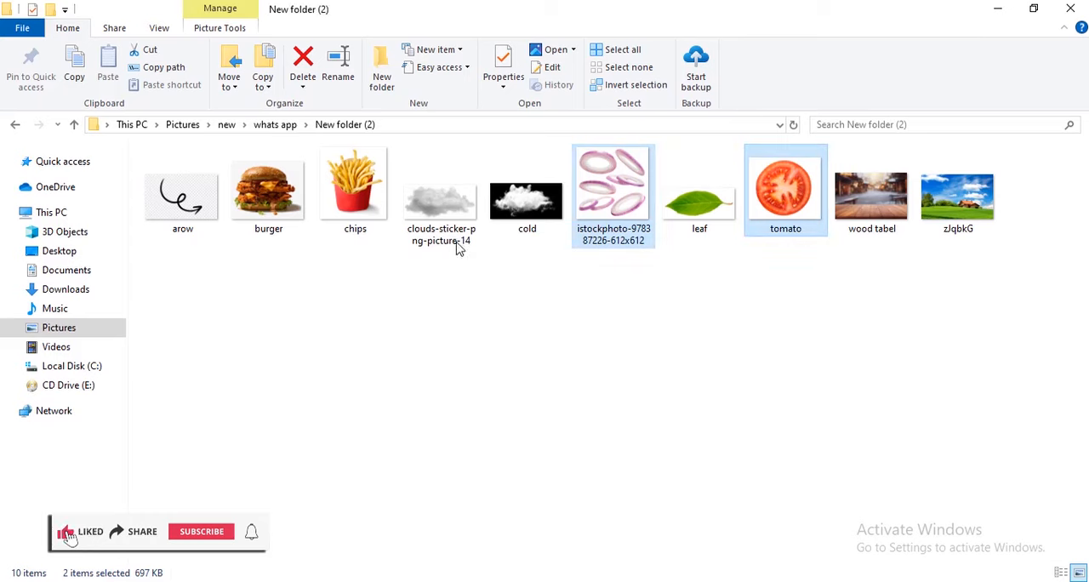
{"action": "left_click", "coordinate": [457, 247]}
{"action": "left_click", "coordinate": [526, 204], "text": "ctrl"}
{"action": "left_click_drag", "start_coordinate": [526, 204], "coordinate": [542, 499]}
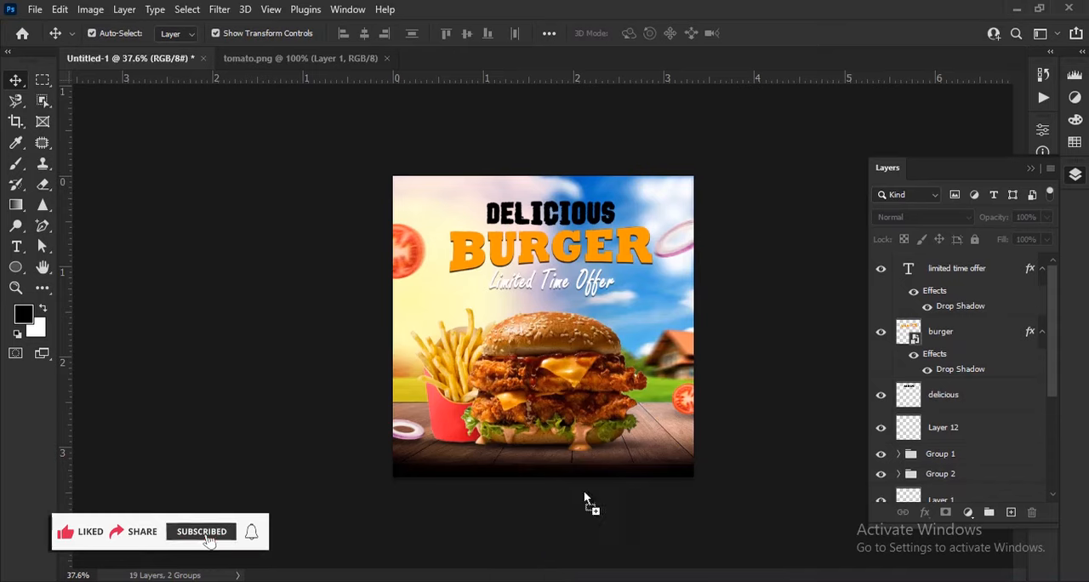
{"action": "left_click_drag", "start_coordinate": [583, 492], "coordinate": [584, 492]}
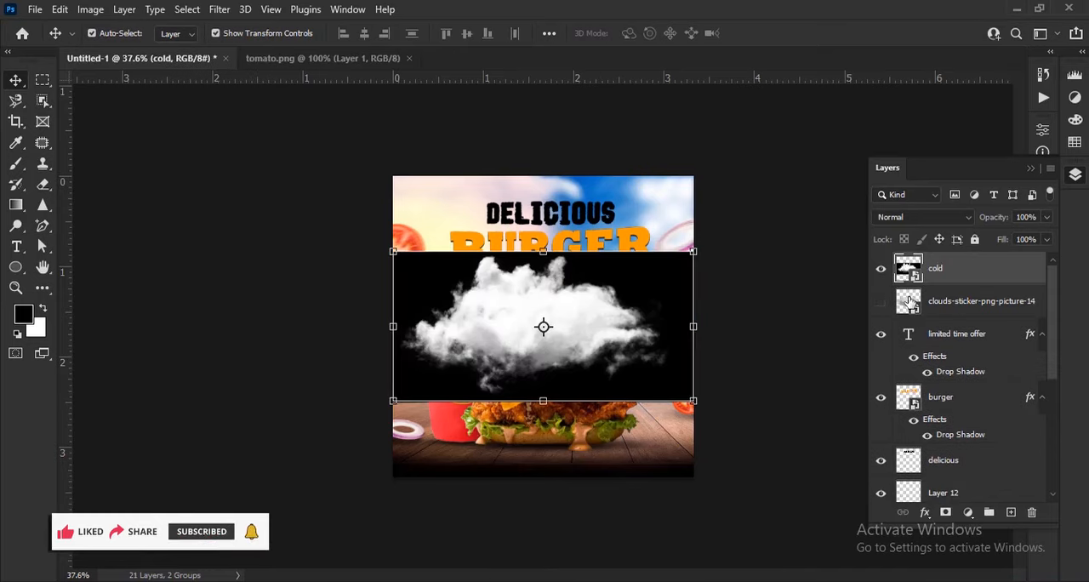
Step: Set the cold cloud layer's blend mode to Screen, scale it to about 31%, and move it over the house
{"action": "left_click", "coordinate": [943, 218]}
{"action": "left_click", "coordinate": [909, 320]}
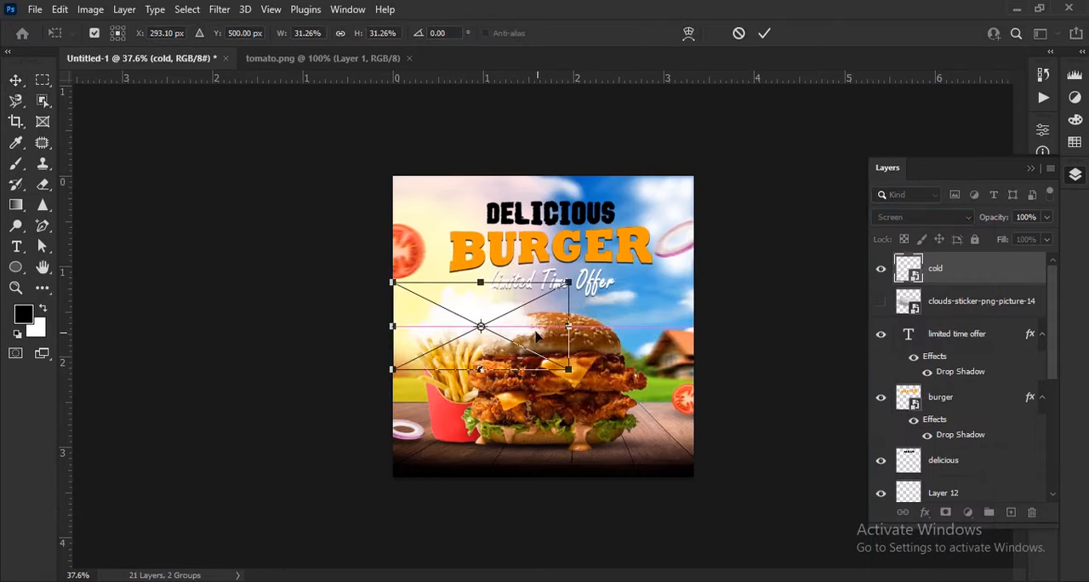
{"action": "left_click_drag", "start_coordinate": [536, 338], "coordinate": [688, 347]}
{"action": "left_click", "coordinate": [764, 33]}
Step: Shrink the cold cloud to 12.16% and position it between the burger bun and the house
{"action": "scroll", "coordinate": [706, 382], "scroll_direction": "up", "scroll_amount": 5}
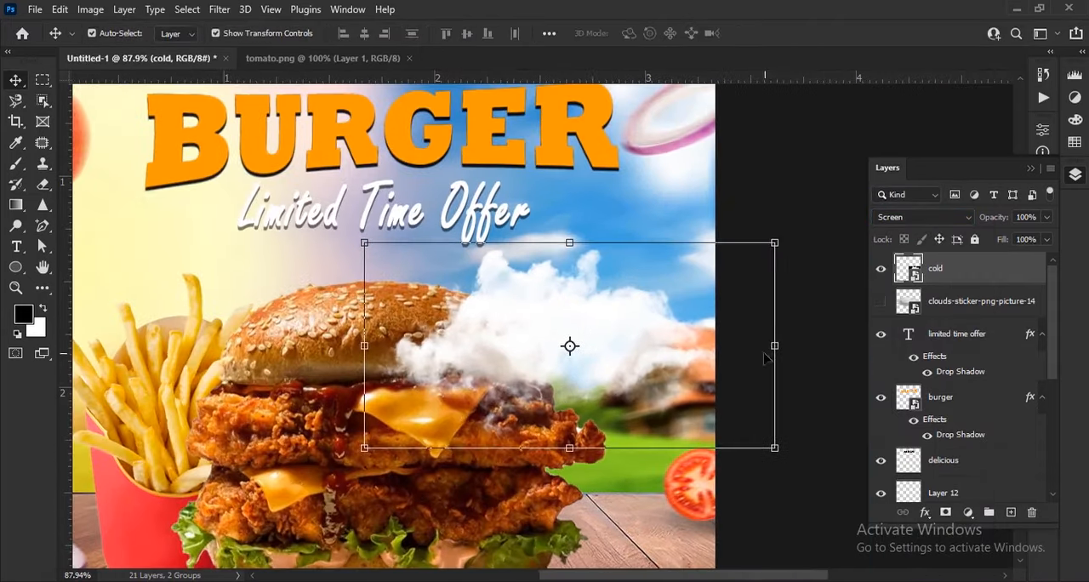
{"action": "left_click_drag", "start_coordinate": [773, 346], "coordinate": [639, 347]}
{"action": "left_click_drag", "start_coordinate": [554, 346], "coordinate": [634, 380]}
{"action": "left_click_drag", "start_coordinate": [664, 375], "coordinate": [643, 333]}
{"action": "left_click_drag", "start_coordinate": [714, 324], "coordinate": [614, 370]}
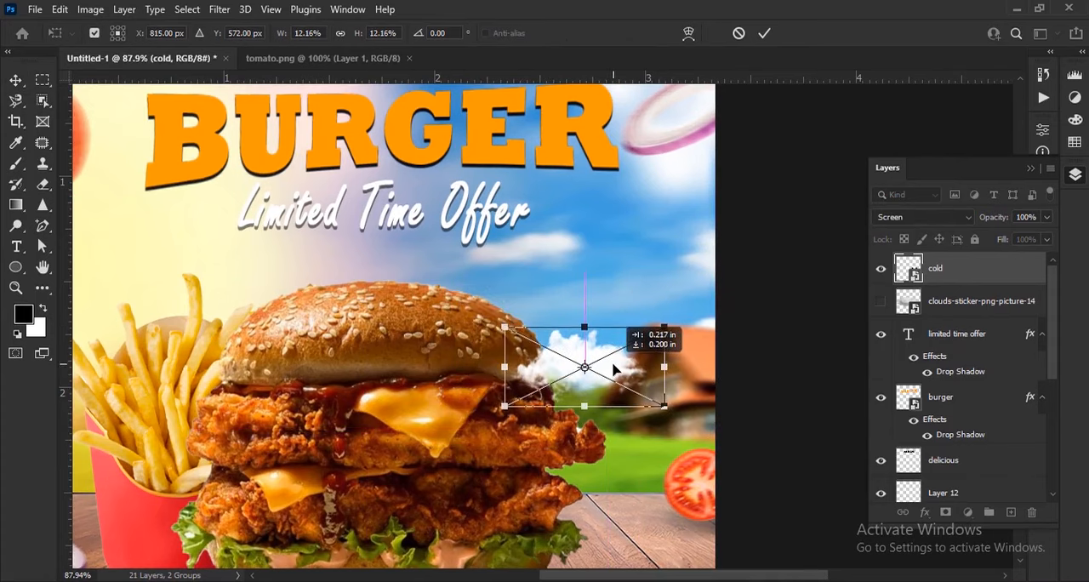
{"action": "left_click", "coordinate": [765, 34]}
Step: Try the gray cloud scaled to 4.88% in the sky beside the bun, and delete its layer
{"action": "left_click", "coordinate": [882, 302]}
{"action": "scroll", "coordinate": [617, 337], "scroll_direction": "down", "scroll_amount": 3}
{"action": "left_click", "coordinate": [662, 332]}
{"action": "left_click_drag", "start_coordinate": [693, 329], "coordinate": [599, 301]}
{"action": "left_click", "coordinate": [765, 34]}
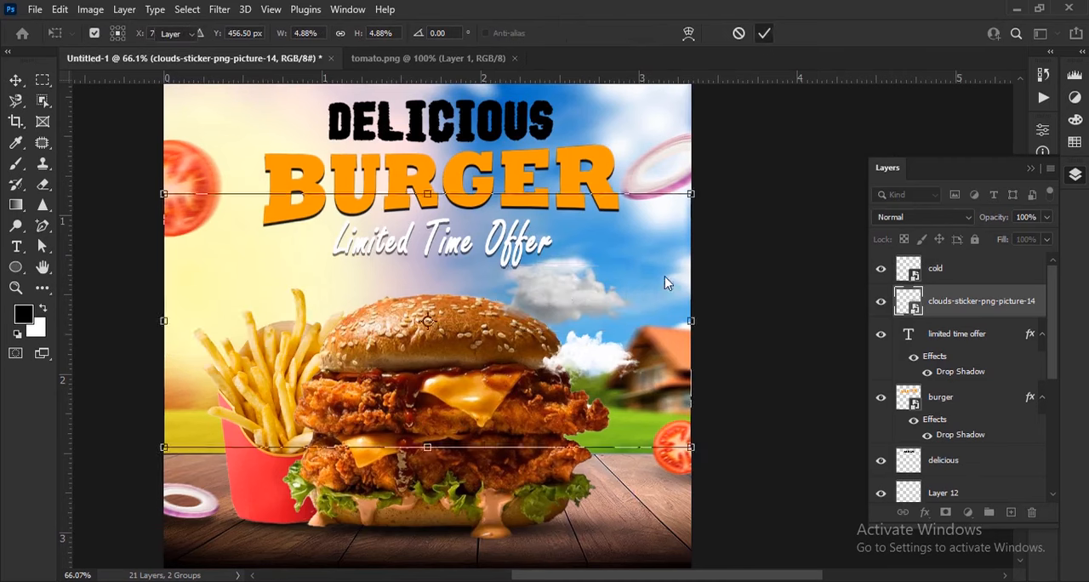
{"action": "left_click_drag", "start_coordinate": [995, 358], "coordinate": [1006, 390]}
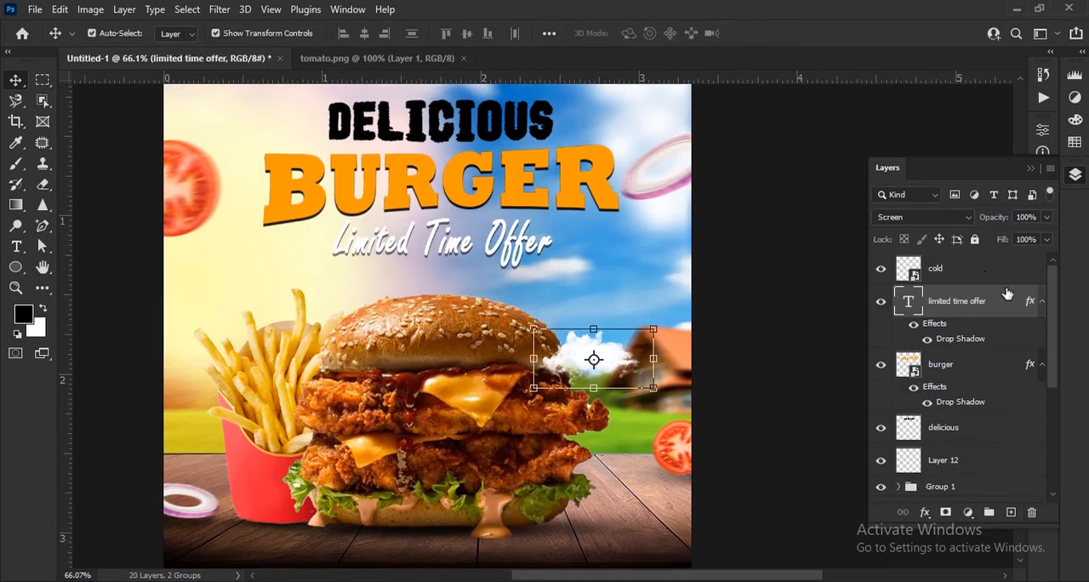
Step: Move the cold cloud layer beneath Group 2, and place a copy scaled to 16.75% above it behind the bun
{"action": "left_click_drag", "start_coordinate": [1006, 272], "coordinate": [964, 312]}
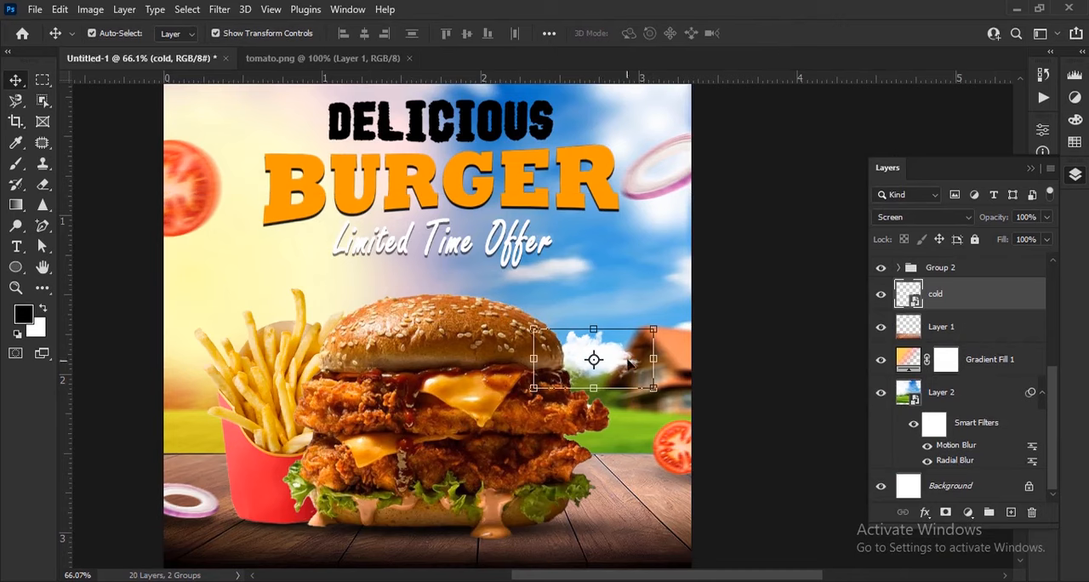
{"action": "left_click_drag", "start_coordinate": [654, 358], "coordinate": [594, 322]}
{"action": "left_click", "coordinate": [764, 34]}
{"action": "left_click_drag", "start_coordinate": [637, 322], "coordinate": [669, 320]}
{"action": "left_click_drag", "start_coordinate": [612, 318], "coordinate": [582, 309]}
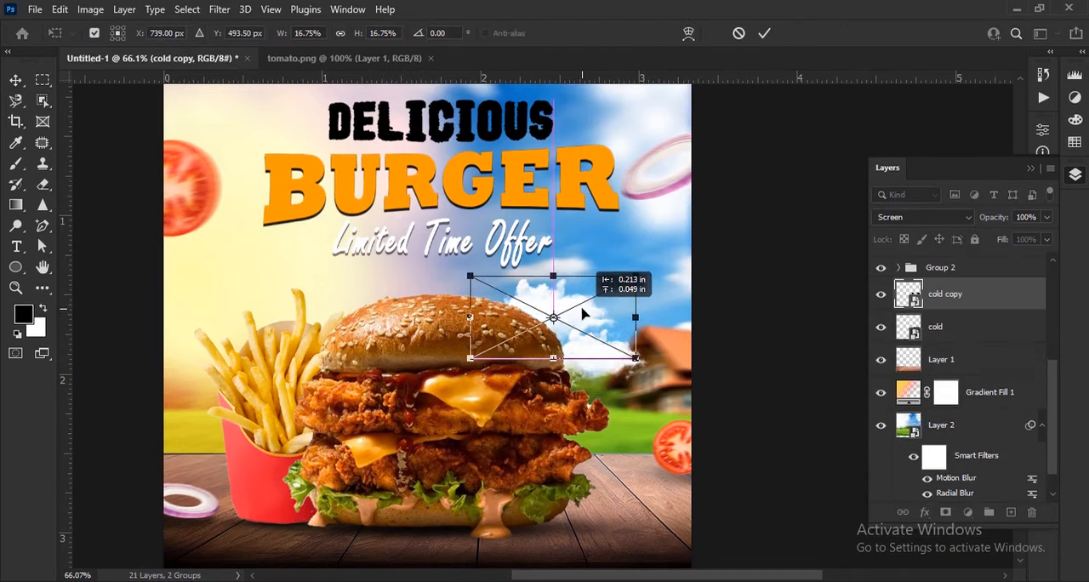
{"action": "left_click", "coordinate": [770, 38]}
{"action": "left_click", "coordinate": [799, 322]}
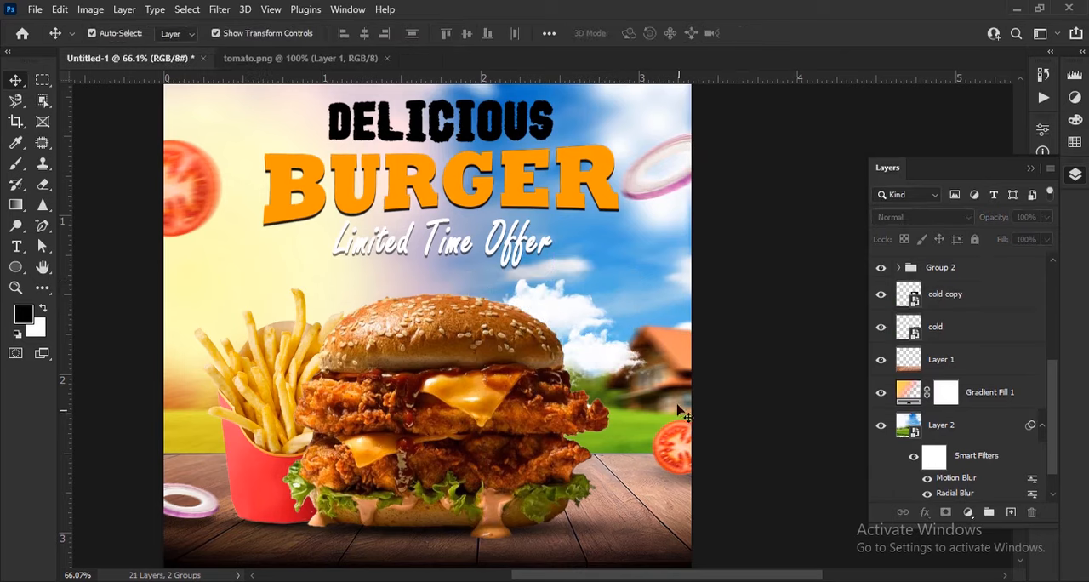
Step: Open the arow image as its own document and erase its background, including inside the loop, with the Magic Eraser
{"action": "scroll", "coordinate": [732, 365], "scroll_direction": "down", "scroll_amount": 1}
{"action": "scroll", "coordinate": [748, 411], "scroll_direction": "up", "scroll_amount": 2}
{"action": "left_click_drag", "start_coordinate": [676, 370], "coordinate": [642, 370]}
{"action": "scroll", "coordinate": [642, 370], "scroll_direction": "down", "scroll_amount": 3}
{"action": "left_click", "coordinate": [443, 579]}
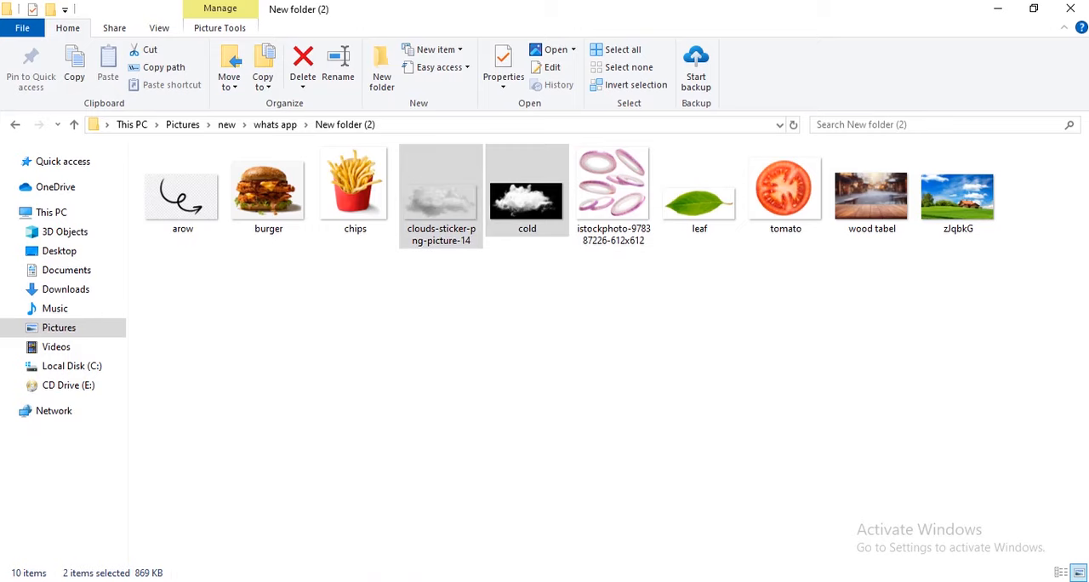
{"action": "left_click_drag", "start_coordinate": [195, 219], "coordinate": [578, 60]}
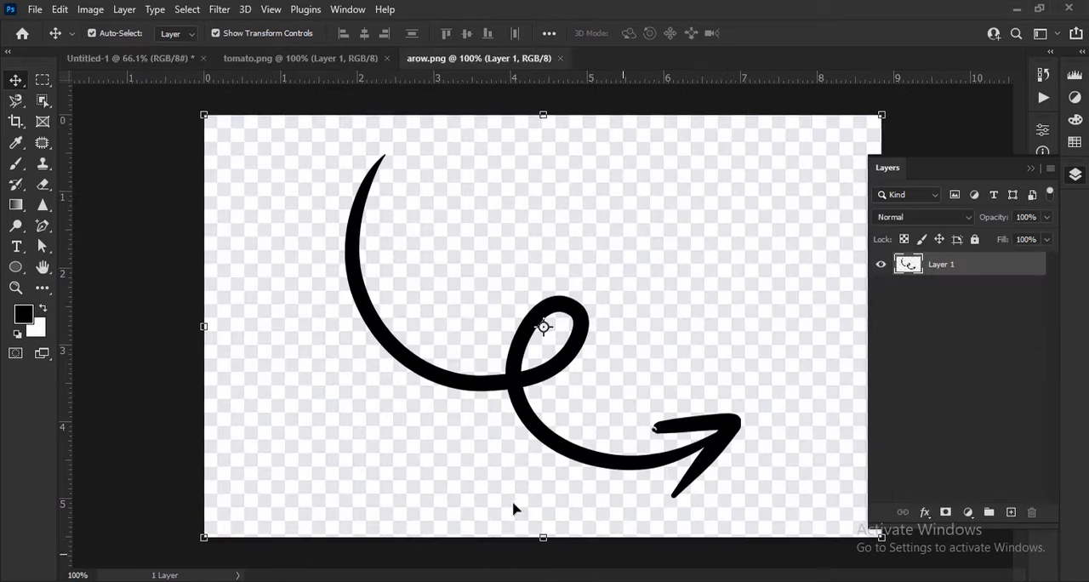
{"action": "right_click", "coordinate": [48, 189]}
{"action": "left_click", "coordinate": [94, 223]}
{"action": "left_click", "coordinate": [264, 253]}
{"action": "left_click", "coordinate": [552, 339]}
Step: Select the arrow's pixels and paint the arrow solid white with the Brush at a higher opacity
{"action": "key", "text": "v"}
{"action": "left_click", "coordinate": [906, 265], "text": "ctrl"}
{"action": "left_click", "coordinate": [43, 309]}
{"action": "key", "text": "b"}
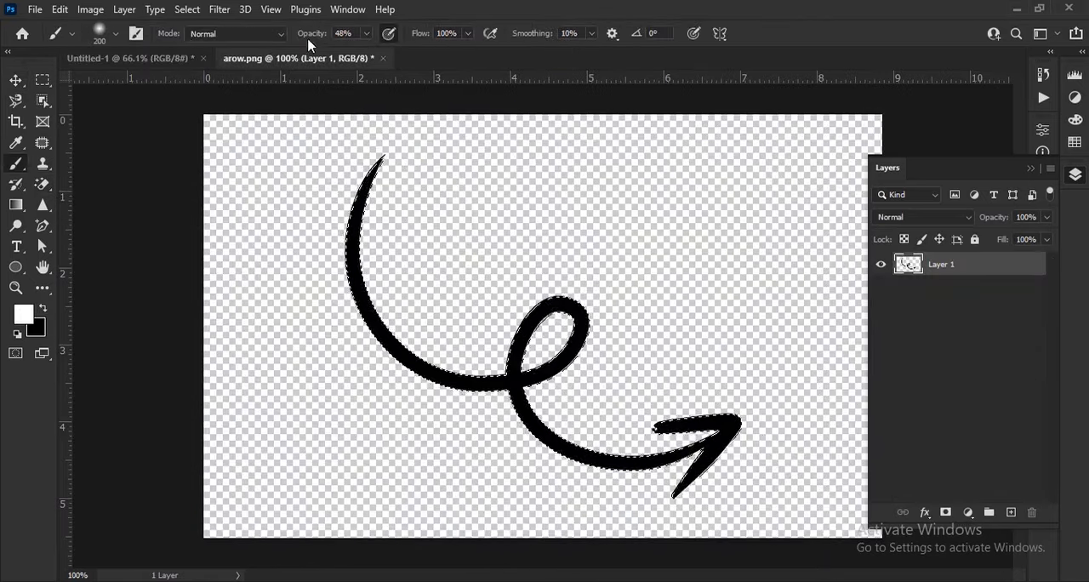
{"action": "left_click_drag", "start_coordinate": [310, 36], "coordinate": [366, 37]}
{"action": "mouse_move", "coordinate": [749, 444]}
{"action": "left_mouse_down"}
{"action": "mouse_move", "coordinate": [363, 167]}
{"action": "mouse_move", "coordinate": [684, 435]}
{"action": "left_mouse_up"}
Step: Bring the white arrow into the burger ad and scale it down beside the burger
{"action": "key", "text": "v"}
{"action": "mouse_move", "coordinate": [554, 438]}
{"action": "left_mouse_down"}
{"action": "mouse_move", "coordinate": [151, 85]}
{"action": "mouse_move", "coordinate": [136, 57]}
{"action": "mouse_move", "coordinate": [545, 421]}
{"action": "left_mouse_up"}
{"action": "left_click_drag", "start_coordinate": [764, 352], "coordinate": [635, 363]}
{"action": "left_click", "coordinate": [791, 34]}
Step: Rotate the arrow about -71° so it points up, shrink it, and place it between the burger and the tomato
{"action": "scroll", "coordinate": [613, 421], "scroll_direction": "up", "scroll_amount": 3}
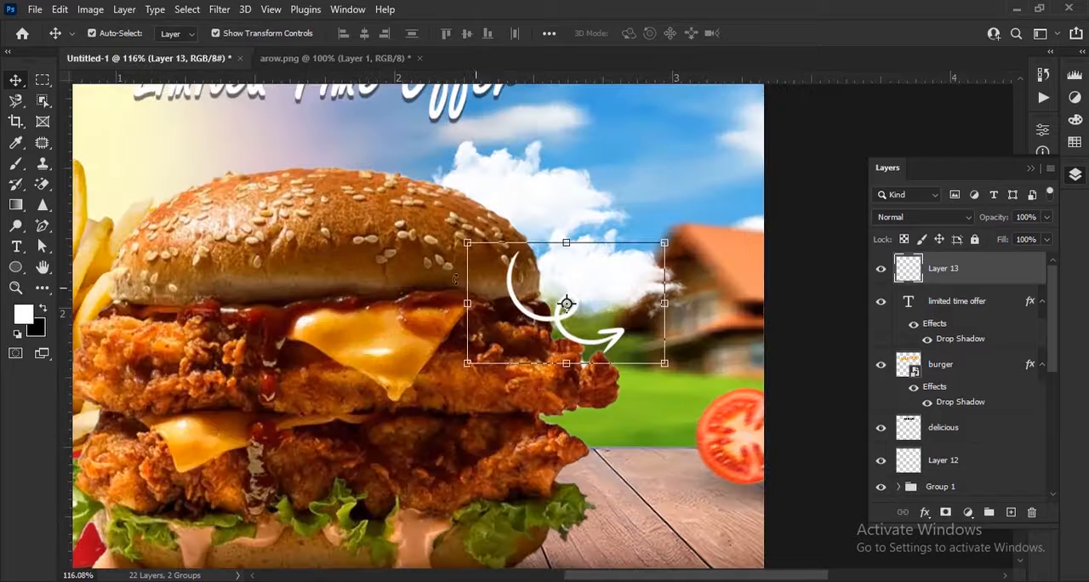
{"action": "left_click_drag", "start_coordinate": [448, 243], "coordinate": [435, 418]}
{"action": "left_click_drag", "start_coordinate": [574, 324], "coordinate": [652, 407]}
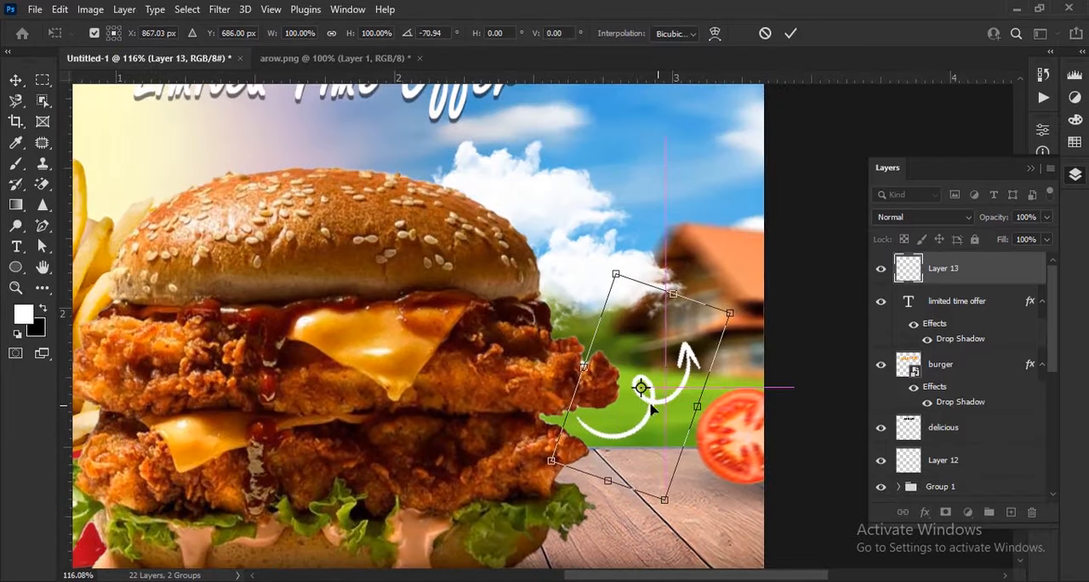
{"action": "left_click_drag", "start_coordinate": [738, 319], "coordinate": [694, 367]}
{"action": "left_click_drag", "start_coordinate": [711, 364], "coordinate": [715, 355]}
{"action": "left_click", "coordinate": [791, 35]}
Step: Move the arrow up beside the bun, in front of the clouds
{"action": "scroll", "coordinate": [636, 435], "scroll_direction": "up", "scroll_amount": 4}
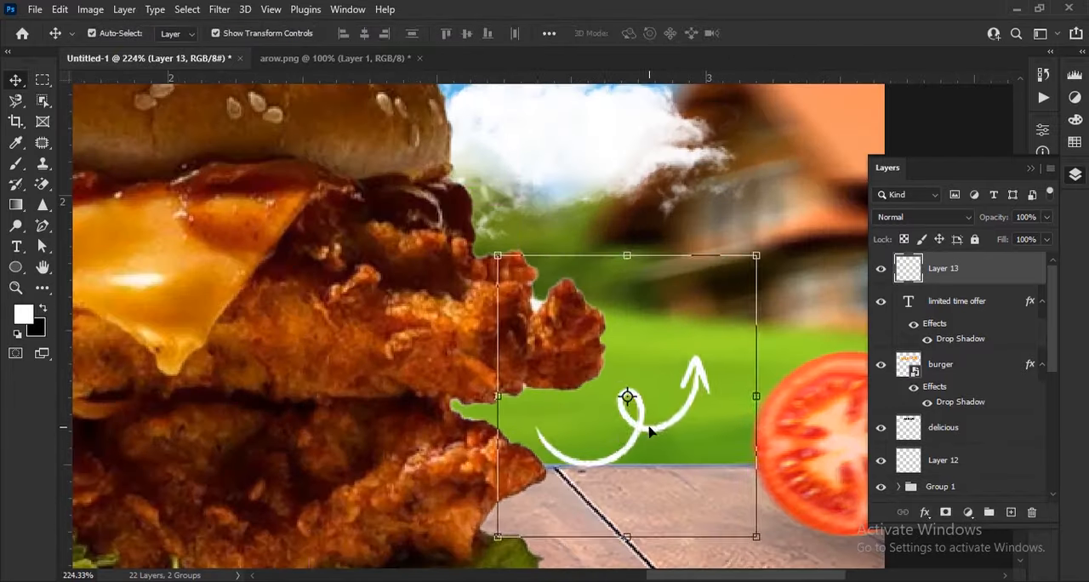
{"action": "left_click_drag", "start_coordinate": [650, 431], "coordinate": [640, 406]}
{"action": "scroll", "coordinate": [651, 288], "scroll_direction": "down", "scroll_amount": 7}
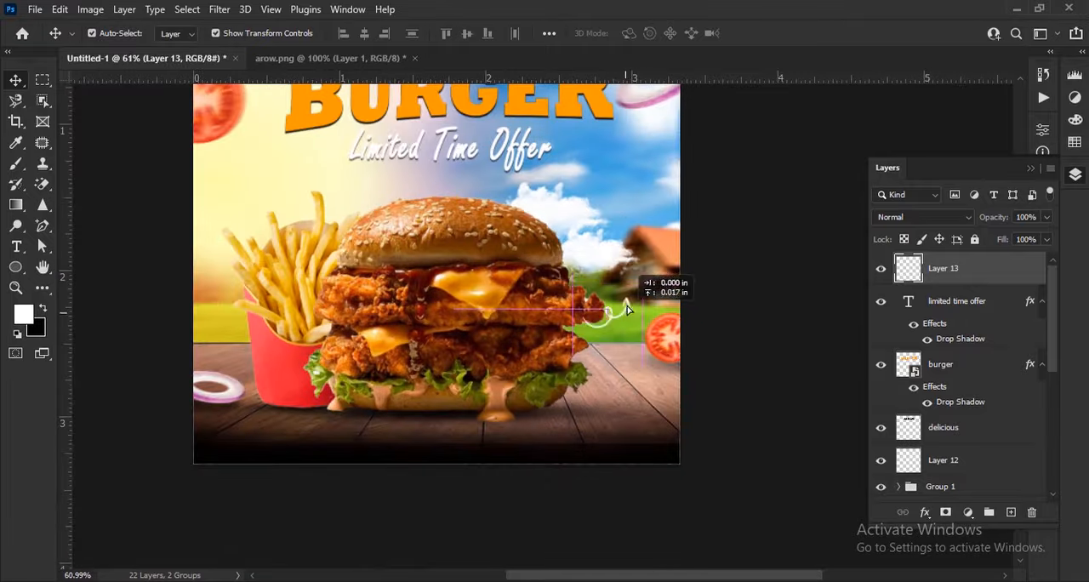
{"action": "scroll", "coordinate": [601, 241], "scroll_direction": "up", "scroll_amount": 3}
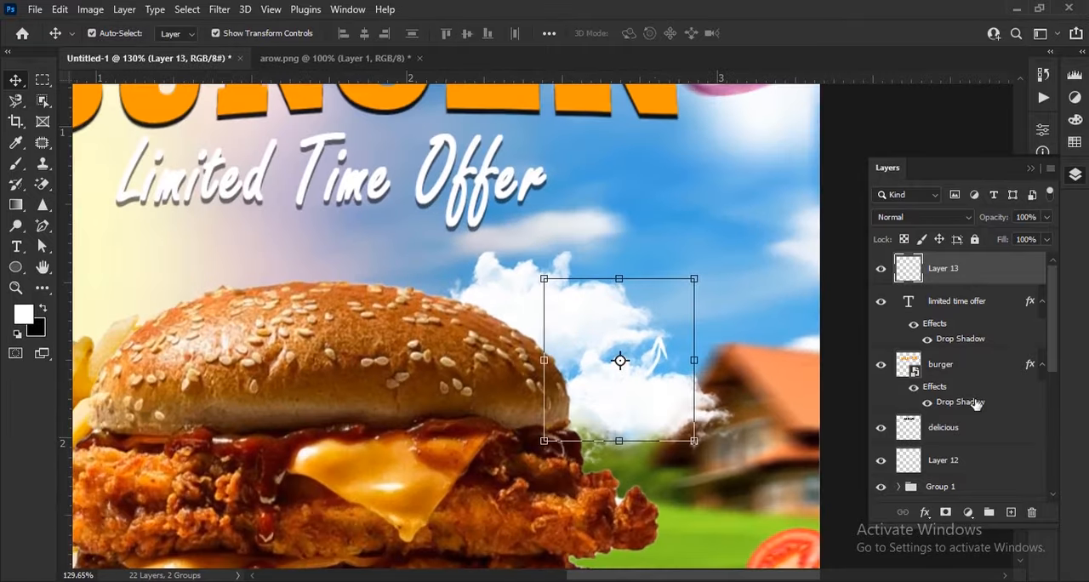
Step: Spread the clouds apart, with the larger one above the bun and the smaller one beside the patties
{"action": "left_click", "coordinate": [843, 416]}
{"action": "left_click", "coordinate": [676, 408]}
{"action": "left_click_drag", "start_coordinate": [676, 406], "coordinate": [671, 469]}
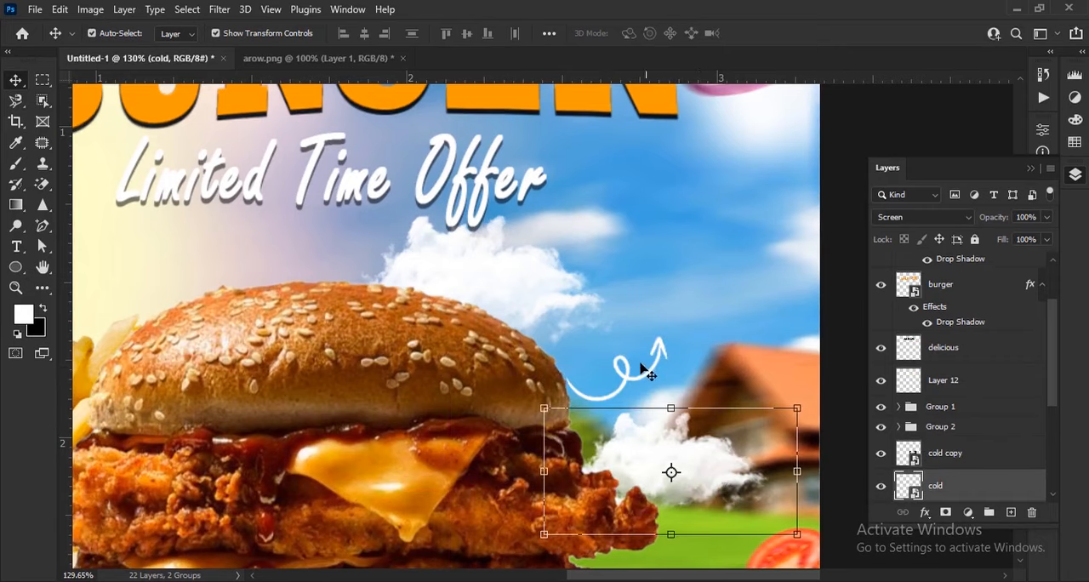
Step: Adjust the arrow's angle and set its tail against the bun's edge beside the house
{"action": "scroll", "coordinate": [653, 379], "scroll_direction": "up", "scroll_amount": 2}
{"action": "left_click", "coordinate": [655, 380]}
{"action": "left_click_drag", "start_coordinate": [722, 232], "coordinate": [726, 194]}
{"action": "left_click_drag", "start_coordinate": [643, 371], "coordinate": [609, 389]}
{"action": "left_click", "coordinate": [789, 33]}
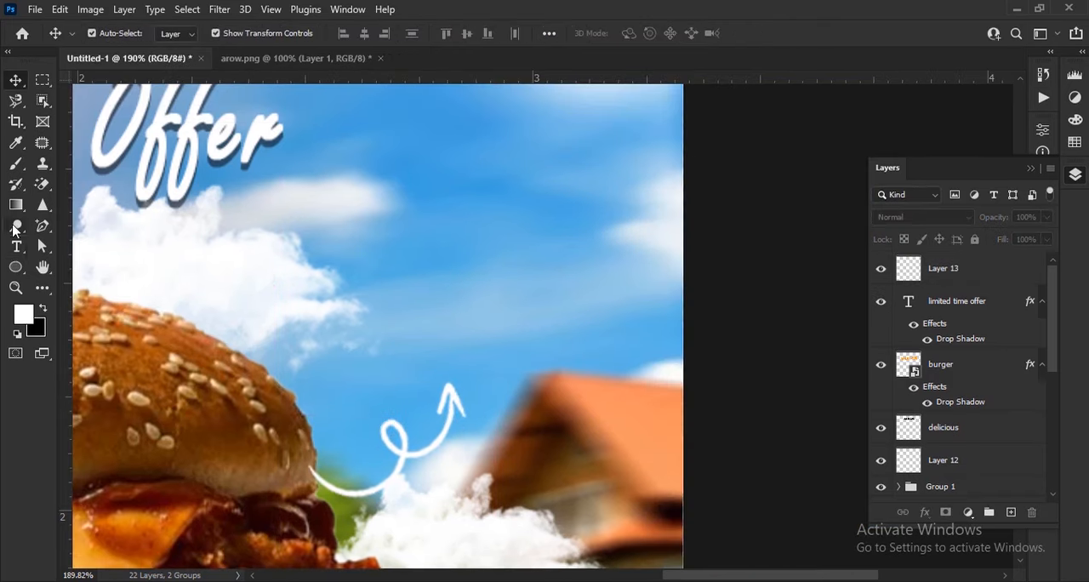
Step: Add the white text "up to" in the sky above the arrow
{"action": "left_click", "coordinate": [16, 246]}
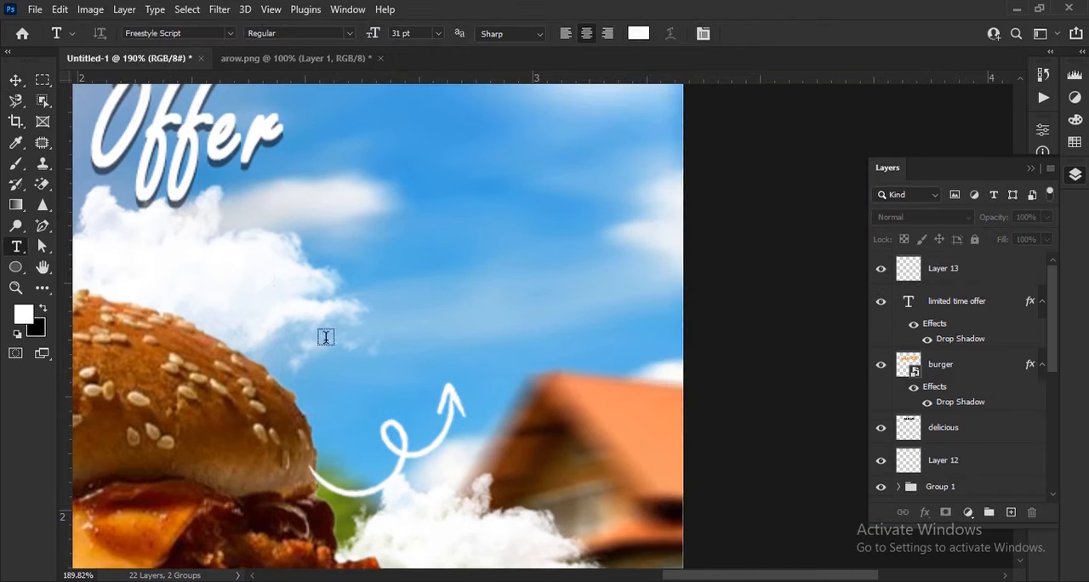
{"action": "left_click", "coordinate": [489, 317]}
{"action": "type", "text": "u"}
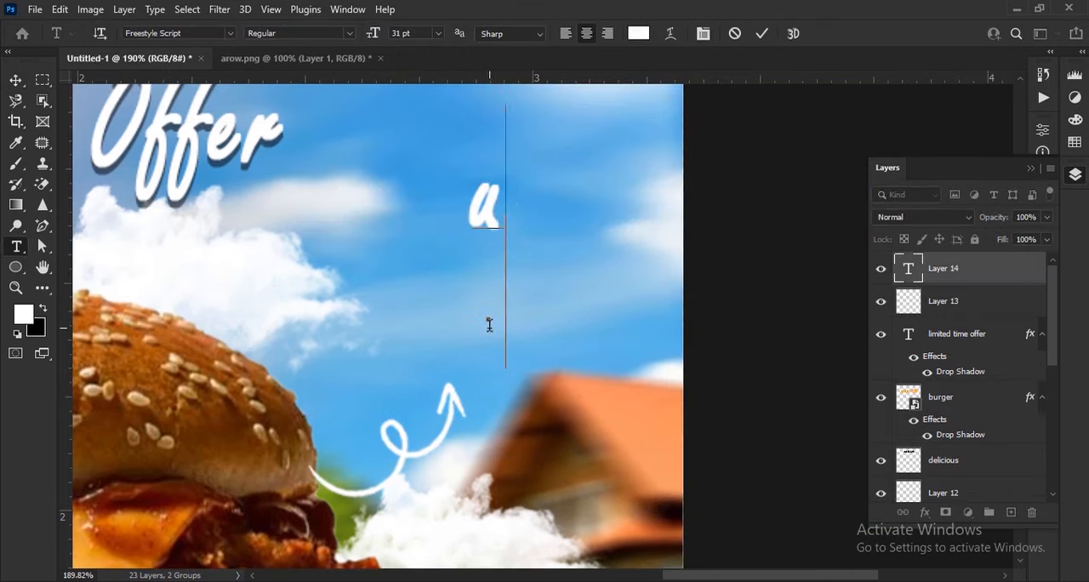
{"action": "type", "text": "p to"}
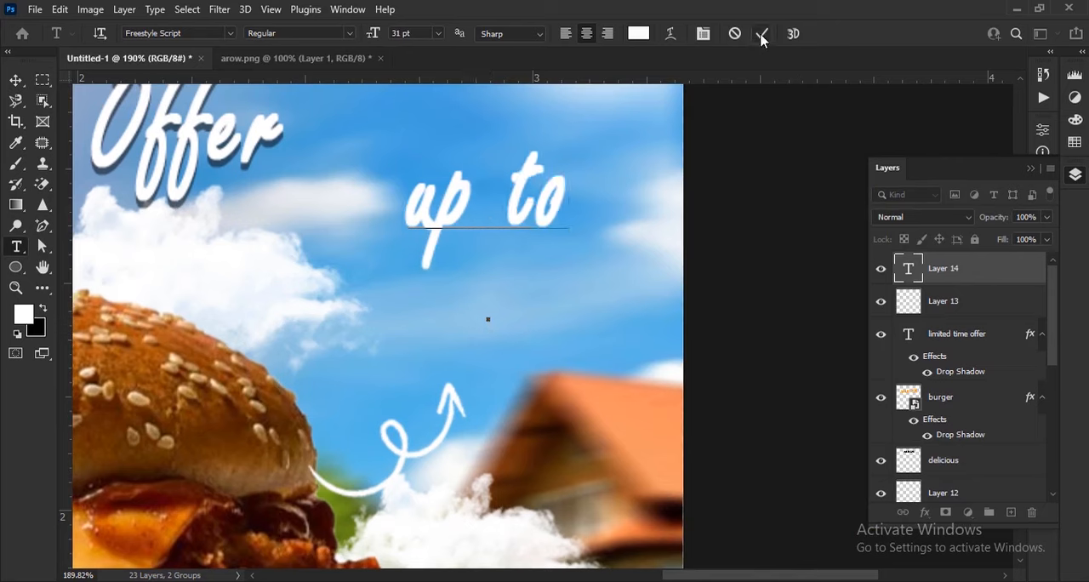
{"action": "left_click", "coordinate": [15, 81]}
Step: Format the "up to" text in Franklin Gothic Demi, all caps without faux bold, at 13 pt with 59% vertical scale, and lower it toward the arrow
{"action": "left_click", "coordinate": [1031, 169]}
{"action": "left_click", "coordinate": [1044, 272]}
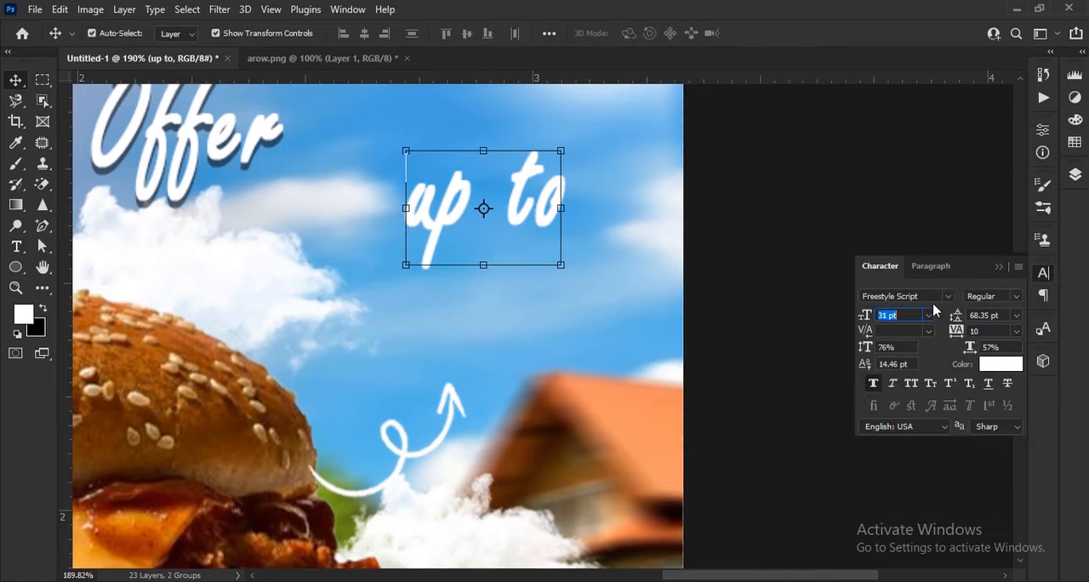
{"action": "left_click", "coordinate": [947, 297]}
{"action": "left_click", "coordinate": [881, 103]}
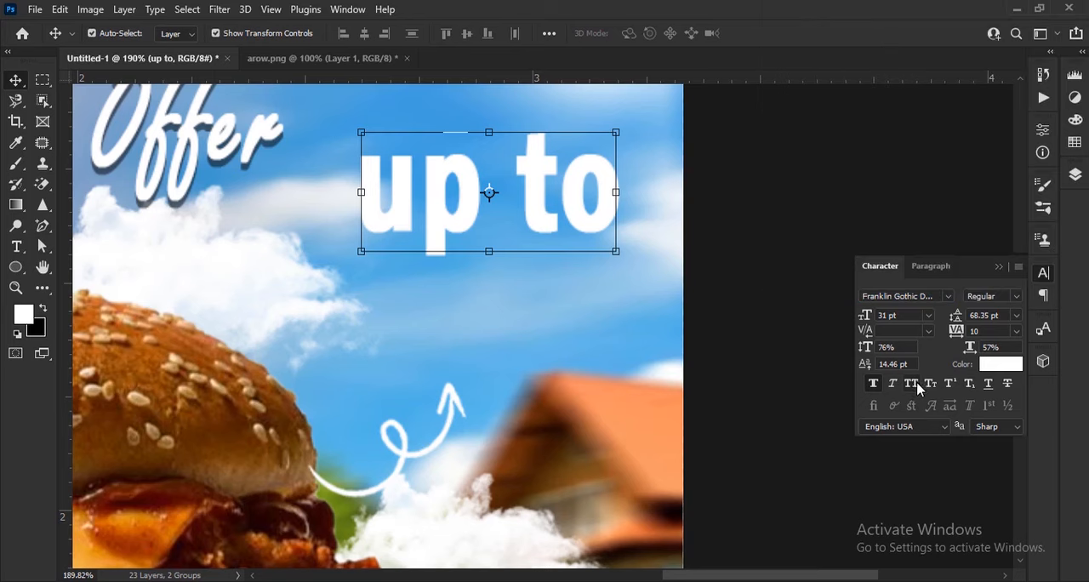
{"action": "left_click", "coordinate": [912, 384]}
{"action": "left_click_drag", "start_coordinate": [865, 315], "coordinate": [864, 316]}
{"action": "left_click", "coordinate": [874, 384]}
{"action": "left_click_drag", "start_coordinate": [553, 221], "coordinate": [582, 286]}
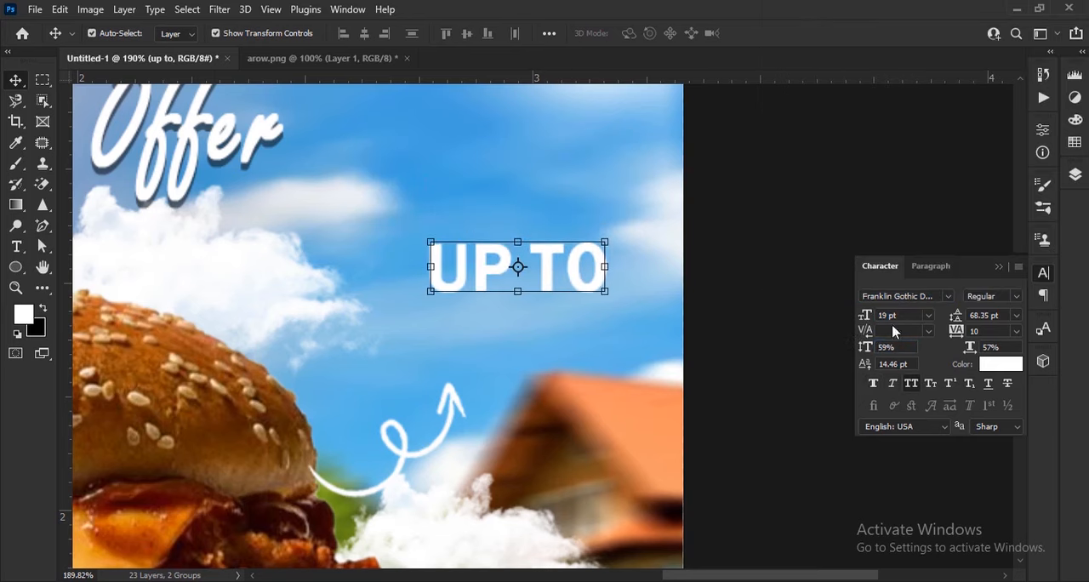
{"action": "left_click_drag", "start_coordinate": [865, 315], "coordinate": [863, 312]}
Step: Duplicate the UP TO text directly beneath itself and change the copy to read 50%
{"action": "scroll", "coordinate": [554, 367], "scroll_direction": "up", "scroll_amount": 3}
{"action": "mouse_move", "coordinate": [692, 284]}
{"action": "left_mouse_down"}
{"action": "mouse_move", "coordinate": [663, 269]}
{"action": "mouse_move", "coordinate": [680, 292]}
{"action": "left_mouse_up"}
{"action": "type", "text": "t"}
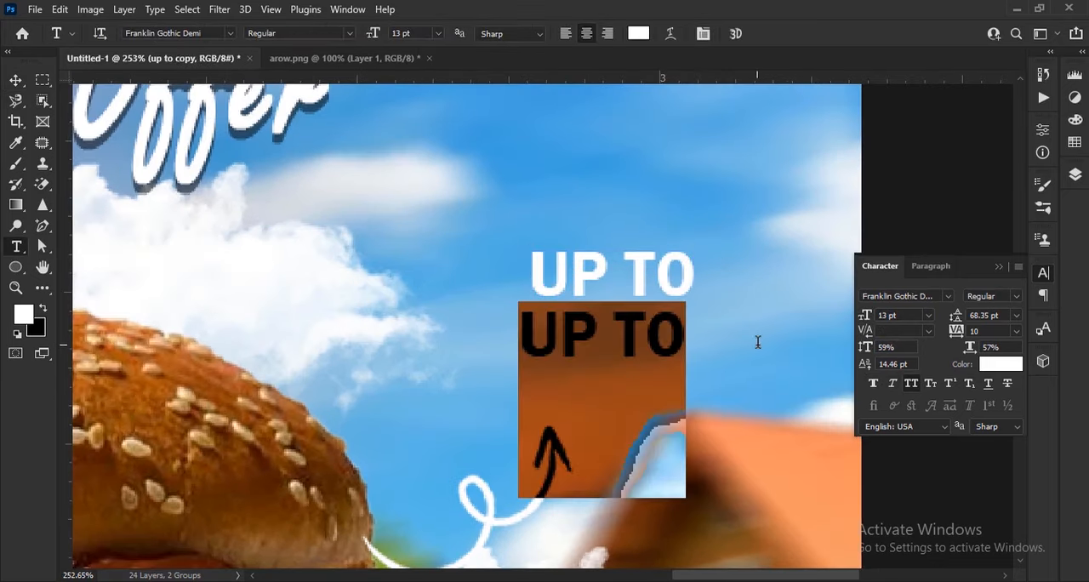
{"action": "type", "text": "50%"}
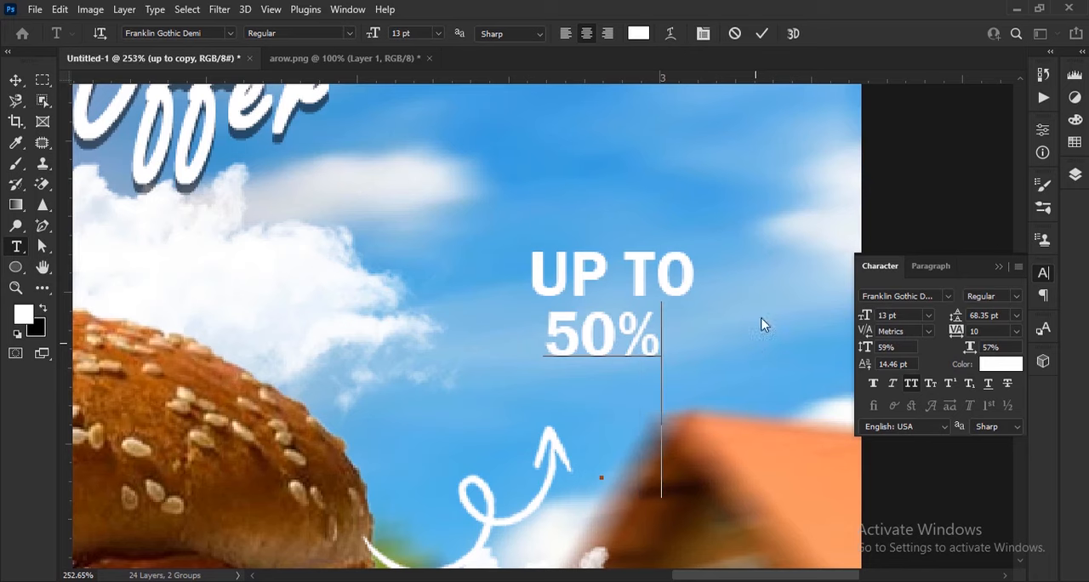
{"action": "left_click", "coordinate": [762, 34]}
{"action": "key", "text": "v"}
Step: Recolor the 50% text orange
{"action": "left_click", "coordinate": [993, 364]}
{"action": "left_click_drag", "start_coordinate": [897, 398], "coordinate": [893, 433]}
{"action": "left_click", "coordinate": [1027, 241]}
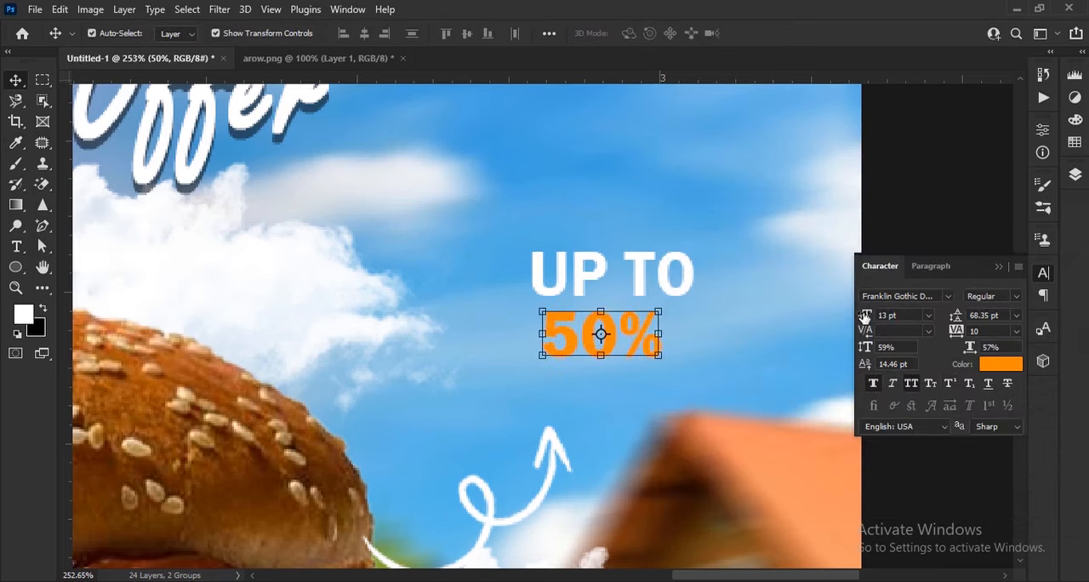
Step: Shrink UP TO to about 11.38 pt, and set the 50% text to 19 pt with a reduced vertical scale
{"action": "left_click_drag", "start_coordinate": [675, 322], "coordinate": [696, 350]}
{"action": "mouse_move", "coordinate": [673, 291]}
{"action": "left_mouse_down"}
{"action": "mouse_move", "coordinate": [701, 273]}
{"action": "mouse_move", "coordinate": [671, 287]}
{"action": "left_mouse_up"}
{"action": "left_click", "coordinate": [686, 346]}
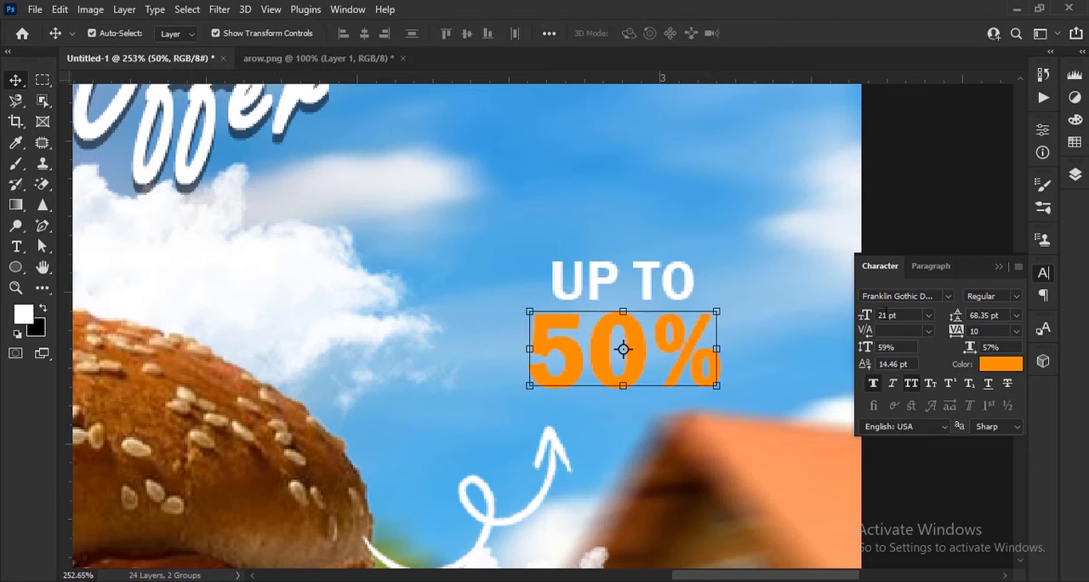
{"action": "scroll", "coordinate": [723, 413], "scroll_direction": "up", "scroll_amount": 3}
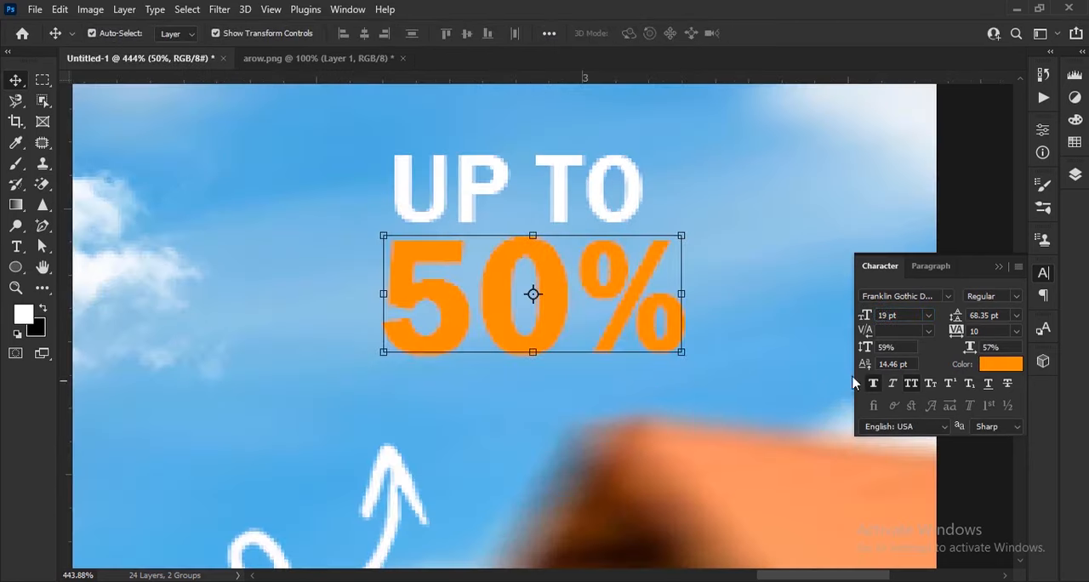
{"action": "left_click_drag", "start_coordinate": [864, 349], "coordinate": [808, 371]}
Step: Duplicate UP TO beneath 50%, change the copy to lowercase "off", and shift it under the percent sign
{"action": "left_click_drag", "start_coordinate": [594, 187], "coordinate": [680, 386]}
{"action": "key", "text": "t"}
{"action": "left_click", "coordinate": [494, 382]}
{"action": "key", "text": "ctrl+a"}
{"action": "type", "text": "0"}
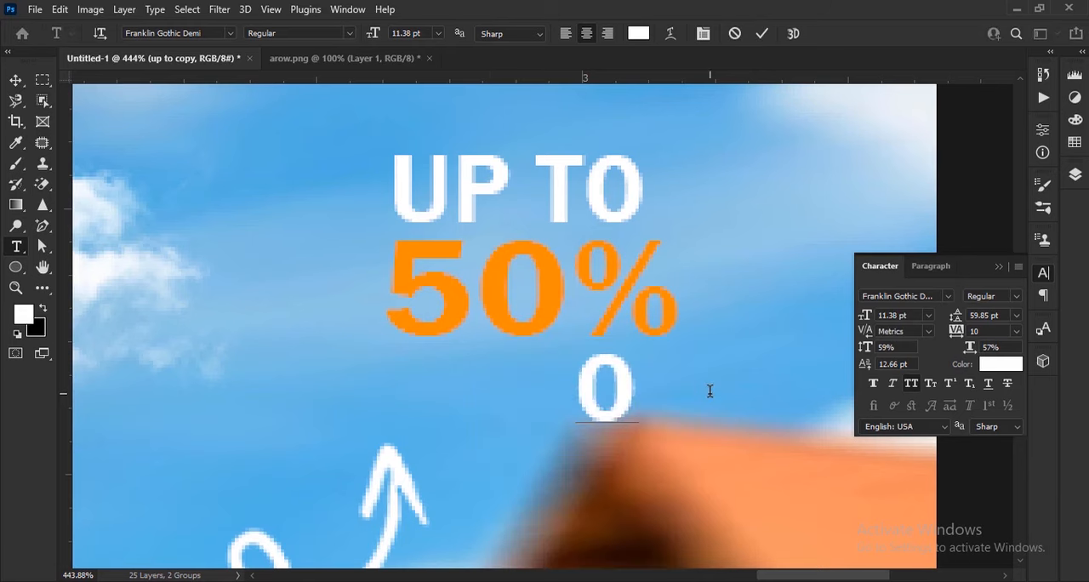
{"action": "type", "text": "FF"}
{"action": "key", "text": "ctrl+Return"}
{"action": "left_click", "coordinate": [911, 383]}
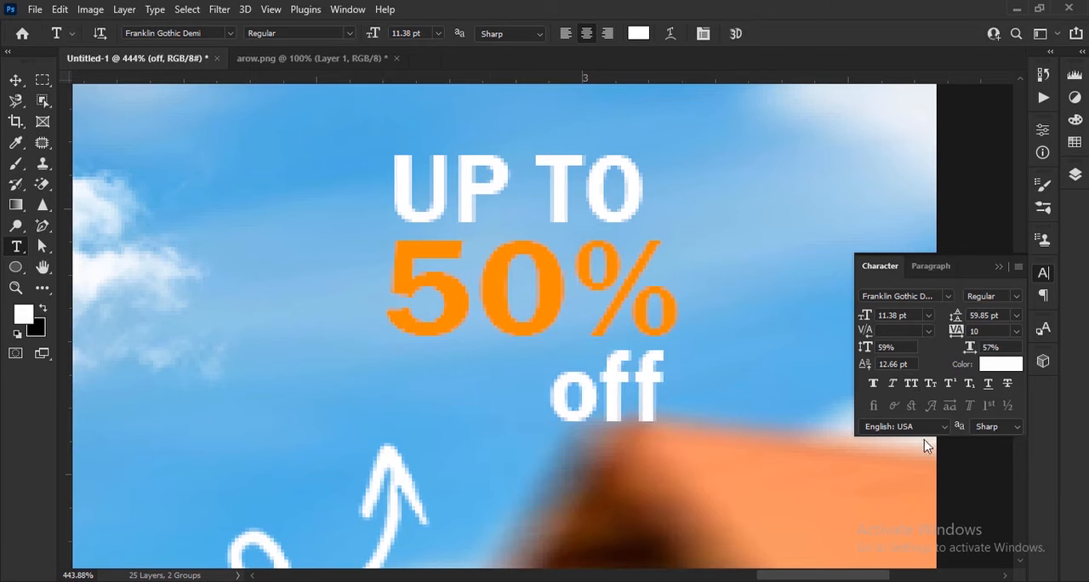
{"action": "left_click", "coordinate": [16, 80]}
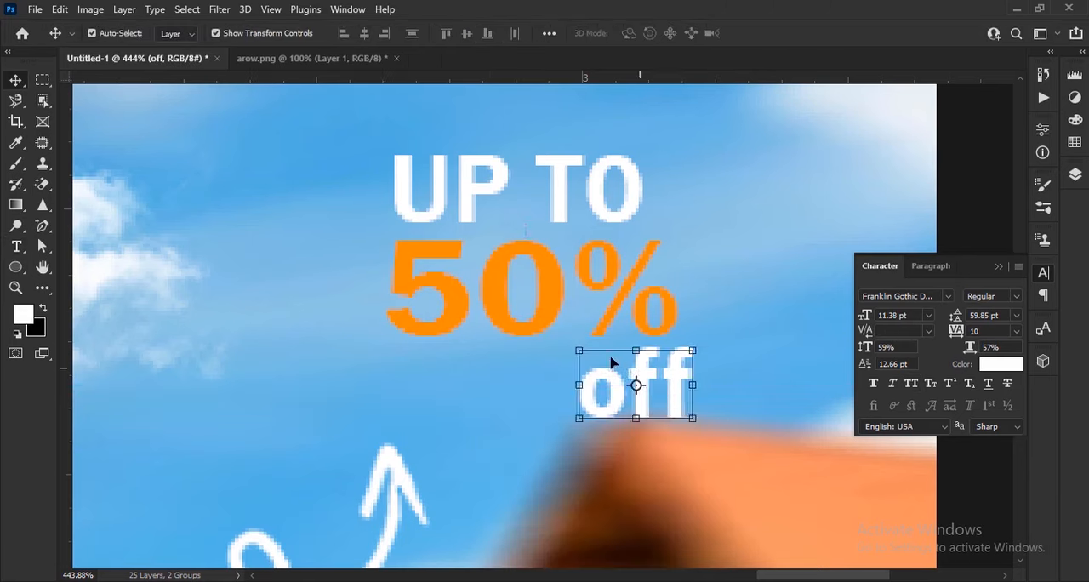
Step: Adjust the arrow so its tip sits just beneath the discount text, and bring back the layer list
{"action": "scroll", "coordinate": [610, 356], "scroll_direction": "down", "scroll_amount": 5}
{"action": "left_click", "coordinate": [532, 406]}
{"action": "left_click_drag", "start_coordinate": [576, 317], "coordinate": [585, 303]}
{"action": "left_click", "coordinate": [791, 35]}
{"action": "left_click", "coordinate": [1000, 267]}
{"action": "key", "text": "F7"}
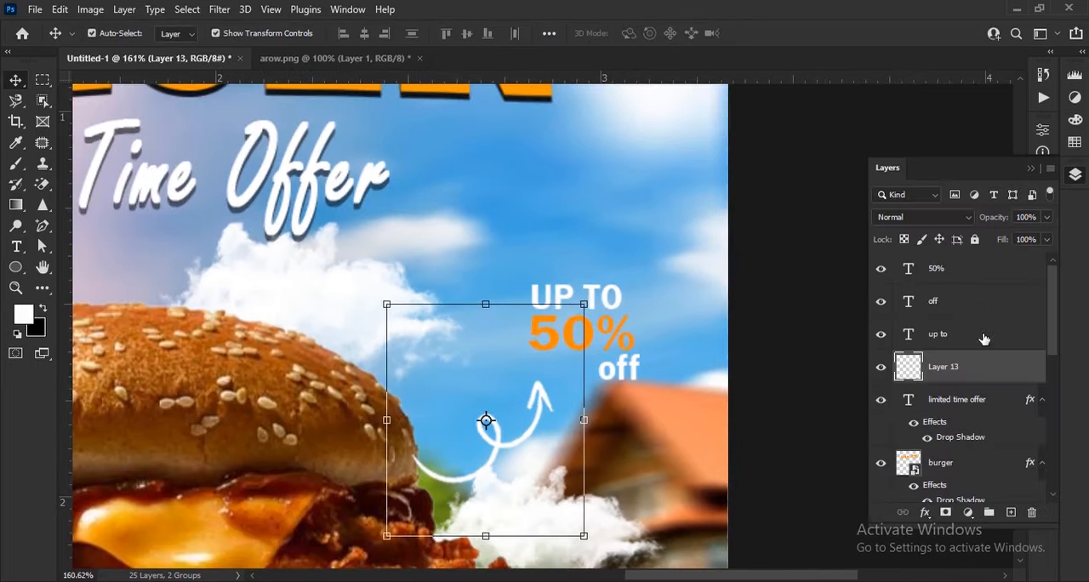
Step: Shift the UP TO 50% off text left so it sits over the arrow tip, and nudge the small cloud below it left
{"action": "left_click", "coordinate": [979, 268]}
{"action": "left_click", "coordinate": [974, 334], "text": "shift"}
{"action": "left_click_drag", "start_coordinate": [600, 348], "coordinate": [565, 349]}
{"action": "scroll", "coordinate": [525, 438], "scroll_direction": "down", "scroll_amount": 5}
{"action": "left_click_drag", "start_coordinate": [519, 459], "coordinate": [505, 459]}
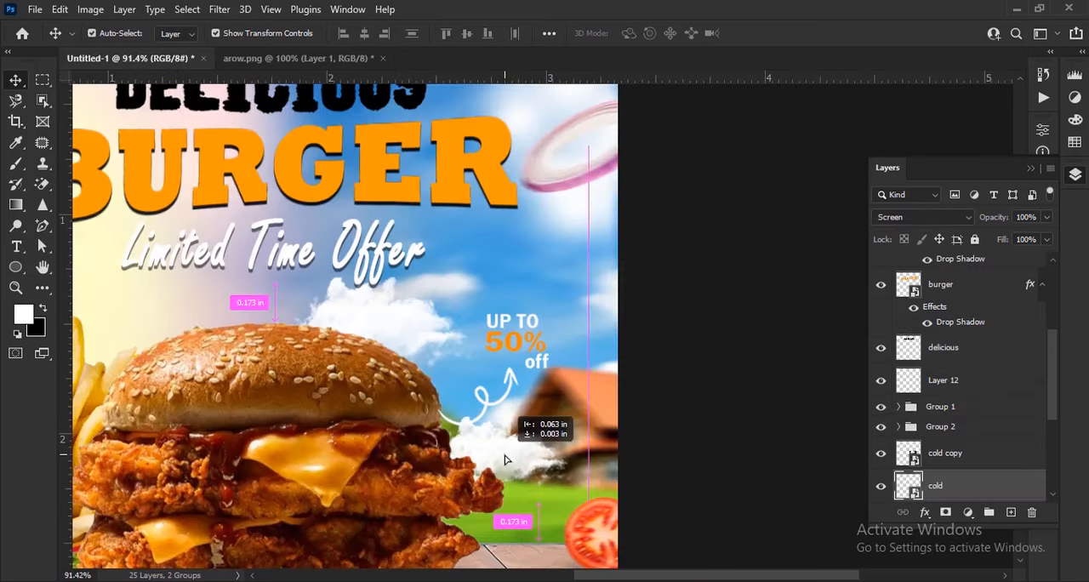
{"action": "left_click", "coordinate": [713, 405]}
{"action": "scroll", "coordinate": [706, 391], "scroll_direction": "down", "scroll_amount": 5}
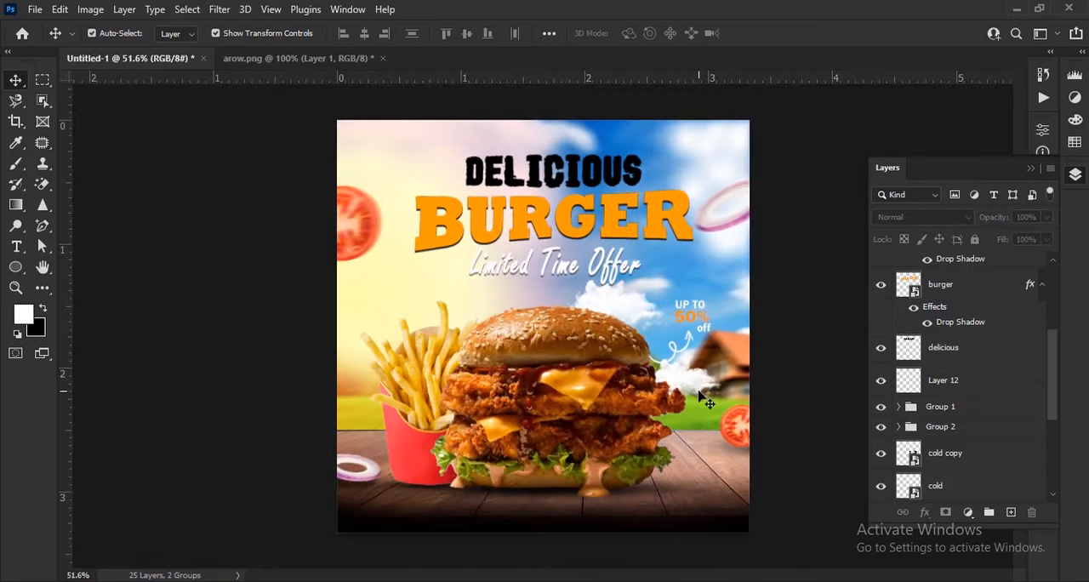
Step: Set the foreground color to the headline orange
{"action": "scroll", "coordinate": [652, 518], "scroll_direction": "up", "scroll_amount": 8}
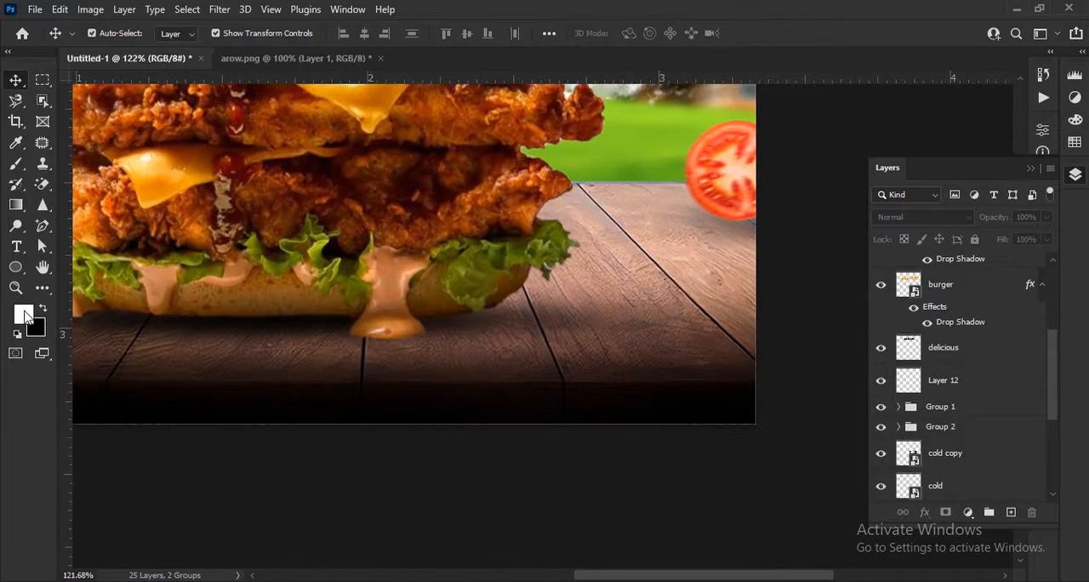
{"action": "left_click", "coordinate": [25, 315]}
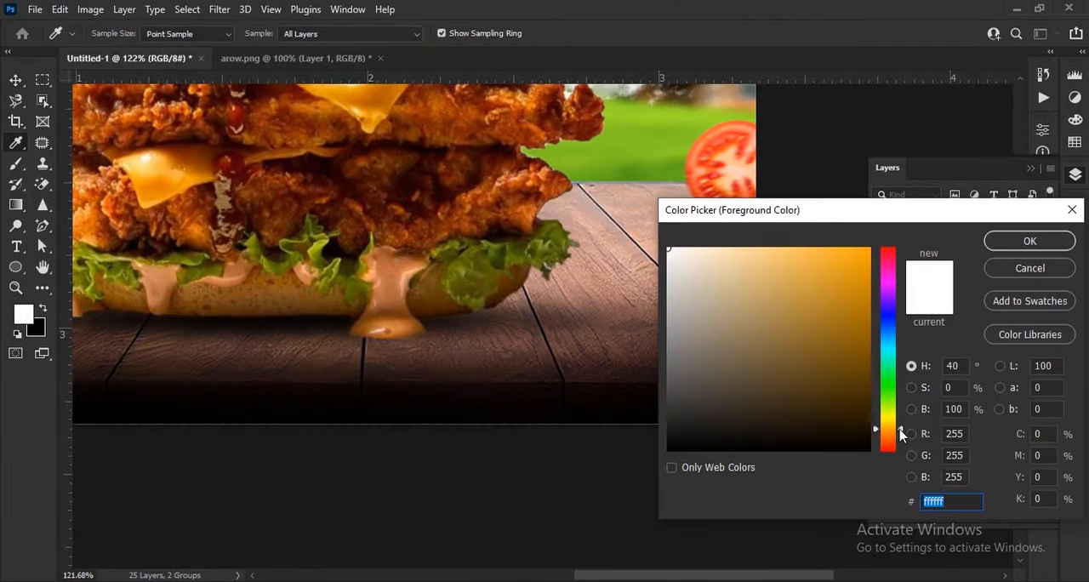
{"action": "left_click", "coordinate": [1028, 240]}
Step: Draw an orange-filled rectangle with no stroke and 8 px corners on the dark wood near the poster's lower-right corner
{"action": "left_click_drag", "start_coordinate": [16, 266], "coordinate": [77, 262]}
{"action": "left_click", "coordinate": [236, 32]}
{"action": "left_click", "coordinate": [143, 64]}
{"action": "left_click", "coordinate": [179, 35]}
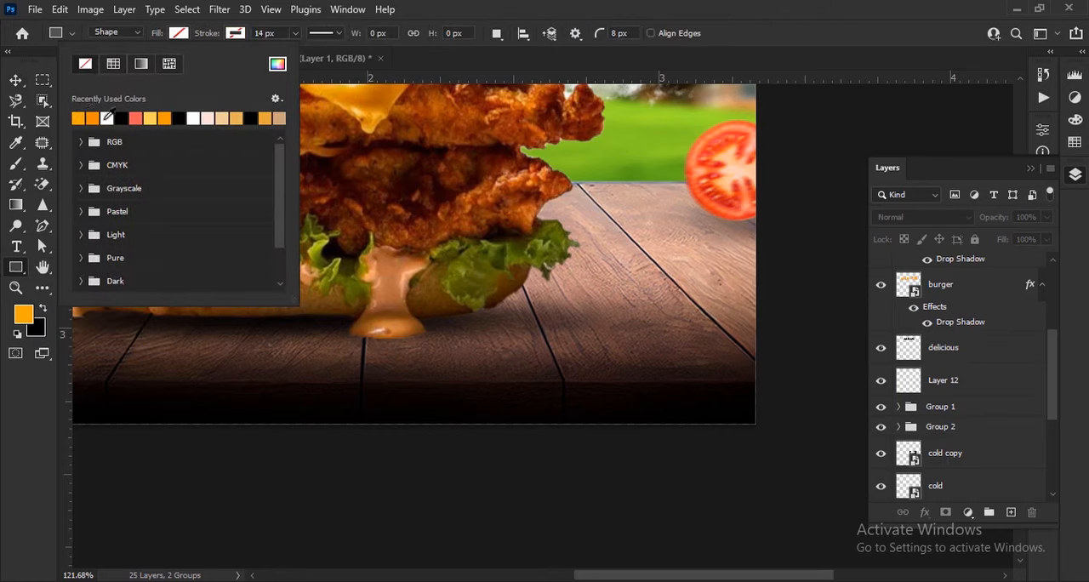
{"action": "left_click", "coordinate": [78, 116]}
{"action": "left_click", "coordinate": [179, 34]}
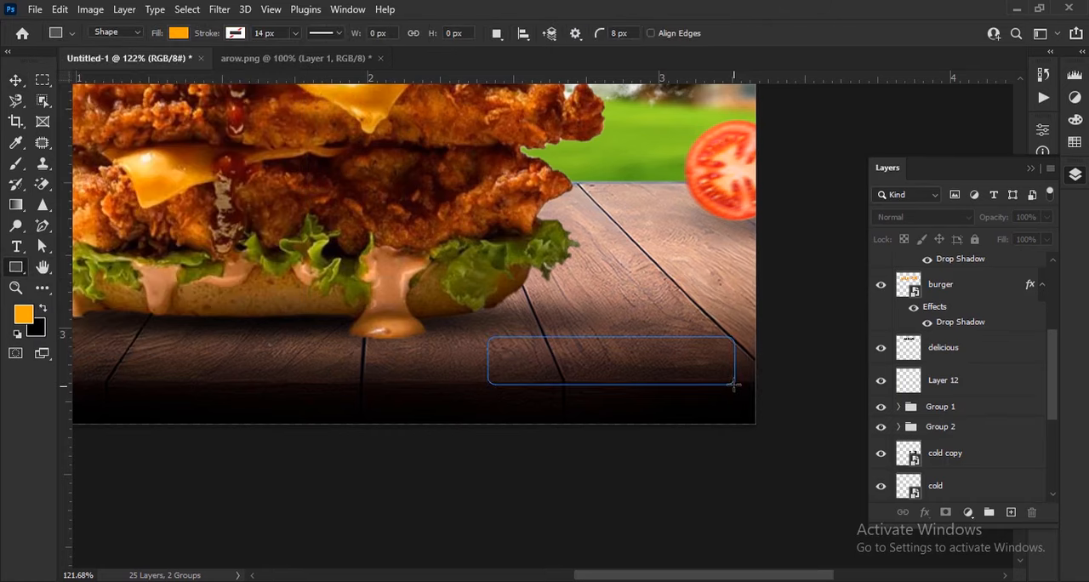
{"action": "left_click_drag", "start_coordinate": [733, 385], "coordinate": [734, 384]}
{"action": "left_click", "coordinate": [1000, 123]}
Step: Round the orange bar's corners further and move it slightly left and down on the wood
{"action": "left_click", "coordinate": [7, 80]}
{"action": "scroll", "coordinate": [460, 333], "scroll_direction": "up", "scroll_amount": 5}
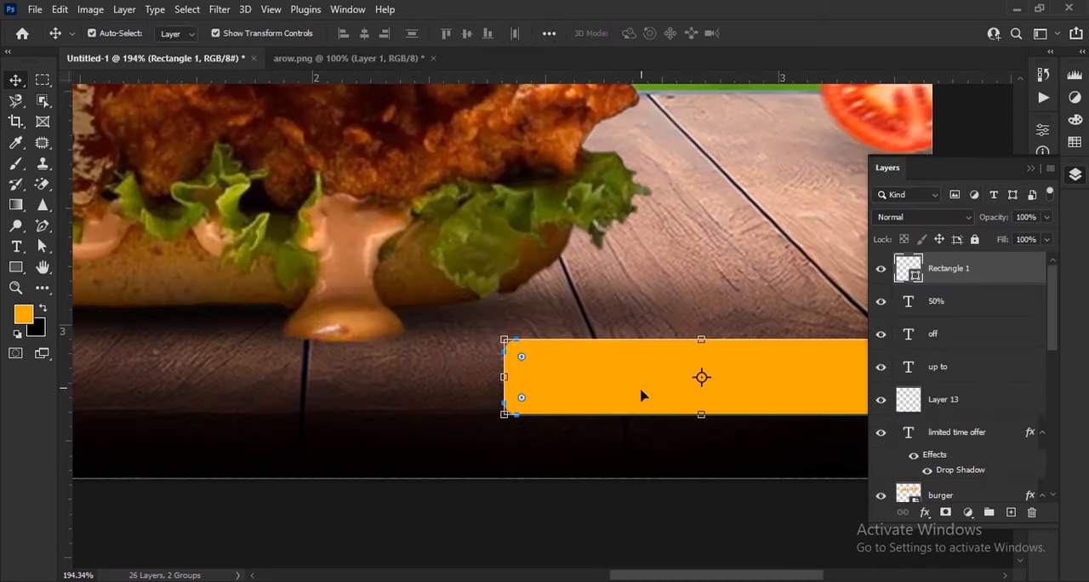
{"action": "left_click_drag", "start_coordinate": [755, 380], "coordinate": [706, 395]}
{"action": "scroll", "coordinate": [639, 379], "scroll_direction": "down", "scroll_amount": 3}
{"action": "scroll", "coordinate": [638, 370], "scroll_direction": "down", "scroll_amount": 5}
{"action": "left_click", "coordinate": [809, 426]}
{"action": "scroll", "coordinate": [712, 384], "scroll_direction": "up", "scroll_amount": 5}
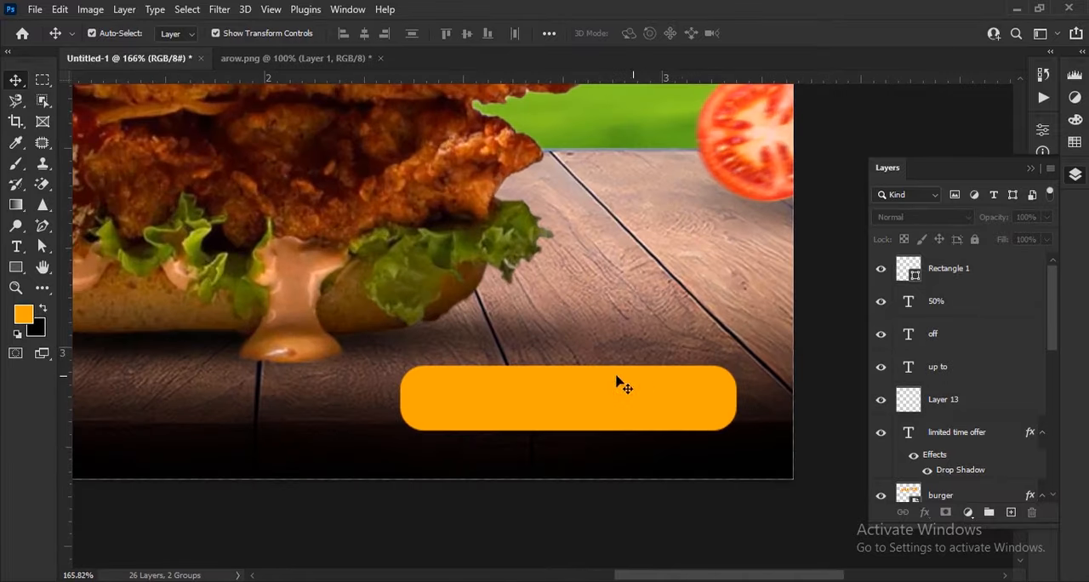
Step: Add the text ORDER NOW in Franklin Gothic Demi at 19 pt above the orange bar
{"action": "left_click", "coordinate": [16, 247]}
{"action": "left_click", "coordinate": [493, 332]}
{"action": "type", "text": "OR"}
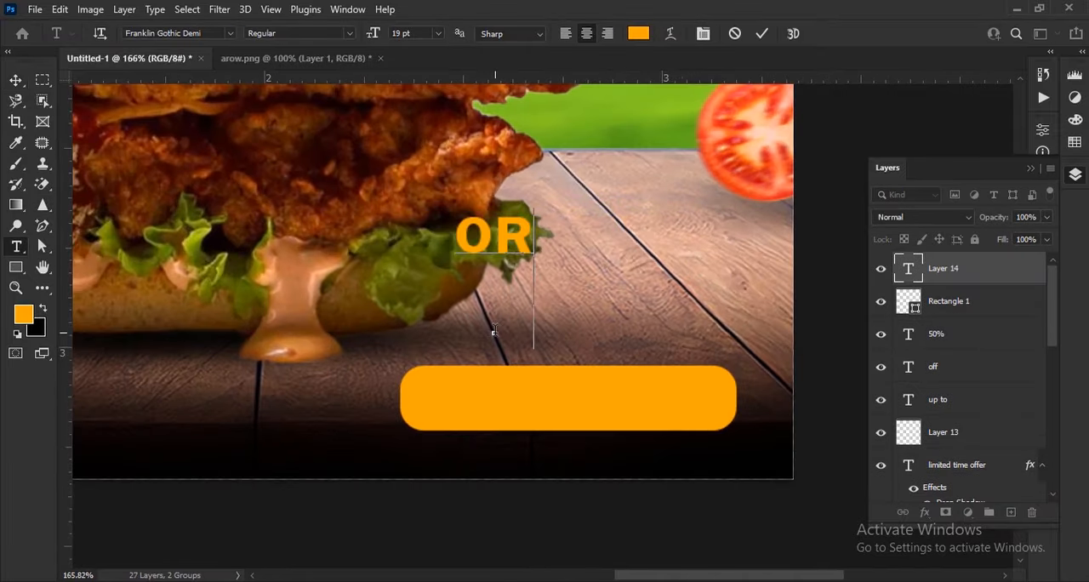
{"action": "type", "text": "DER NOW"}
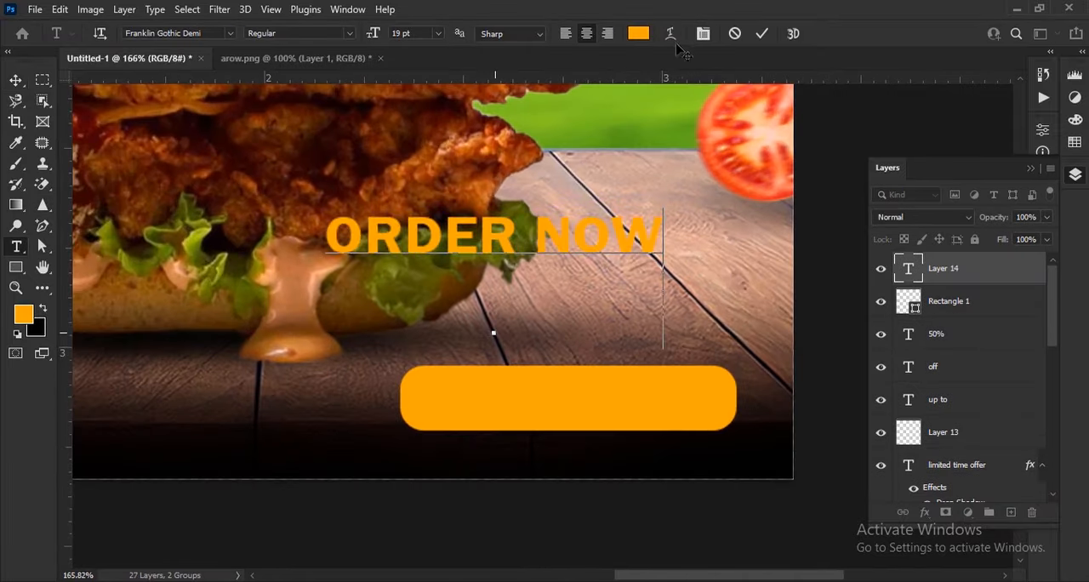
{"action": "left_click", "coordinate": [762, 34]}
{"action": "left_click", "coordinate": [1032, 168]}
{"action": "left_click", "coordinate": [16, 80]}
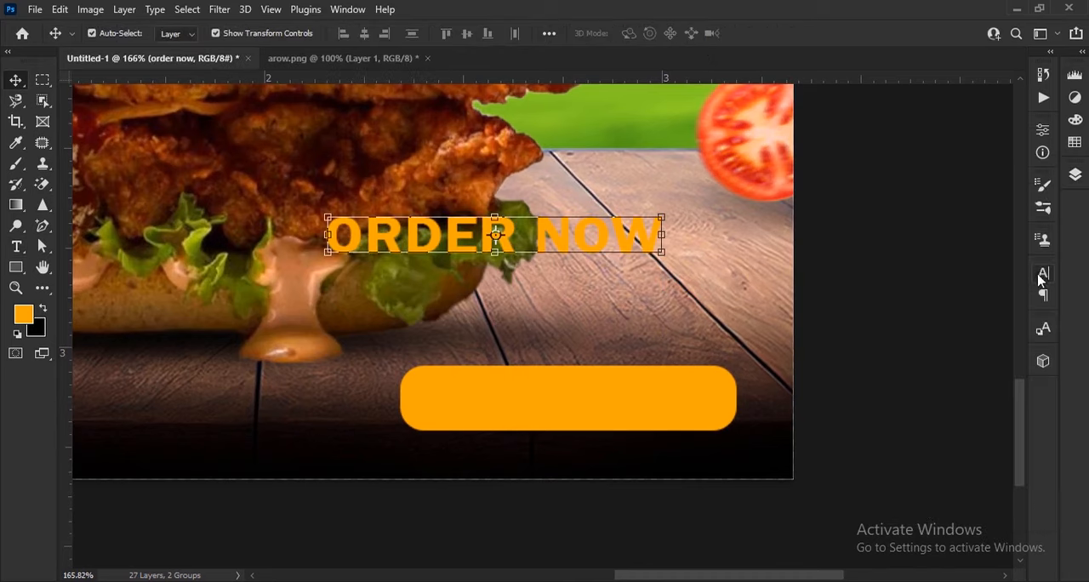
Step: Recolor ORDER NOW white and fit it inside the orange bar, scaled down to 16.98 pt
{"action": "left_click", "coordinate": [1043, 274]}
{"action": "left_click", "coordinate": [1009, 368]}
{"action": "left_click_drag", "start_coordinate": [717, 275], "coordinate": [574, 199]}
{"action": "key", "text": "Return"}
{"action": "left_click_drag", "start_coordinate": [638, 247], "coordinate": [715, 389]}
{"action": "scroll", "coordinate": [739, 414], "scroll_direction": "up", "scroll_amount": 3}
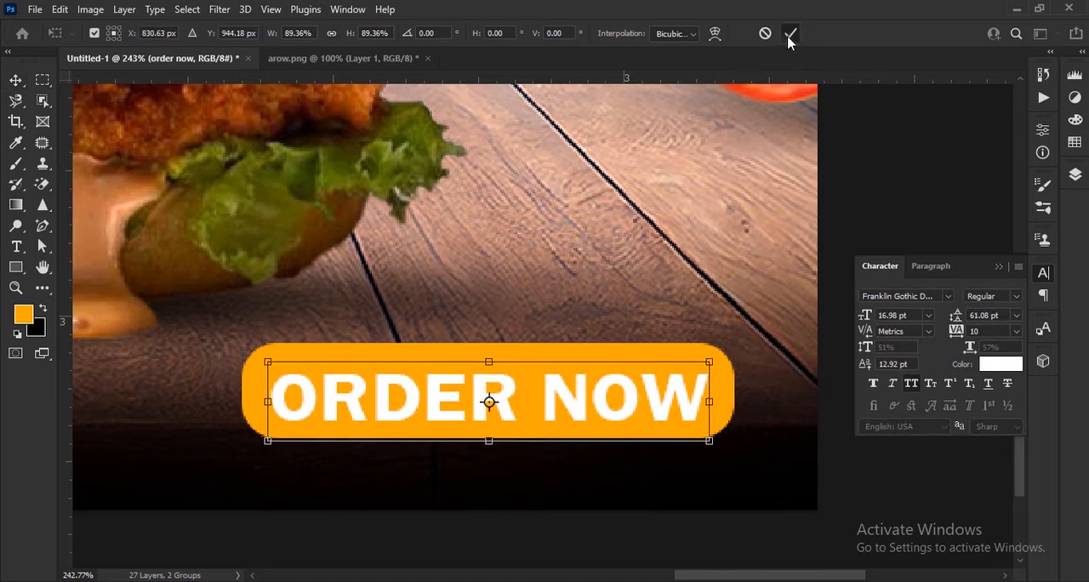
{"action": "left_click", "coordinate": [790, 34]}
Step: Enter the contact phone number as white 19 pt text near the poster's lower-left corner
{"action": "scroll", "coordinate": [395, 345], "scroll_direction": "down", "scroll_amount": 5}
{"action": "left_click_drag", "start_coordinate": [395, 345], "coordinate": [760, 335]}
{"action": "scroll", "coordinate": [388, 330], "scroll_direction": "up", "scroll_amount": 3}
{"action": "left_click_drag", "start_coordinate": [388, 323], "coordinate": [420, 374]}
{"action": "left_click", "coordinate": [16, 246]}
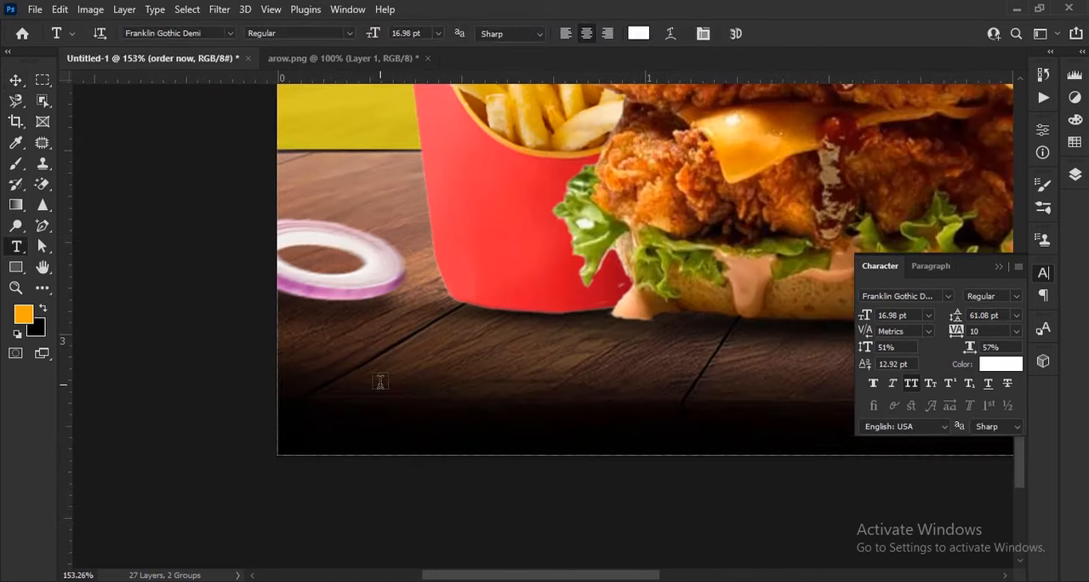
{"action": "left_click", "coordinate": [379, 381]}
{"action": "type", "text": "+00"}
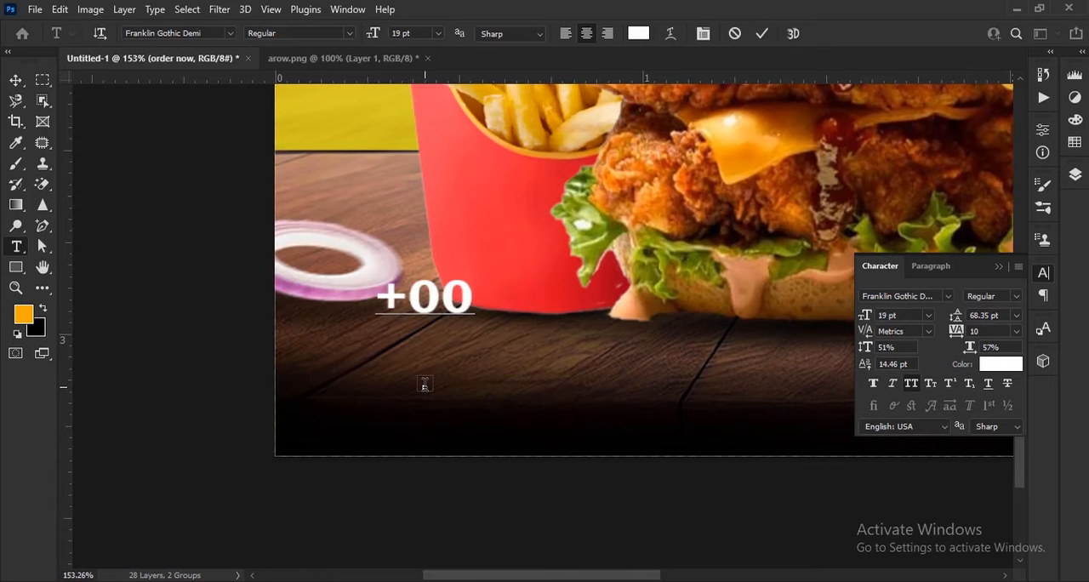
{"action": "type", "text": " 03369058"}
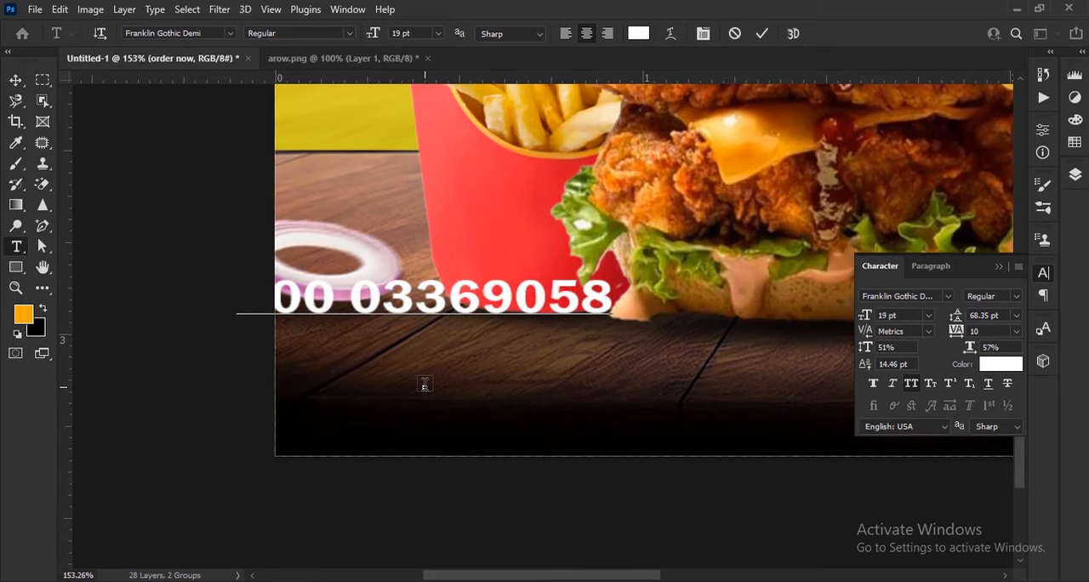
Step: Move the phone number down onto the dark wood and set it in Power Geez Unicode1 with 46% vertical scale
{"action": "key", "text": "ctrl+Return"}
{"action": "key", "text": "v"}
{"action": "left_click_drag", "start_coordinate": [603, 345], "coordinate": [707, 411]}
{"action": "left_click", "coordinate": [948, 298]}
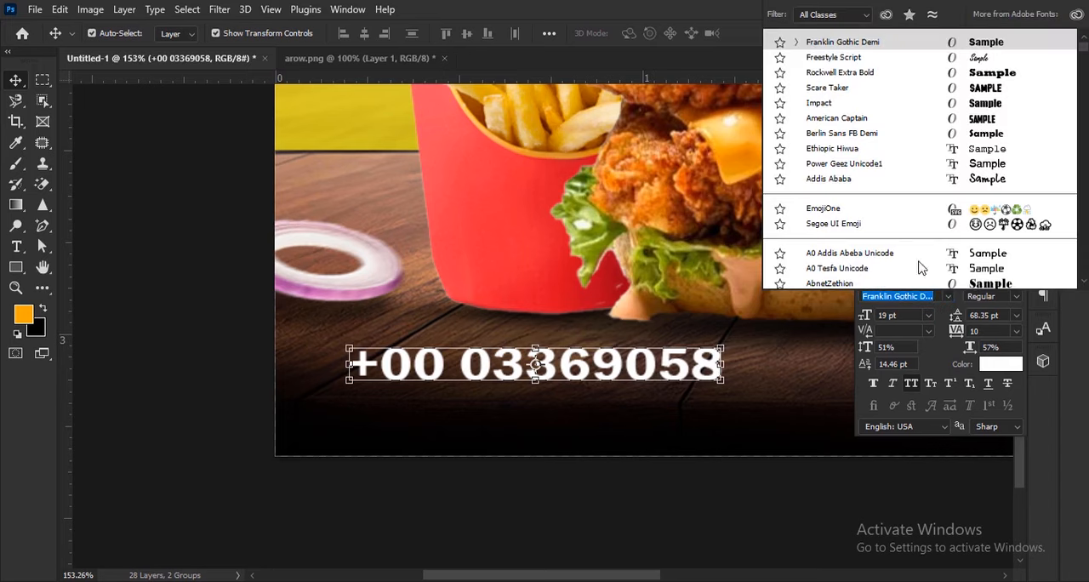
{"action": "left_click", "coordinate": [822, 165]}
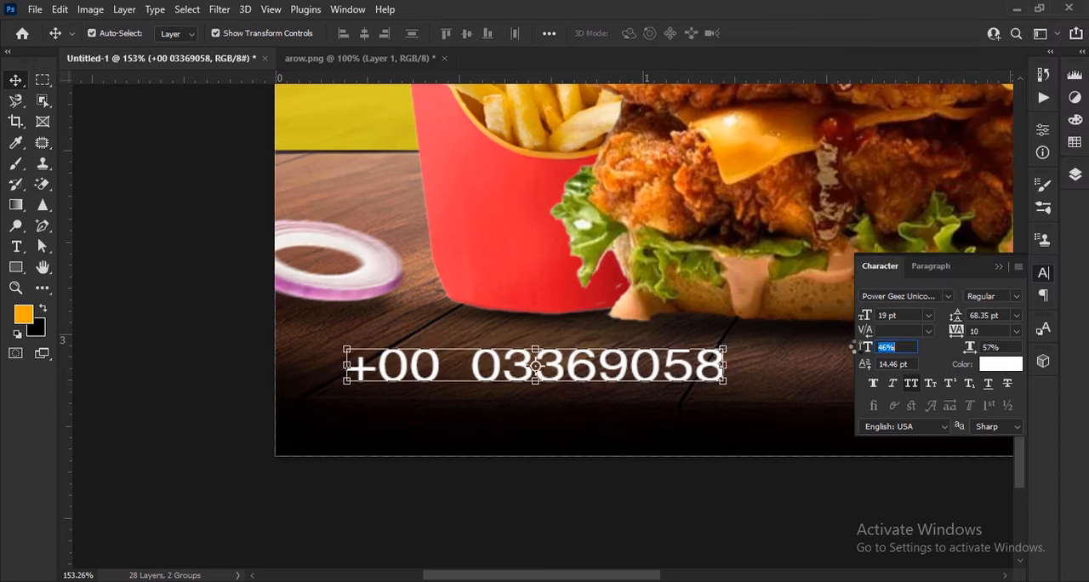
{"action": "left_click_drag", "start_coordinate": [712, 366], "coordinate": [680, 411]}
{"action": "key", "text": "t"}
{"action": "left_click", "coordinate": [719, 408]}
{"action": "key", "text": "ctrl+a"}
{"action": "type", "text": "WWW."}
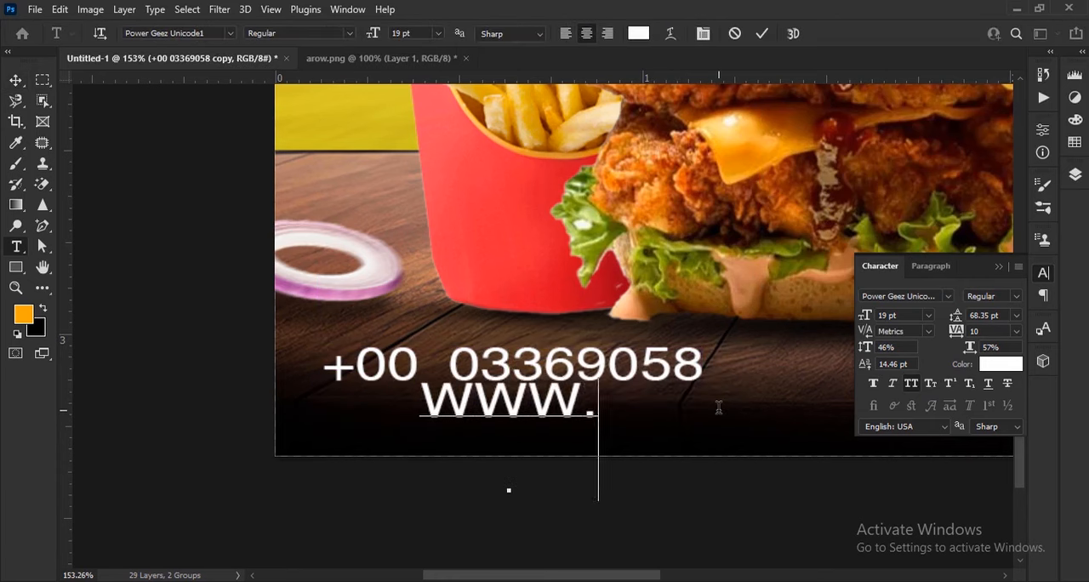
{"action": "type", "text": "YOURWEB"}
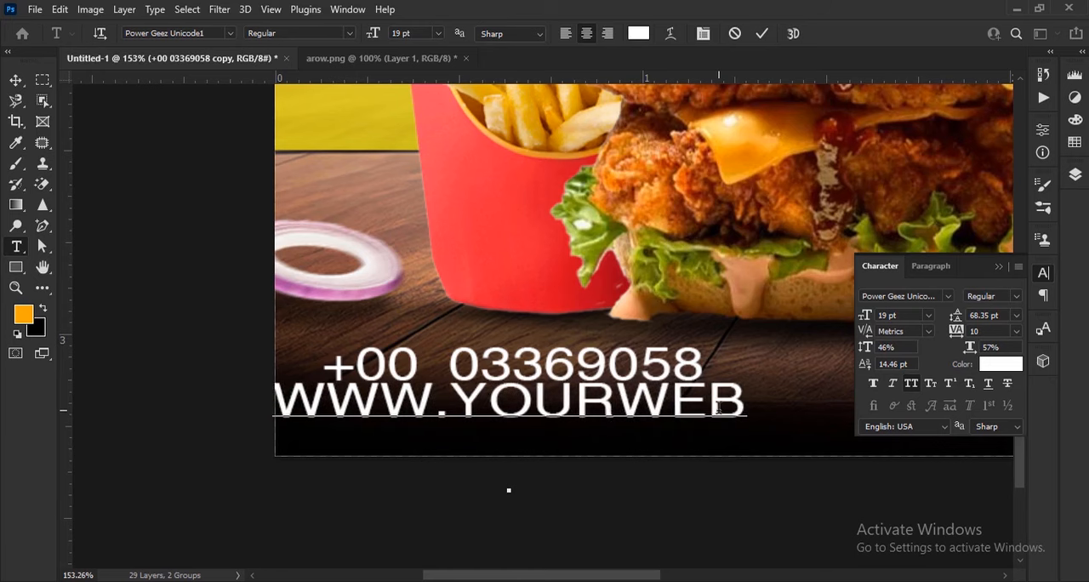
{"action": "type", "text": "SITE.COM"}
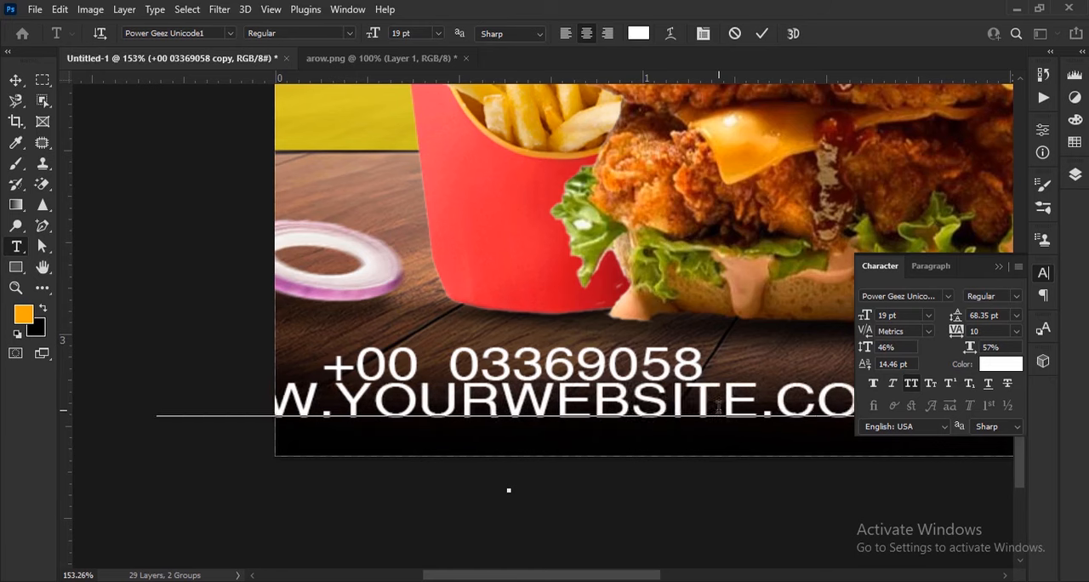
{"action": "left_click", "coordinate": [17, 85]}
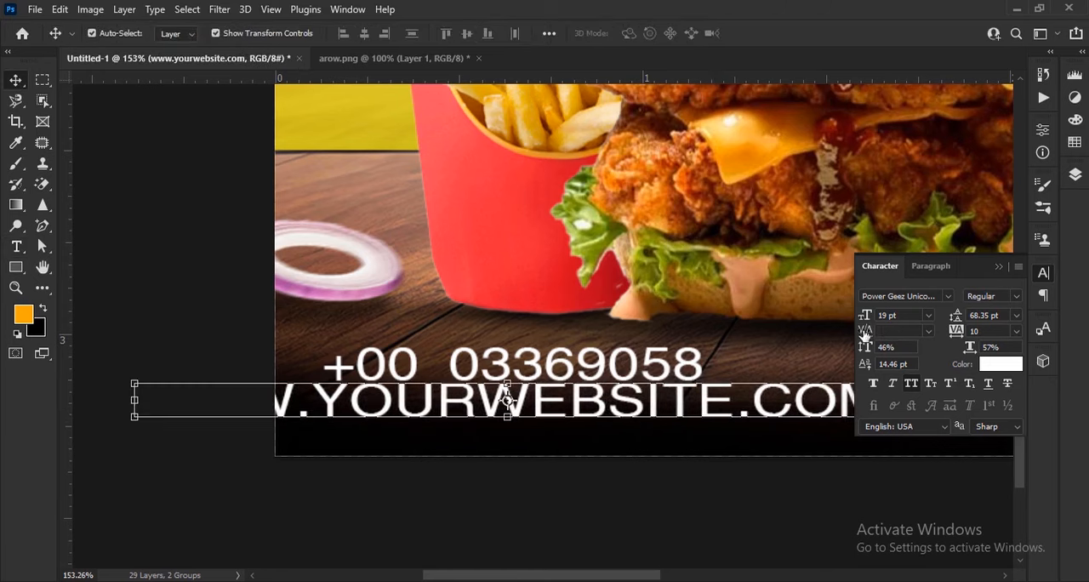
Step: Reduce the website line to 9 pt with 41% vertical scale and nudge it up and right beneath the phone number
{"action": "left_click_drag", "start_coordinate": [862, 352], "coordinate": [856, 351]}
{"action": "left_click_drag", "start_coordinate": [864, 316], "coordinate": [856, 318]}
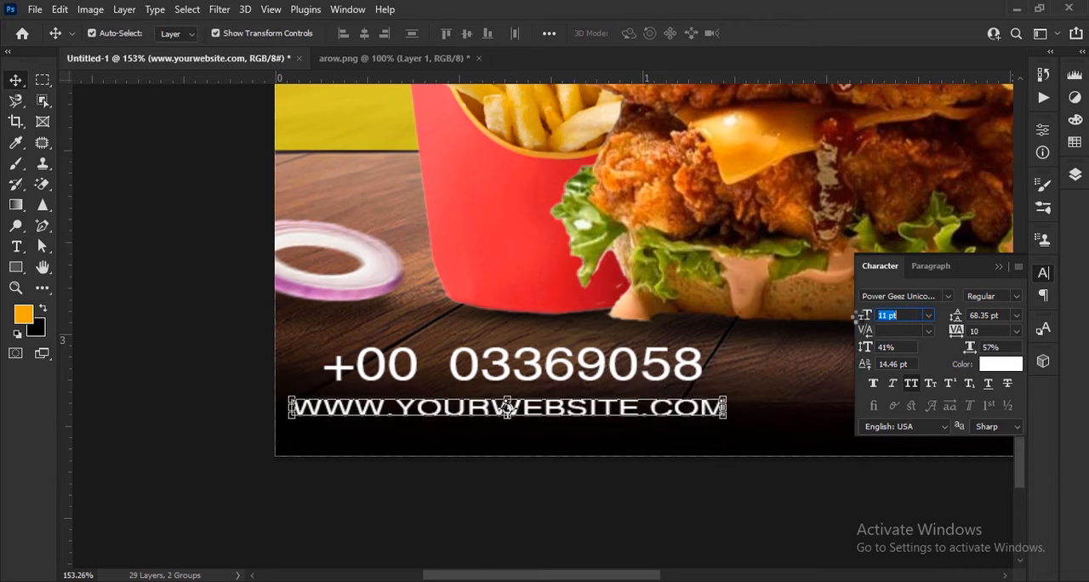
{"action": "key", "text": "Up"}
{"action": "key", "text": "Up"}
{"action": "key", "text": "Up"}
{"action": "key", "text": "Up"}
{"action": "key", "text": "Up"}
{"action": "key", "text": "Up"}
{"action": "key", "text": "Up"}
{"action": "key", "text": "Up"}
{"action": "key", "text": "Right"}
{"action": "key", "text": "Right"}
{"action": "key", "text": "Right"}
{"action": "key", "text": "Right"}
{"action": "key", "text": "Right"}
{"action": "key", "text": "Right"}
{"action": "key", "text": "Up"}
{"action": "key", "text": "Up"}
{"action": "key", "text": "Right"}
{"action": "key", "text": "Right"}
{"action": "key", "text": "Right"}
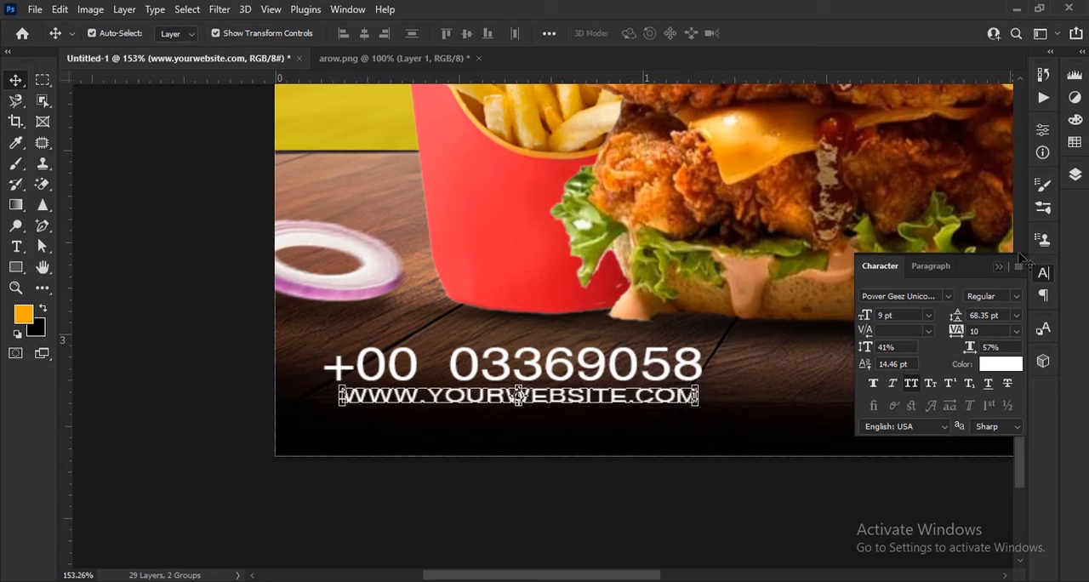
Step: Scale the phone number and website lines together to about 85% and place them near the poster's lower-left corner
{"action": "key", "text": "F7"}
{"action": "left_click", "coordinate": [1016, 301], "text": "ctrl"}
{"action": "left_click_drag", "start_coordinate": [701, 374], "coordinate": [605, 376]}
{"action": "left_click", "coordinate": [791, 34]}
{"action": "scroll", "coordinate": [555, 282], "scroll_direction": "down", "scroll_amount": 1}
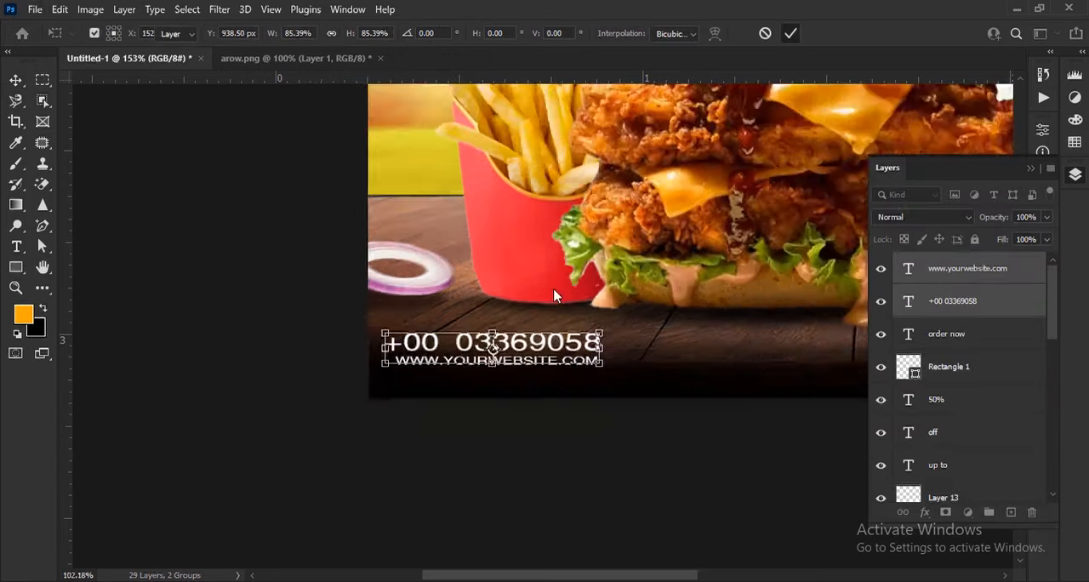
{"action": "scroll", "coordinate": [554, 297], "scroll_direction": "down", "scroll_amount": 3}
{"action": "left_click", "coordinate": [793, 476]}
{"action": "scroll", "coordinate": [752, 483], "scroll_direction": "down", "scroll_amount": 1}
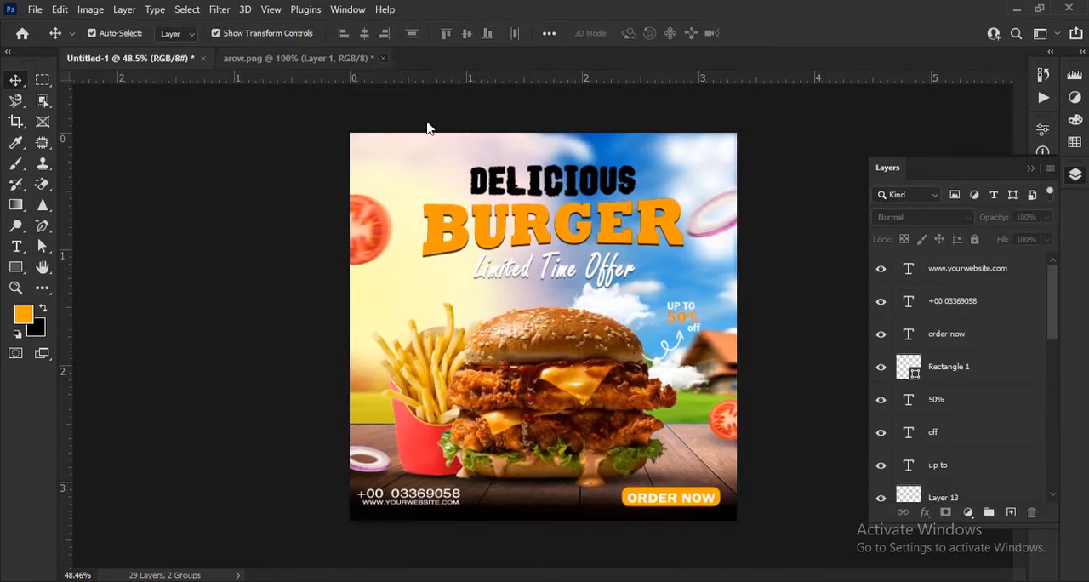
Step: Close arow.png and open leaf.png from the file browser as a new document
{"action": "left_click", "coordinate": [383, 58]}
{"action": "left_click", "coordinate": [540, 233]}
{"action": "key", "text": "alt+Tab"}
{"action": "left_click_drag", "start_coordinate": [700, 202], "coordinate": [564, 65]}
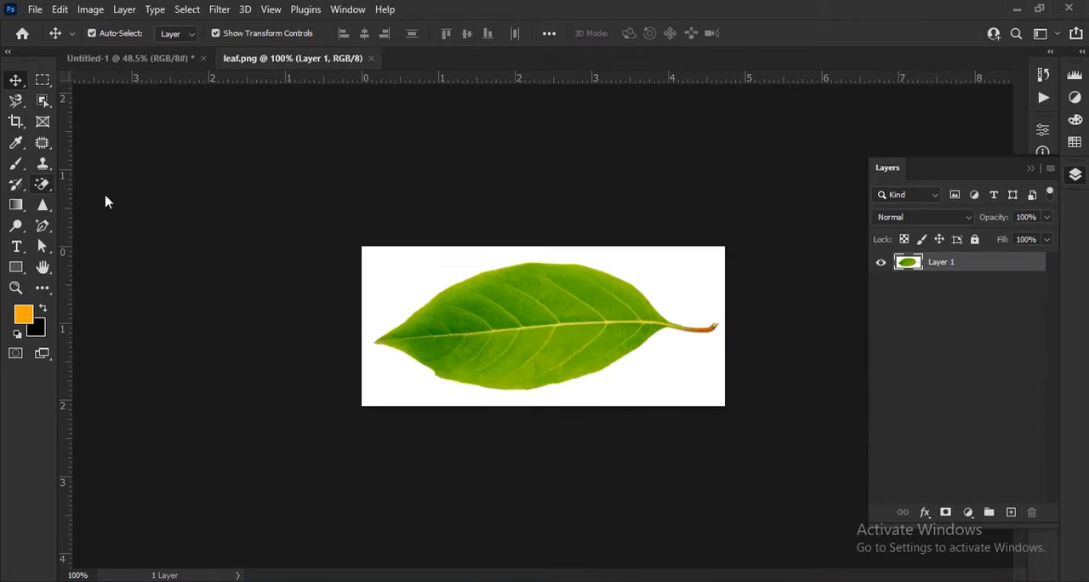
Step: Remove the leaf's white background with the Magic Eraser, and wipe away its stem with the Eraser at 100% opacity
{"action": "left_click", "coordinate": [42, 184]}
{"action": "left_click", "coordinate": [396, 267]}
{"action": "right_click", "coordinate": [43, 185]}
{"action": "left_click", "coordinate": [102, 182]}
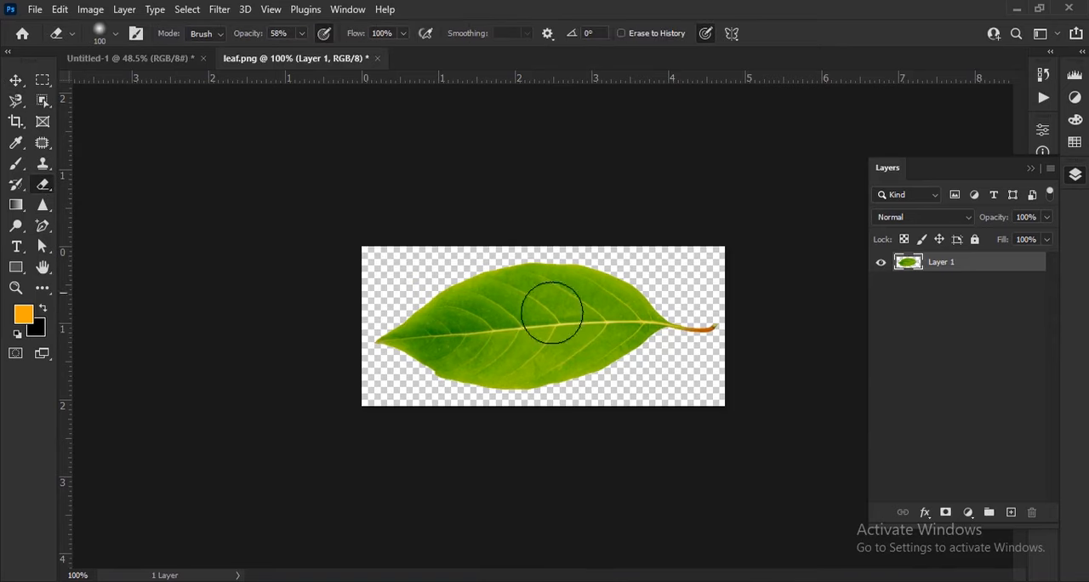
{"action": "scroll", "coordinate": [554, 377], "scroll_direction": "up", "scroll_amount": 3}
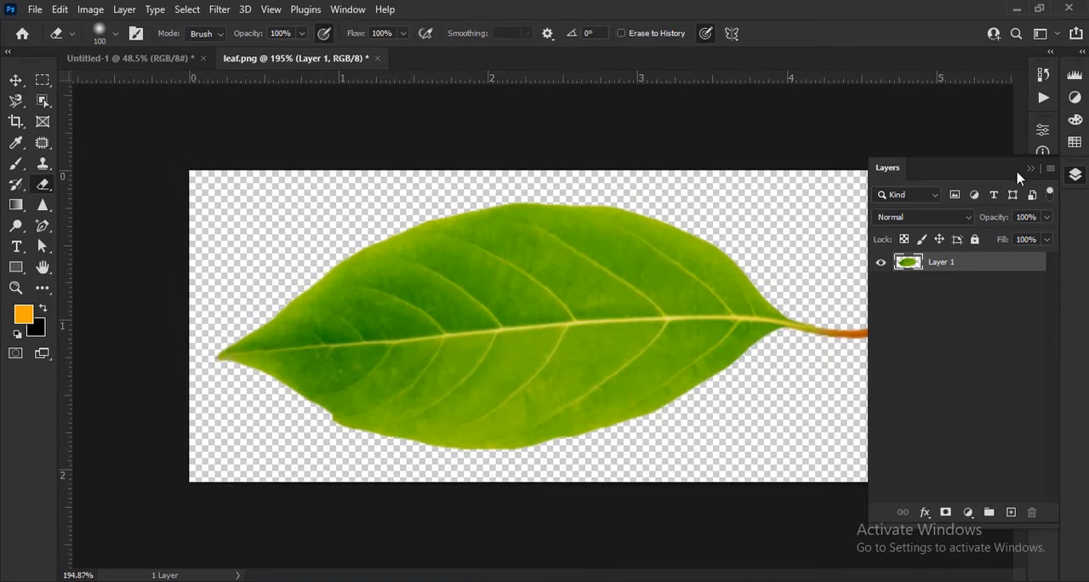
{"action": "left_click", "coordinate": [1030, 169]}
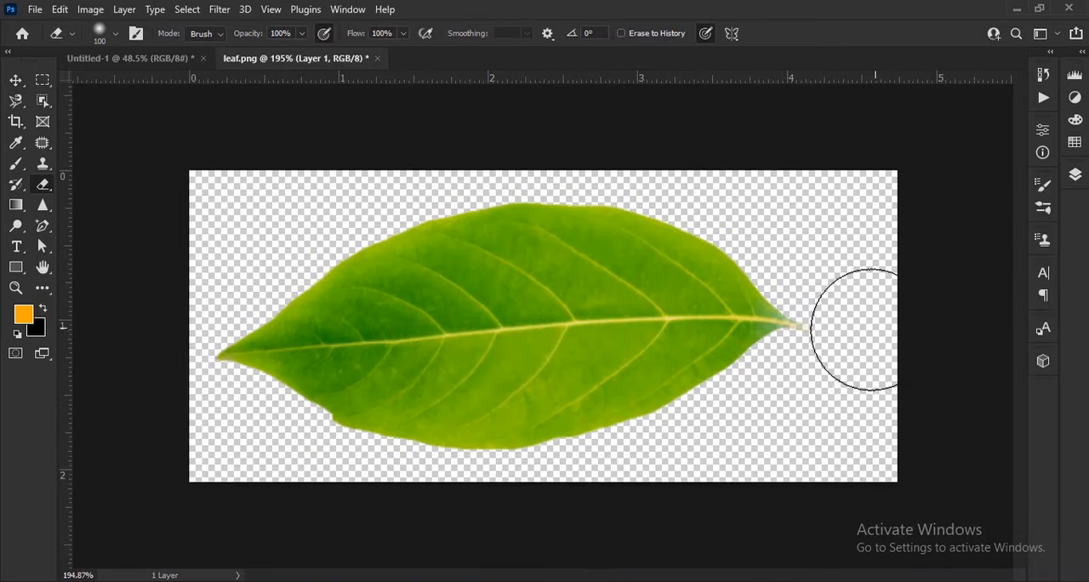
Step: Bring the leaf into the burger poster, shrink it to about 46%, rotate it about -151°, and place it above the fries
{"action": "key", "text": "v"}
{"action": "left_click_drag", "start_coordinate": [732, 365], "coordinate": [428, 315]}
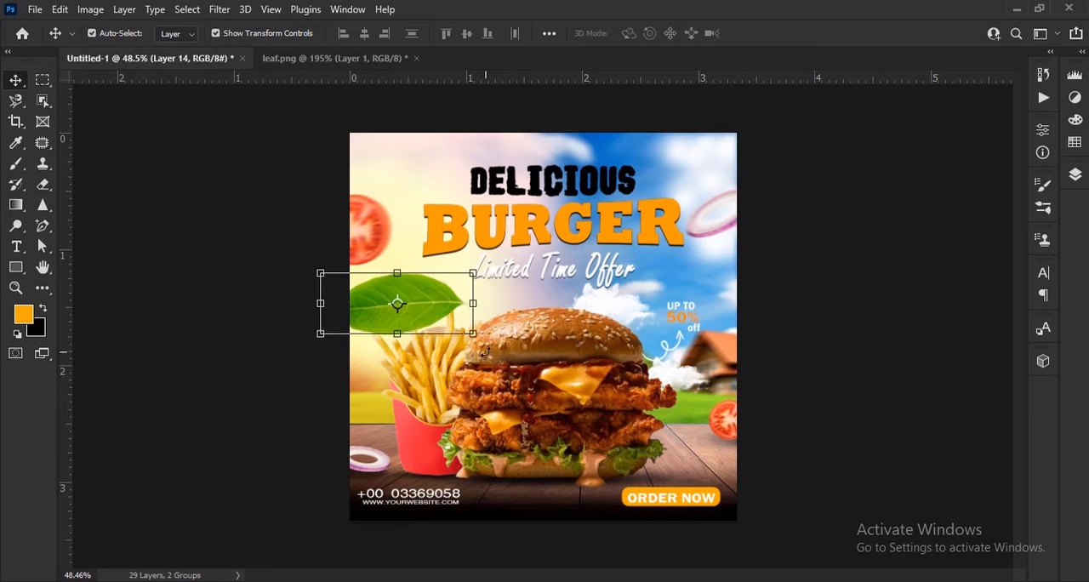
{"action": "left_click_drag", "start_coordinate": [486, 351], "coordinate": [391, 301]}
{"action": "scroll", "coordinate": [388, 298], "scroll_direction": "up", "scroll_amount": 5}
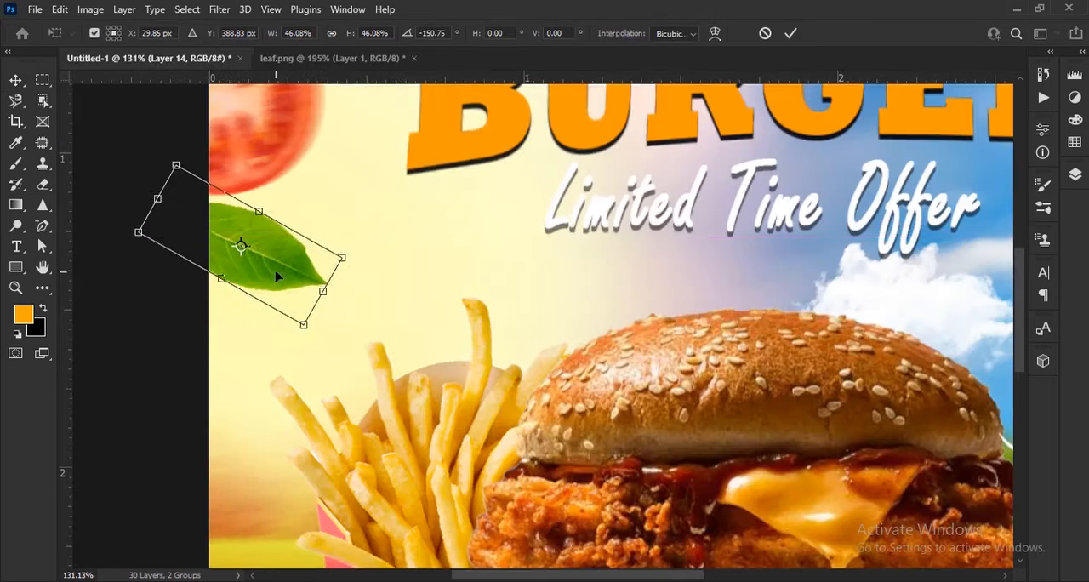
{"action": "left_click_drag", "start_coordinate": [276, 275], "coordinate": [408, 287]}
{"action": "left_click", "coordinate": [791, 33]}
Step: Apply a Motion Blur to the leaf above the fries
{"action": "left_click", "coordinate": [219, 9]}
{"action": "mouse_move", "coordinate": [247, 244]}
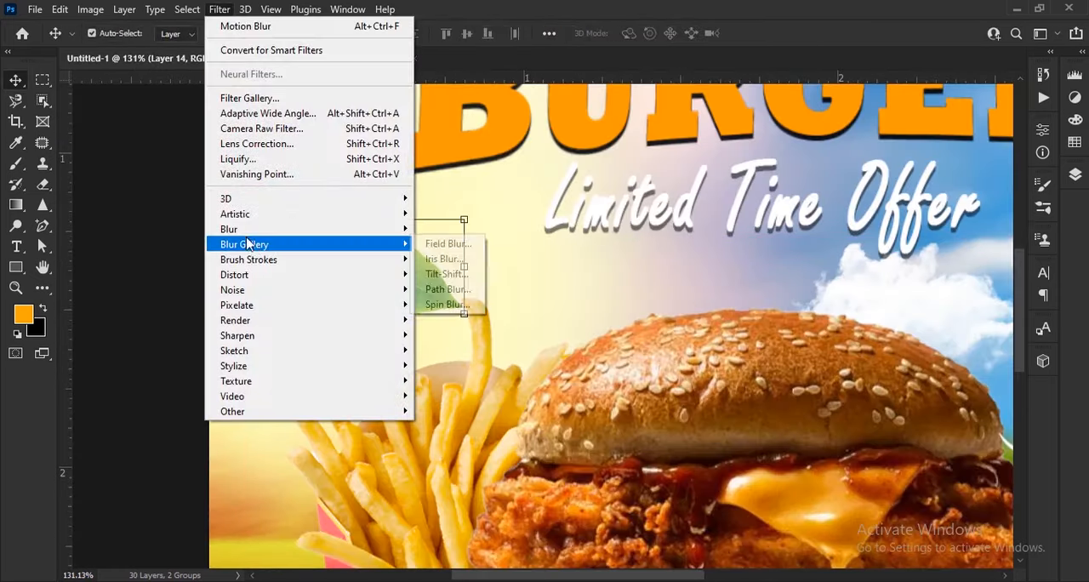
{"action": "left_click", "coordinate": [455, 320]}
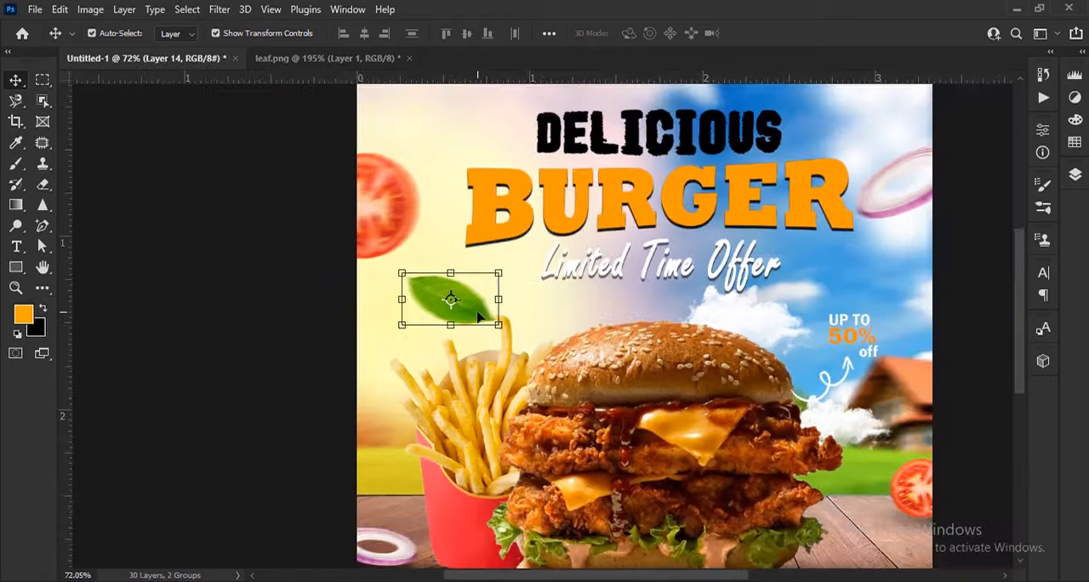
Step: Duplicate the leaf beside the burger's bottom bun, rotate the copy about -10°, shrink it, and settle it above the ORDER NOW bar
{"action": "left_click_drag", "start_coordinate": [450, 297], "coordinate": [833, 447]}
{"action": "scroll", "coordinate": [610, 349], "scroll_direction": "right", "scroll_amount": 3}
{"action": "scroll", "coordinate": [612, 349], "scroll_direction": "up", "scroll_amount": 5}
{"action": "left_click_drag", "start_coordinate": [653, 367], "coordinate": [661, 351]}
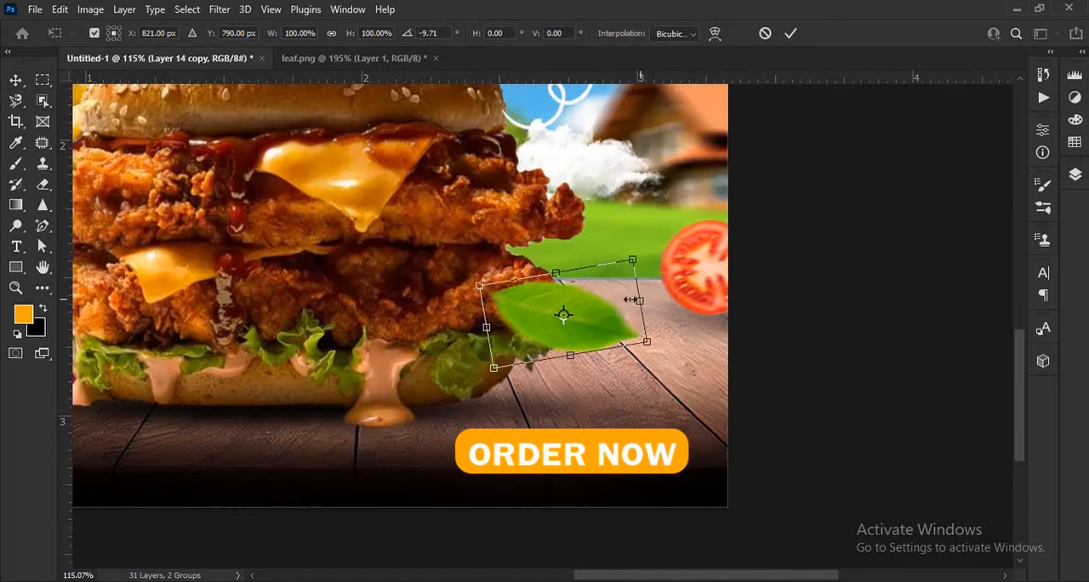
{"action": "left_click_drag", "start_coordinate": [636, 301], "coordinate": [603, 307]}
{"action": "left_click_drag", "start_coordinate": [589, 330], "coordinate": [640, 368]}
{"action": "left_click", "coordinate": [847, 340]}
{"action": "scroll", "coordinate": [846, 339], "scroll_direction": "down", "scroll_amount": 5}
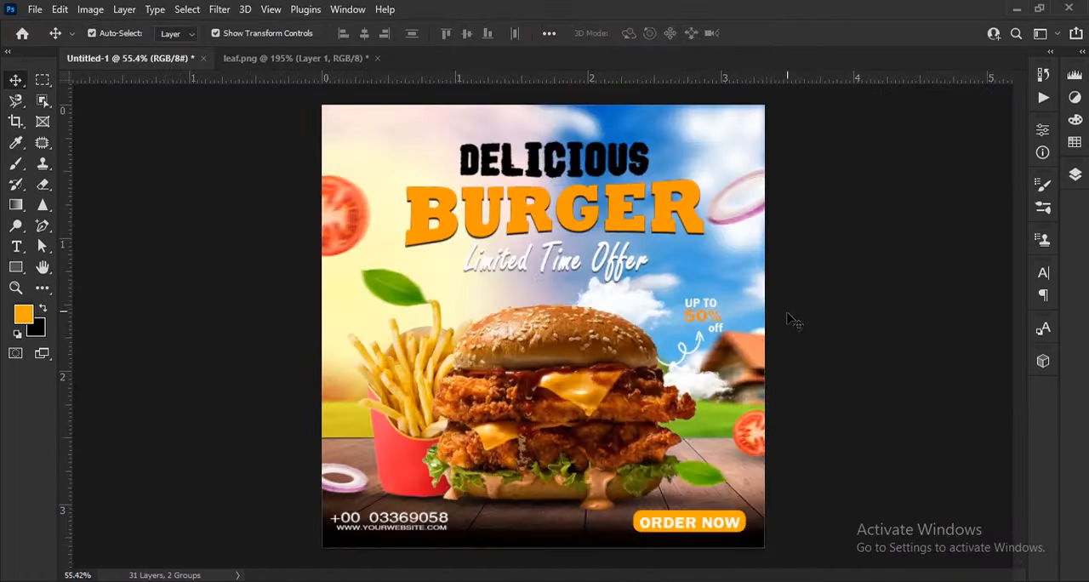
Step: Add the orange placeholder text YOUR LOGO near the poster's top-left corner, with each word on its own text layer and line
{"action": "scroll", "coordinate": [572, 310], "scroll_direction": "down", "scroll_amount": 1}
{"action": "scroll", "coordinate": [426, 213], "scroll_direction": "up", "scroll_amount": 7}
{"action": "left_click_drag", "start_coordinate": [426, 221], "coordinate": [504, 318]}
{"action": "left_click", "coordinate": [16, 246]}
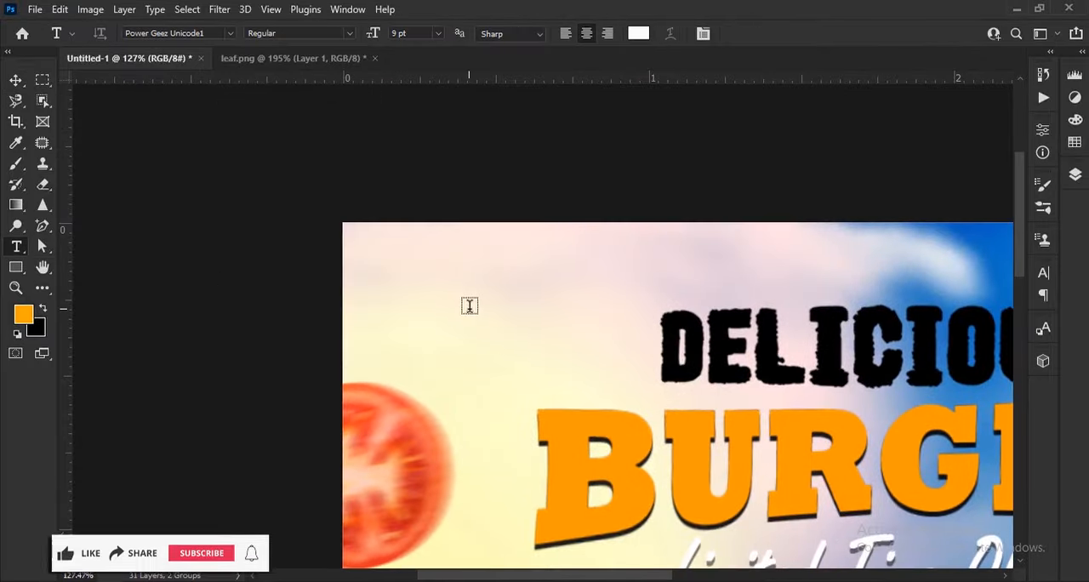
{"action": "left_click", "coordinate": [470, 306]}
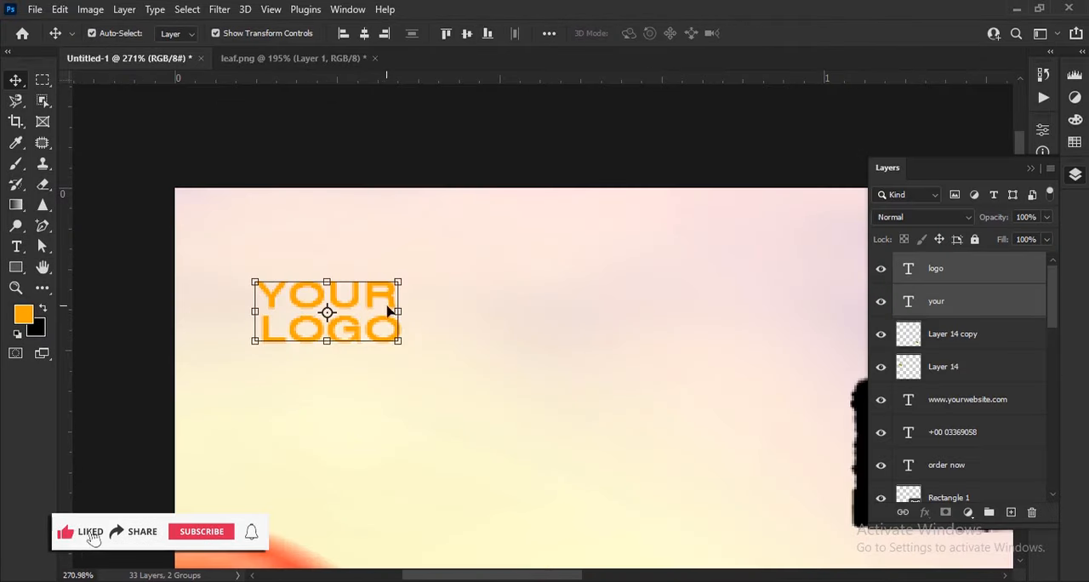
Step: Move both logo words closer to the poster's top-left corner, scaling them together to about 148% and rescaling that result to about 64%
{"action": "mouse_move", "coordinate": [389, 311]}
{"action": "left_mouse_down"}
{"action": "mouse_move", "coordinate": [462, 321]}
{"action": "mouse_move", "coordinate": [418, 315]}
{"action": "mouse_move", "coordinate": [394, 298]}
{"action": "left_mouse_up"}
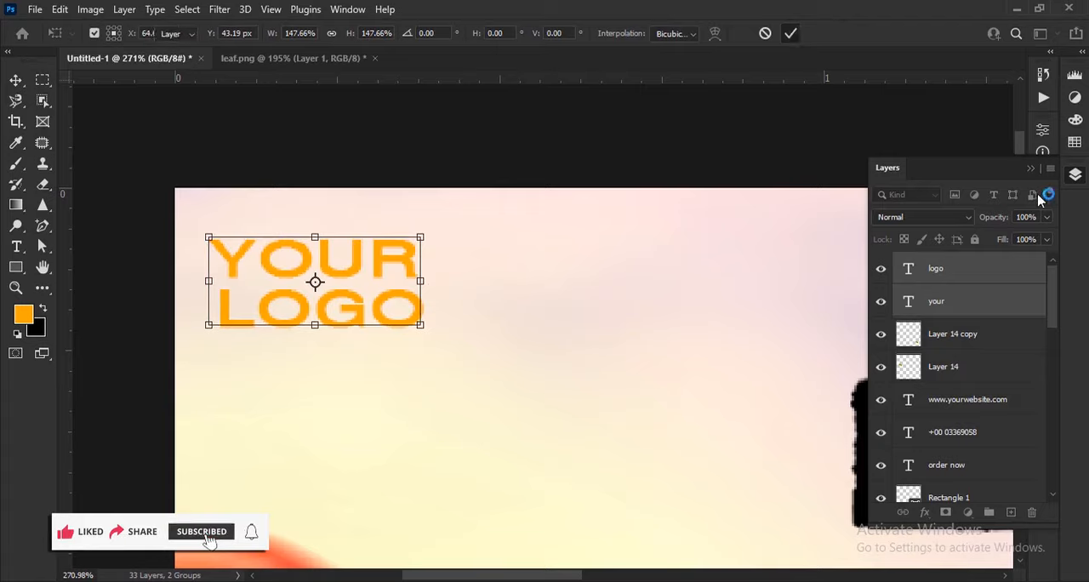
{"action": "key", "text": "Return"}
{"action": "scroll", "coordinate": [593, 288], "scroll_direction": "down", "scroll_amount": 5}
{"action": "left_click_drag", "start_coordinate": [539, 271], "coordinate": [523, 272]}
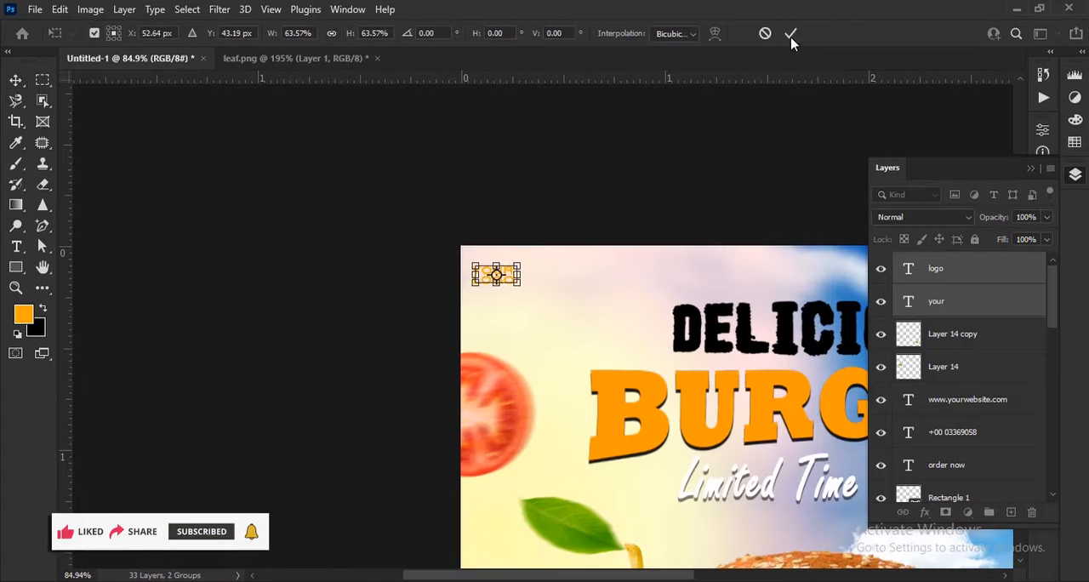
{"action": "key", "text": "Return"}
{"action": "scroll", "coordinate": [492, 230], "scroll_direction": "down", "scroll_amount": 3}
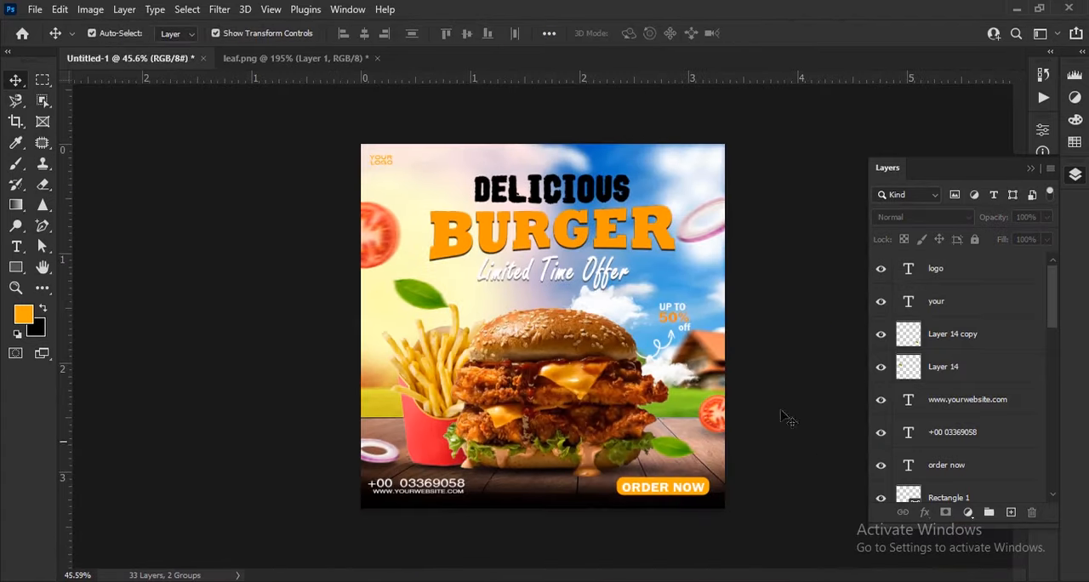
{"action": "left_click", "coordinate": [1031, 168]}
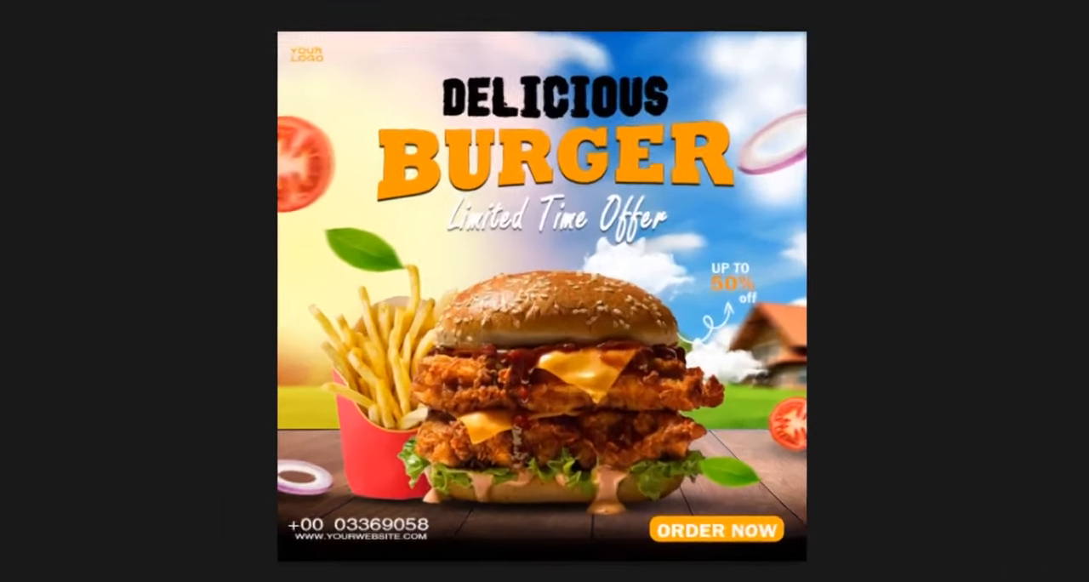